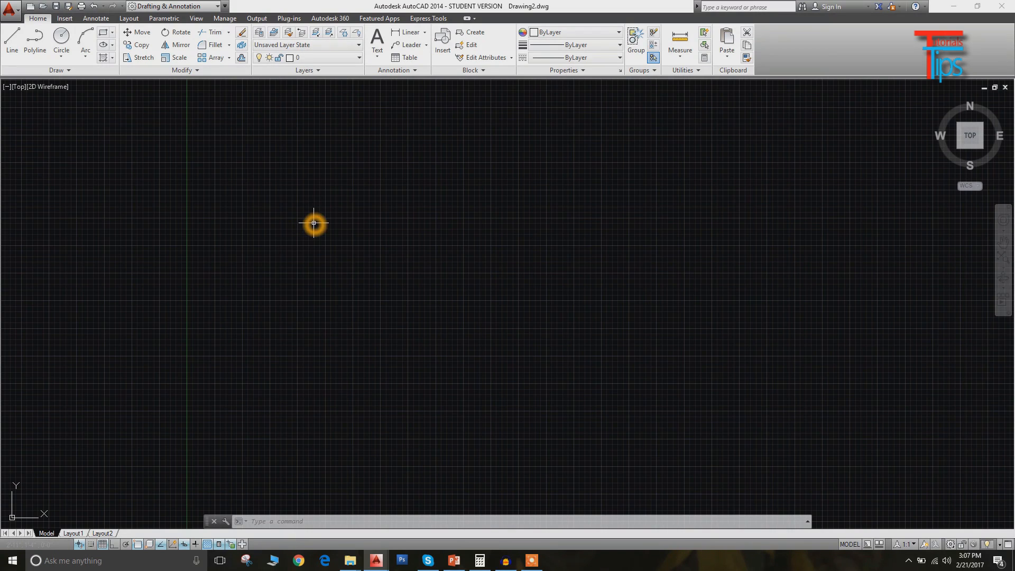
key(Escape)
key(Escape)
key(Escape)
click(335, 224)
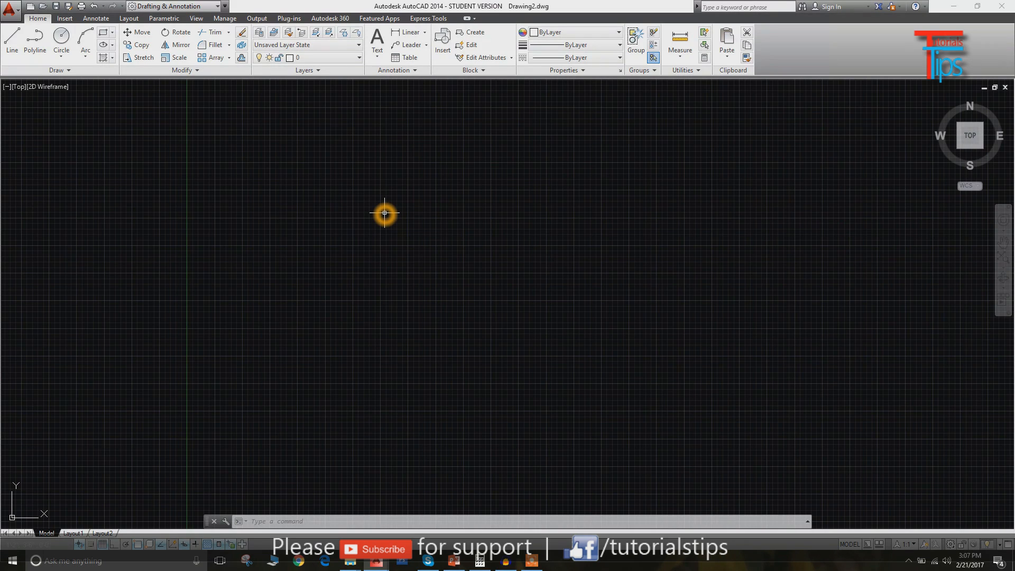
- Draw a rectangle 20' wide and 30' high for the outer wall outline
text(ec)
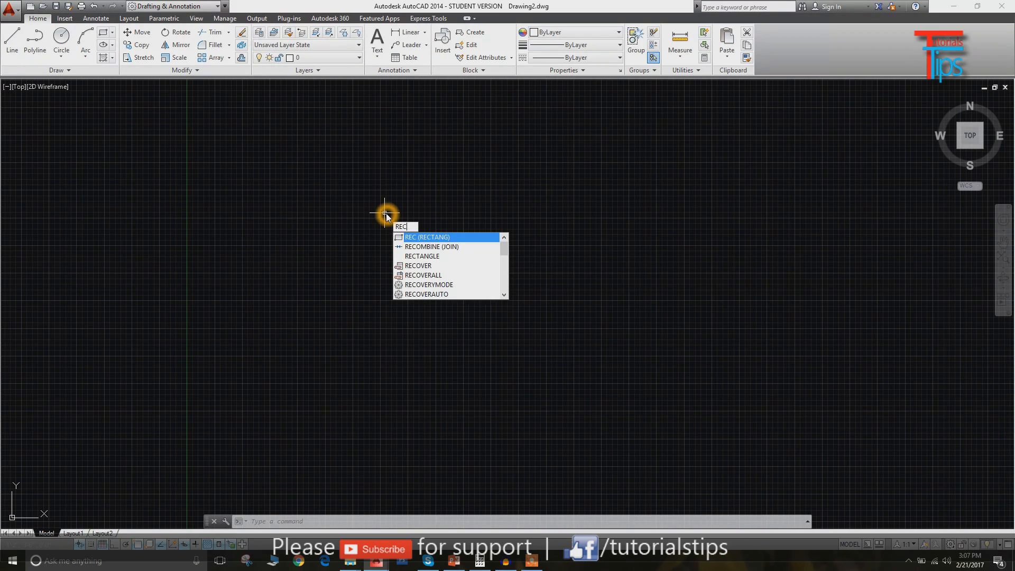
key(Return)
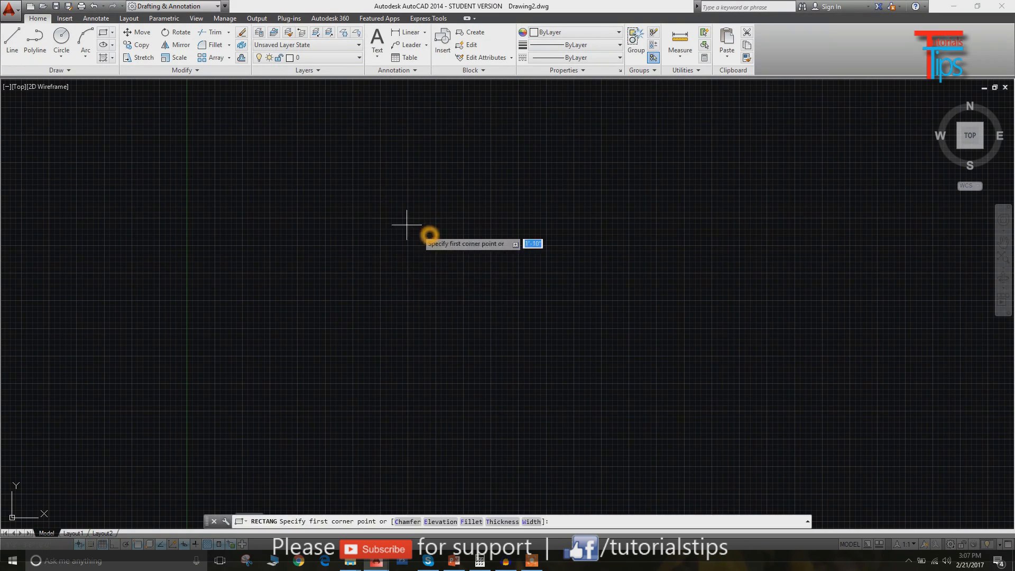
click(312, 154)
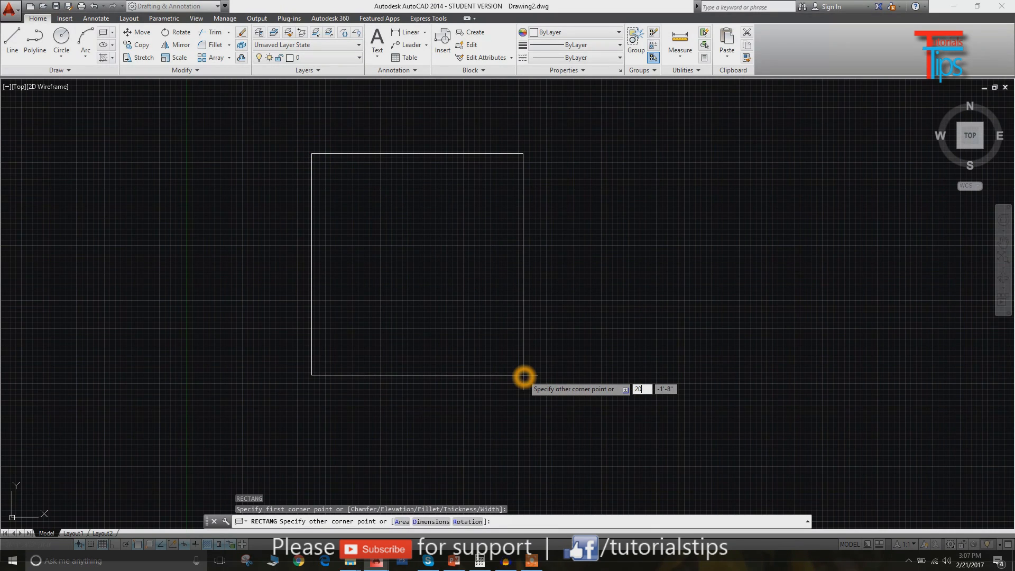
text(20)
key(Tab)
text(3)
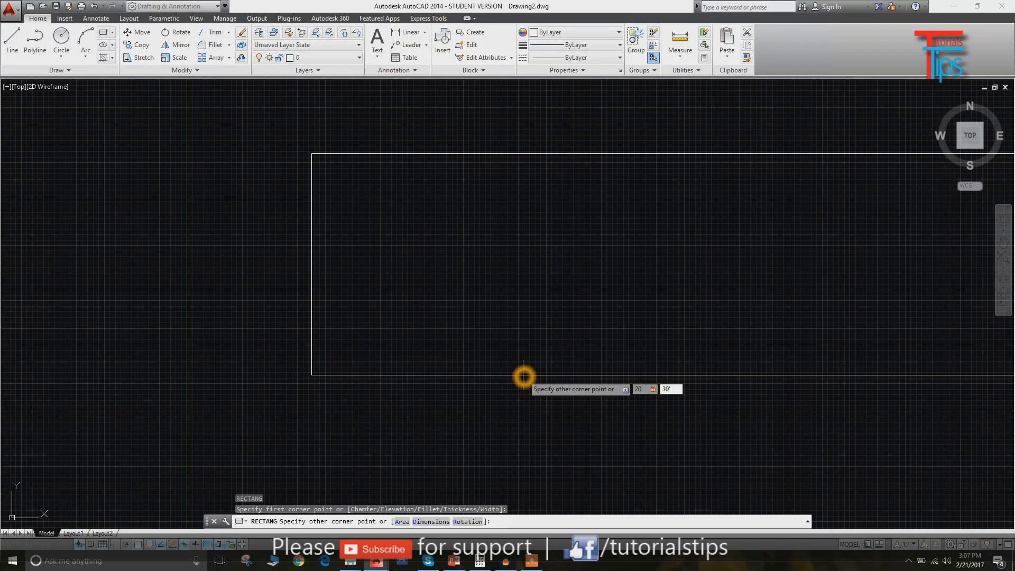
text(0)
key(Return)
middle_drag(464, 295, 474, 330)
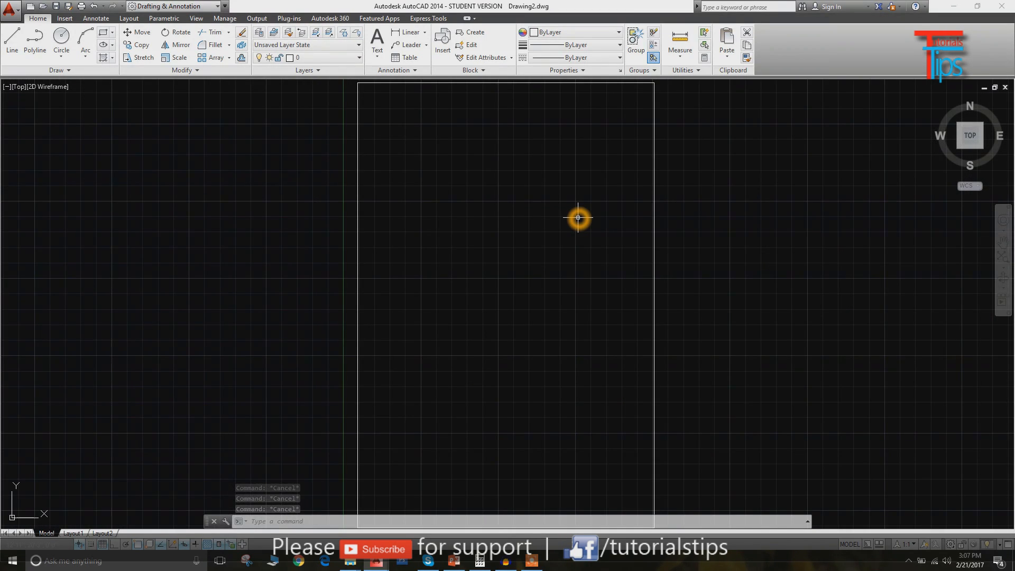
- Offset the outer rectangle 9" inward to form the wall thickness
text(o)
key(Return)
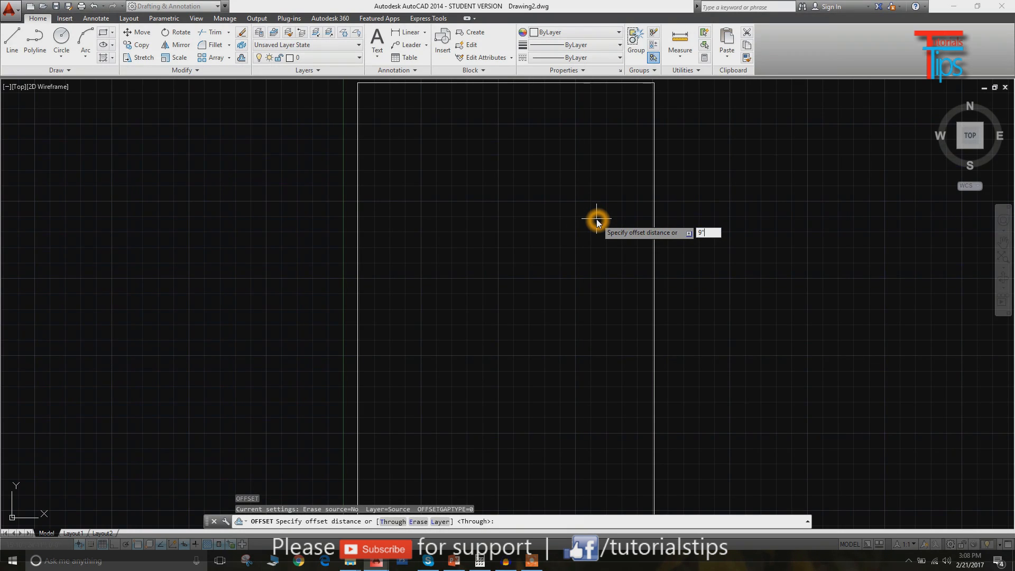
key(Return)
click(654, 242)
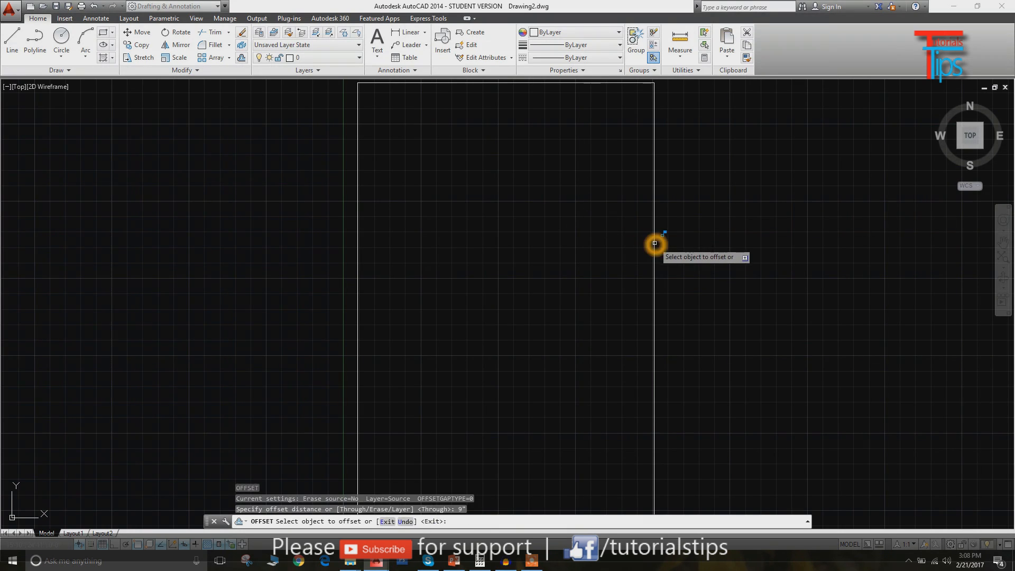
click(580, 236)
key(Escape)
key(Escape)
key(Escape)
scroll(601, 220, down, 2)
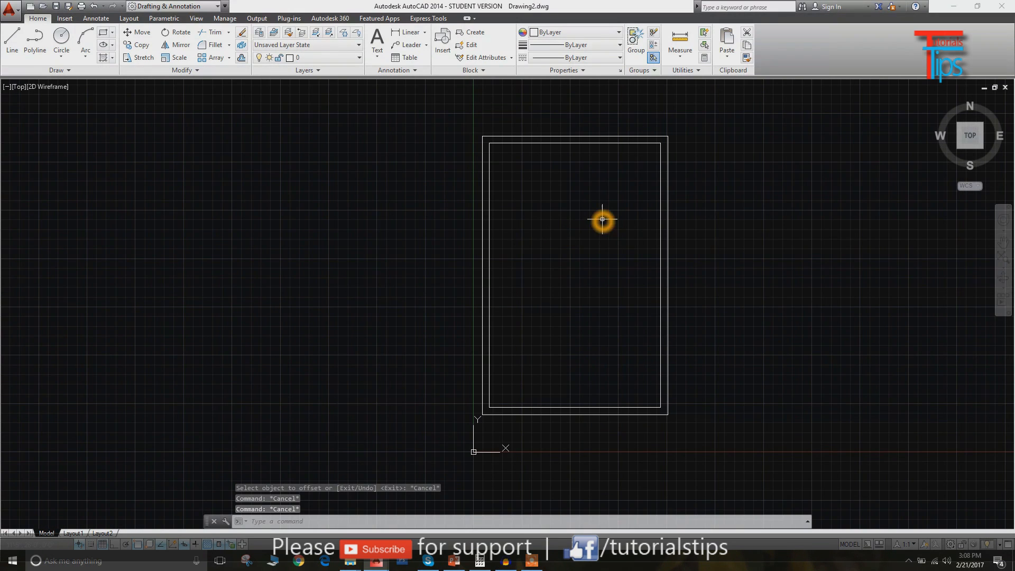
- Explode the inner rectangle into separate lines
click(599, 259)
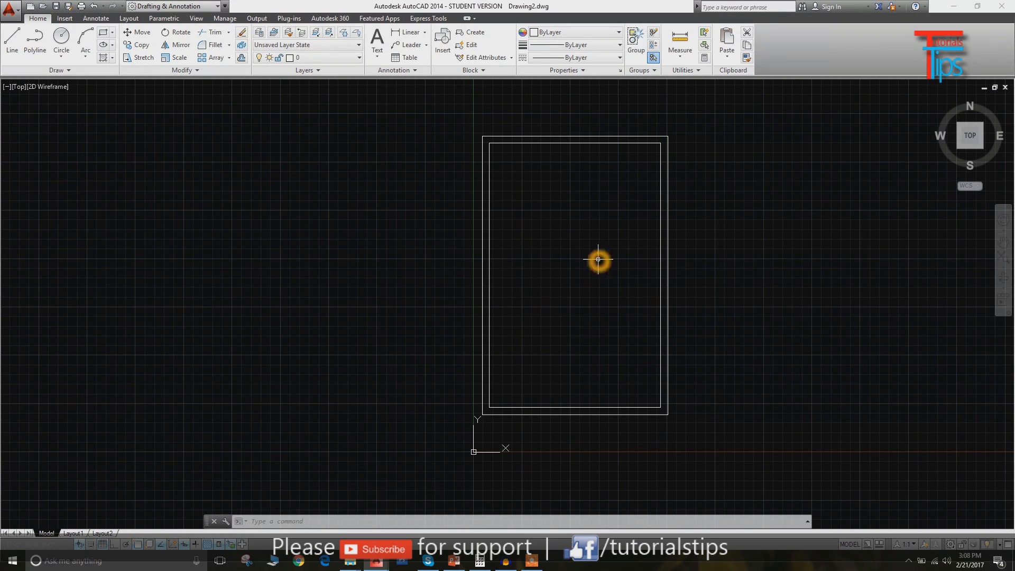
text(explo)
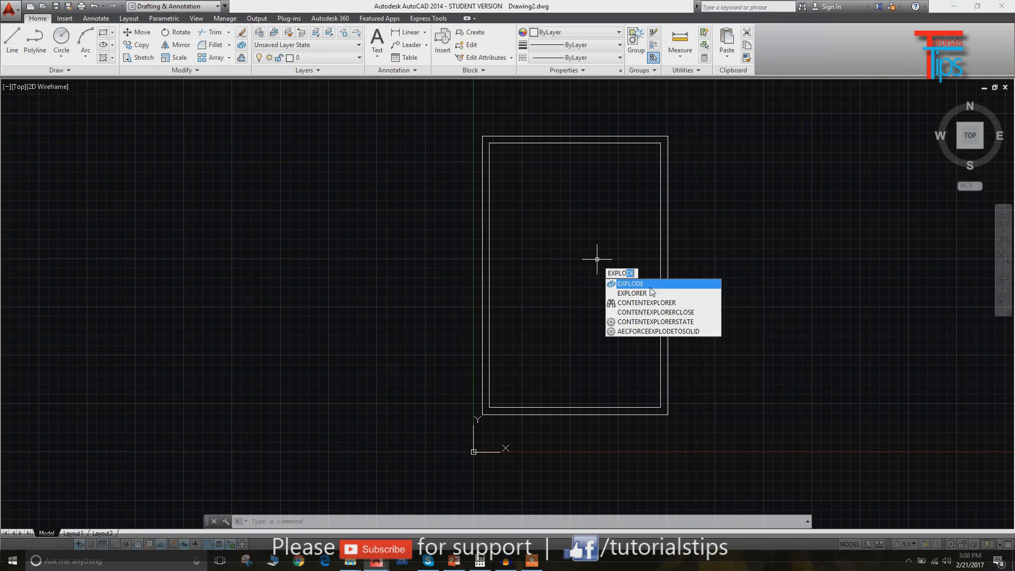
click(633, 283)
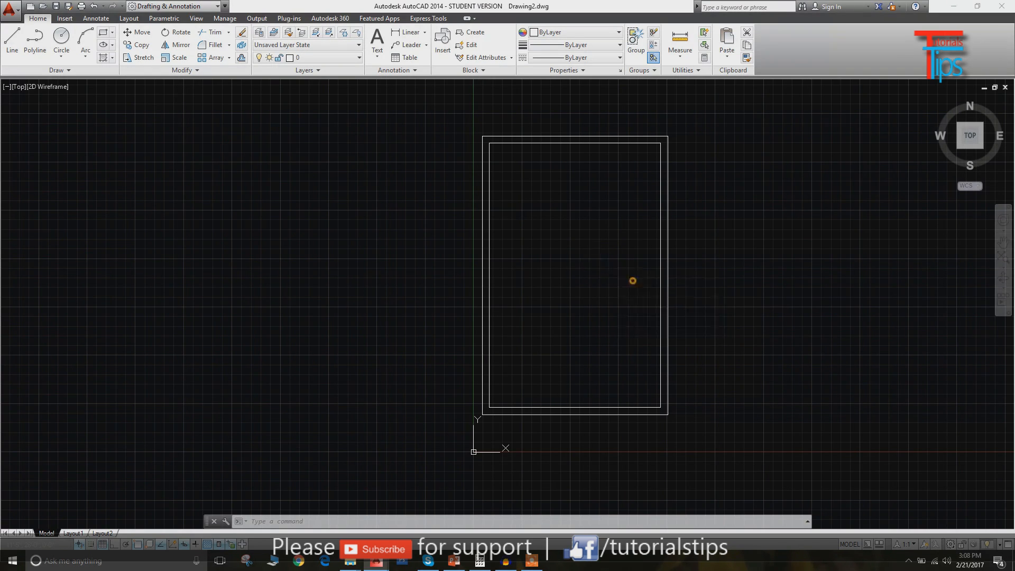
click(661, 281)
right_click(661, 281)
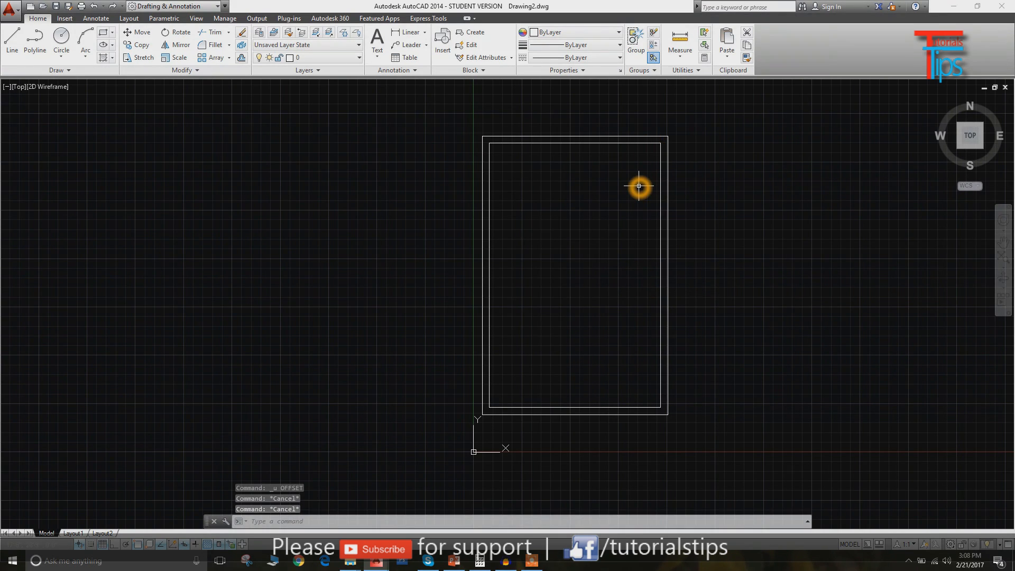
- Offset the inner top wall line 11' downward to place the main horizontal partition
key(Return)
text(11)
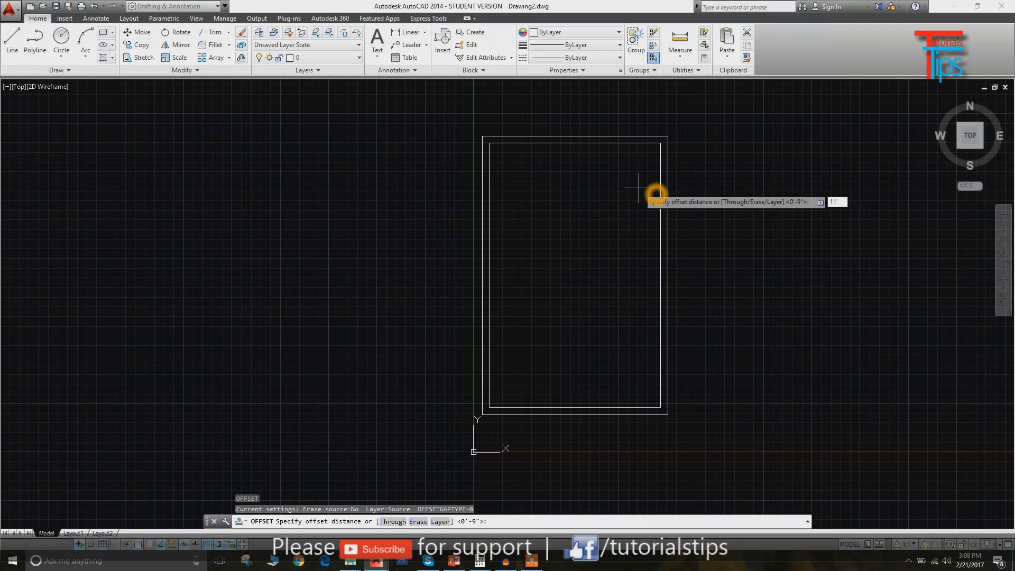
text(')
key(Return)
click(603, 142)
click(589, 207)
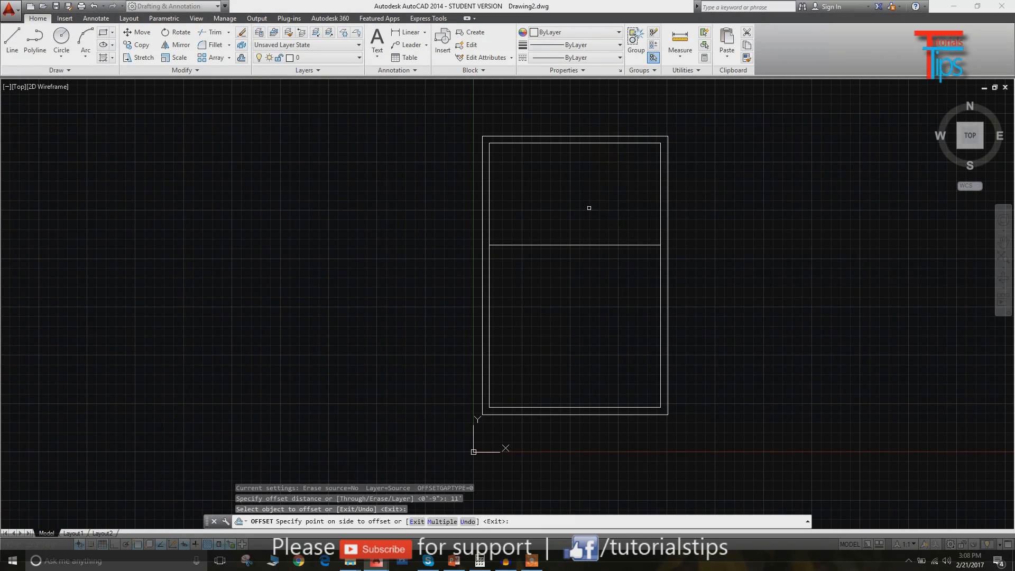
click(615, 206)
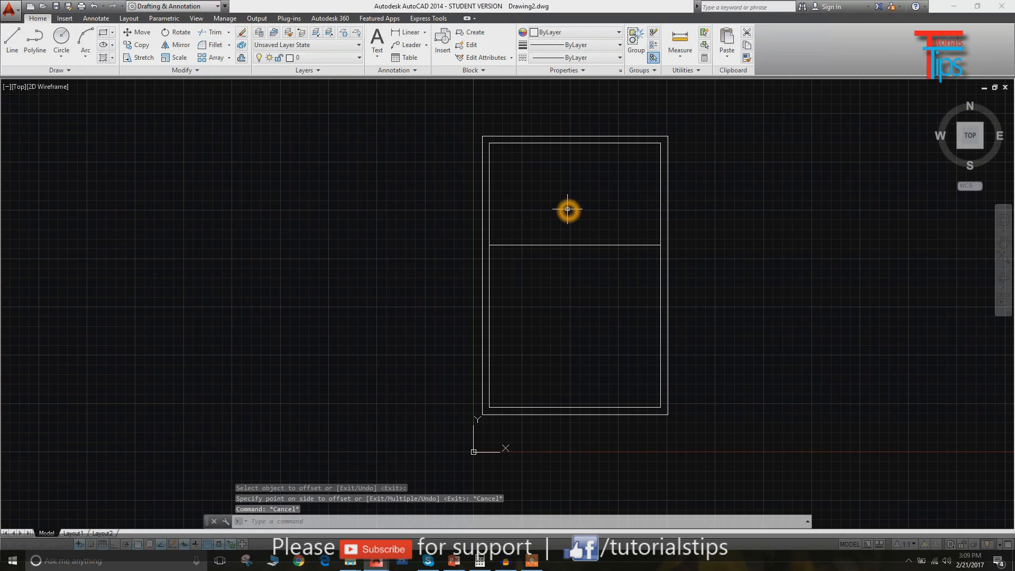
- Offset the inner left wall line 12' to the right to place the vertical partition
text(o)
key(Return)
click(579, 217)
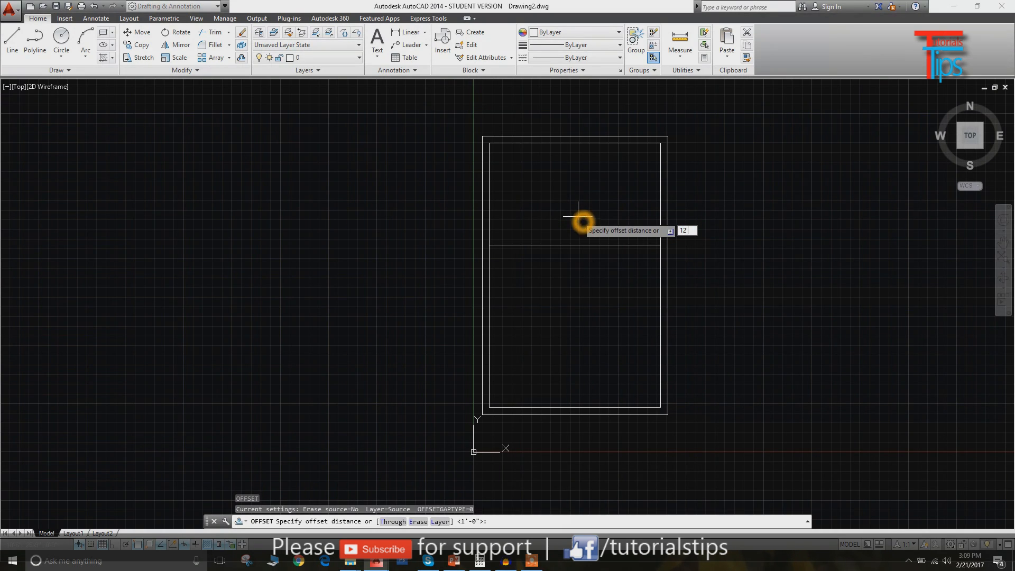
text(12')
key(Return)
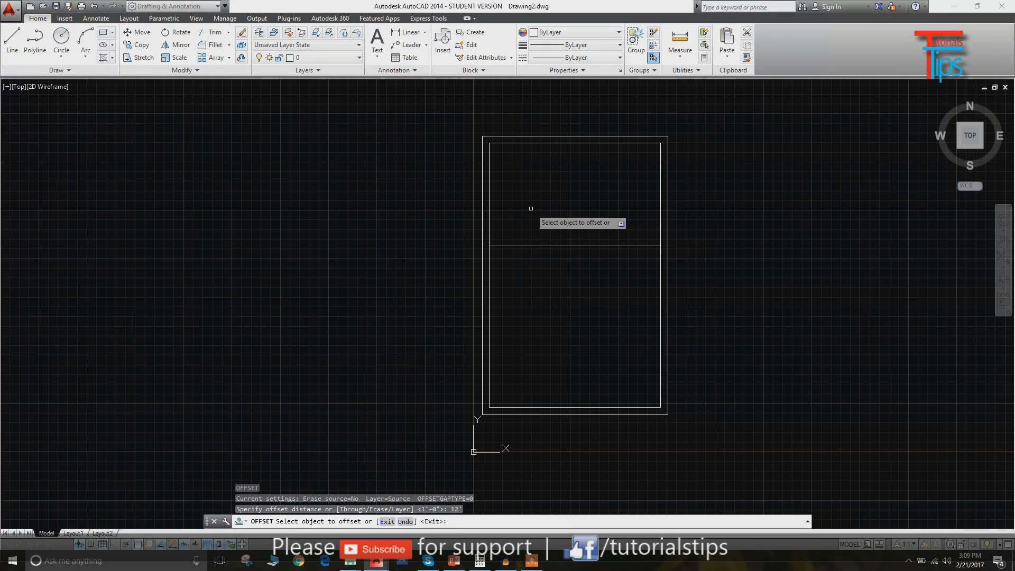
click(489, 216)
click(539, 219)
key(Escape)
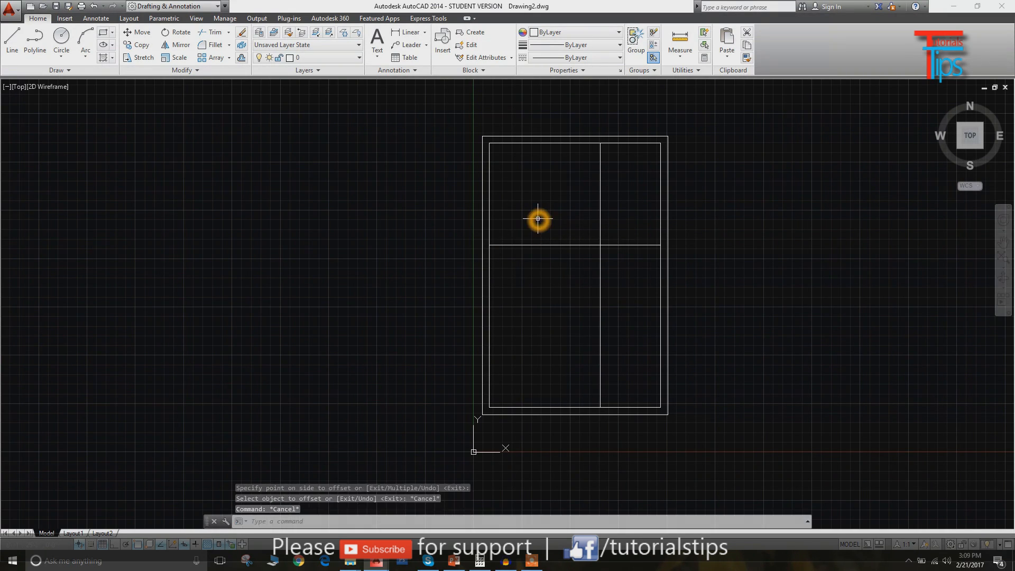
key(Escape)
- Offset the inner top wall line 3' downward for the upper horizontal partition
click(539, 198)
click(651, 138)
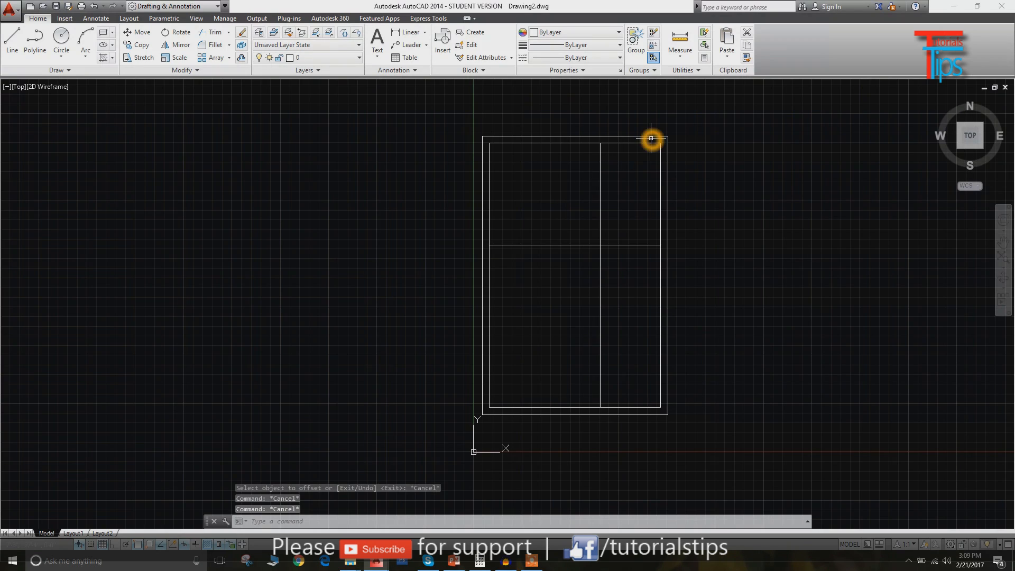
key(Return)
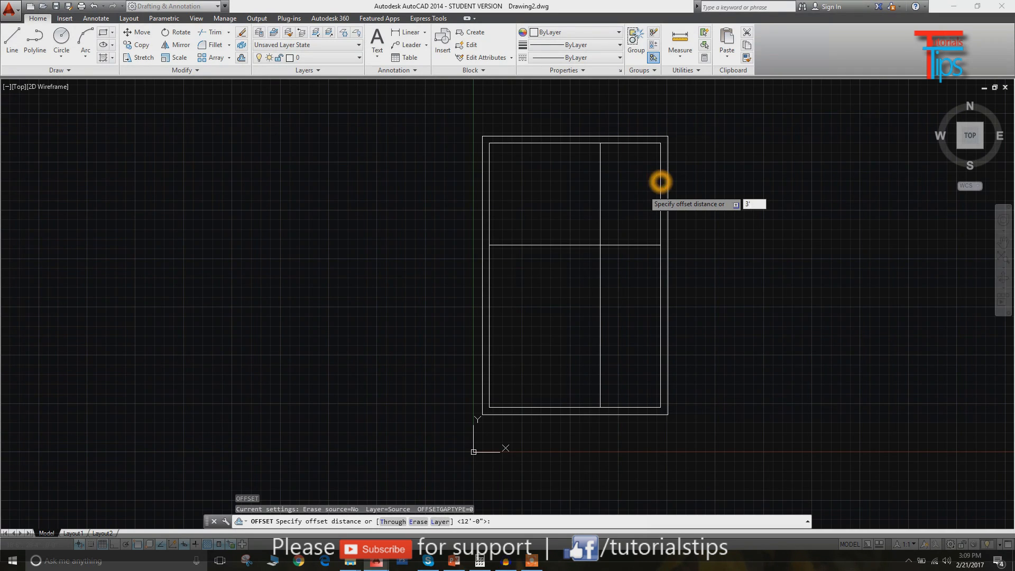
key(Return)
click(634, 143)
click(635, 158)
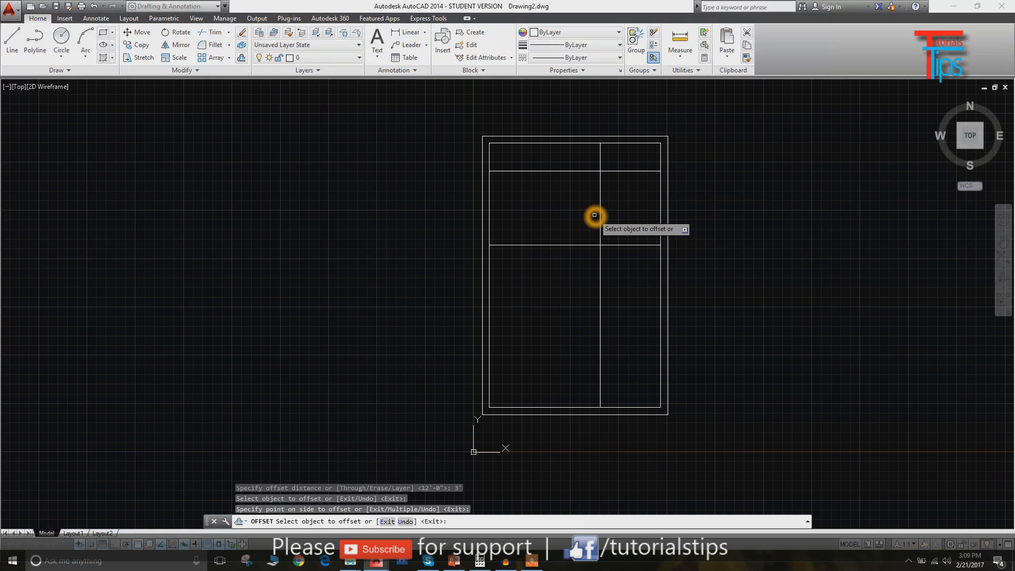
key(Escape)
key(Escape)
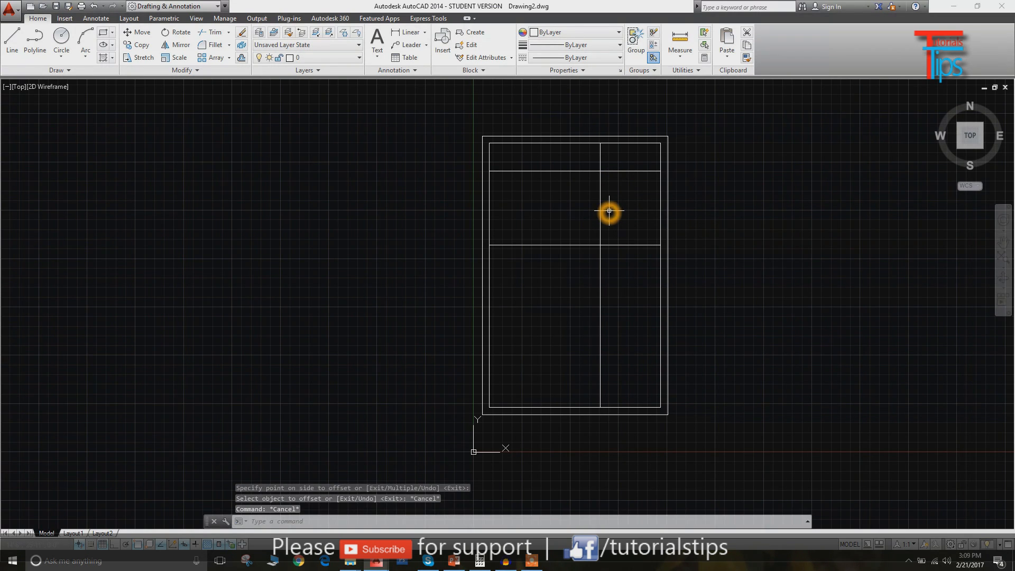
- Offset the vertical partition line 5" to the right and both horizontal partition lines 5" downward to give them thickness
key(Return)
text(5)
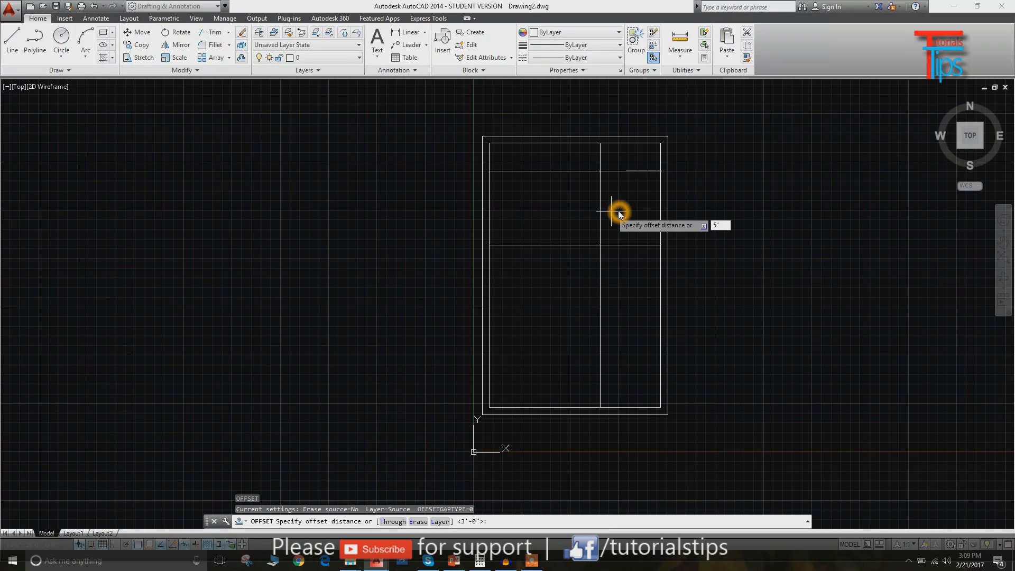
key(Return)
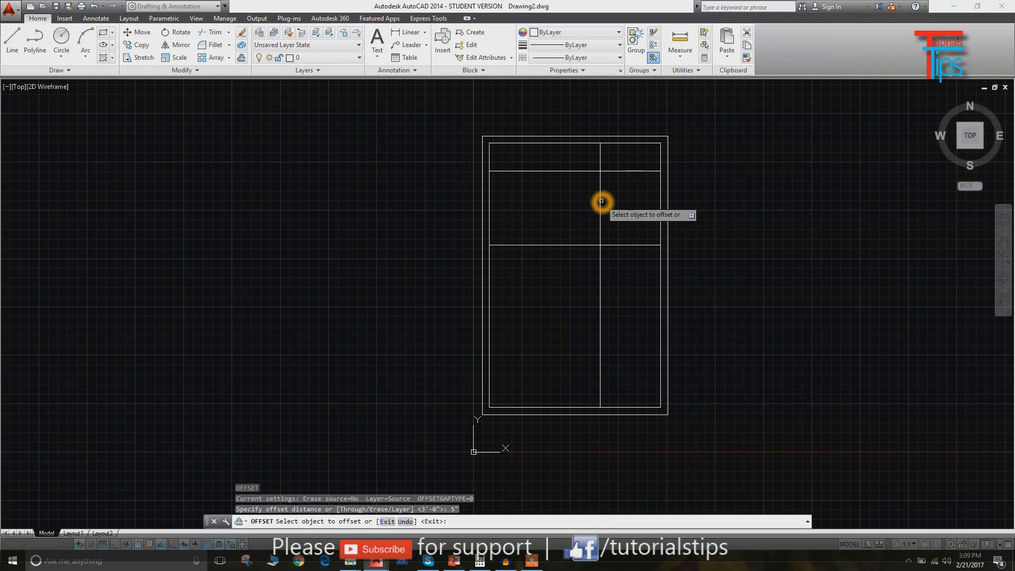
click(602, 203)
click(618, 209)
click(584, 245)
click(581, 260)
click(633, 171)
click(662, 197)
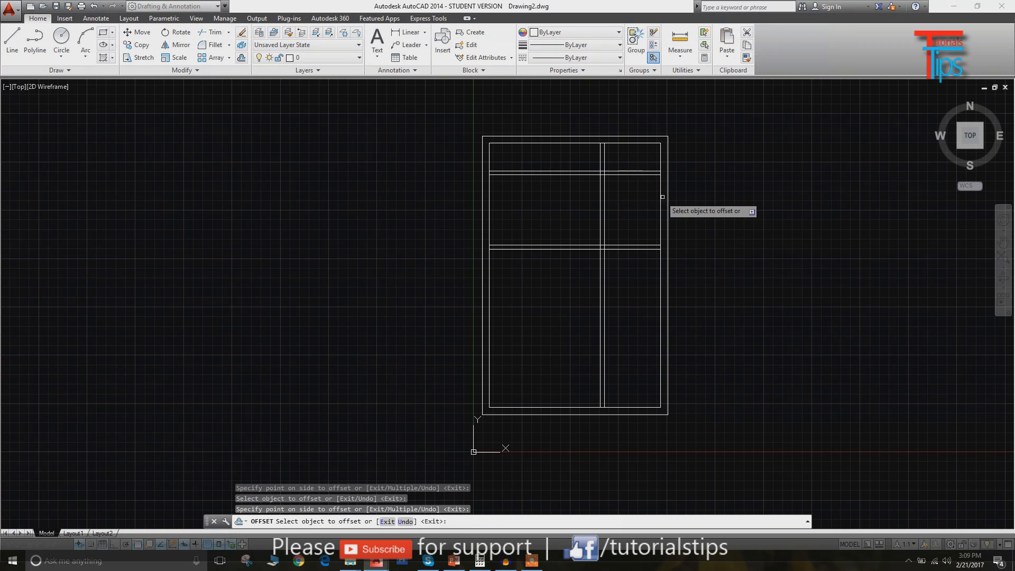
key(Escape)
key(Escape)
key(Escape)
text(T)
key(BackSpace)
key(Escape)
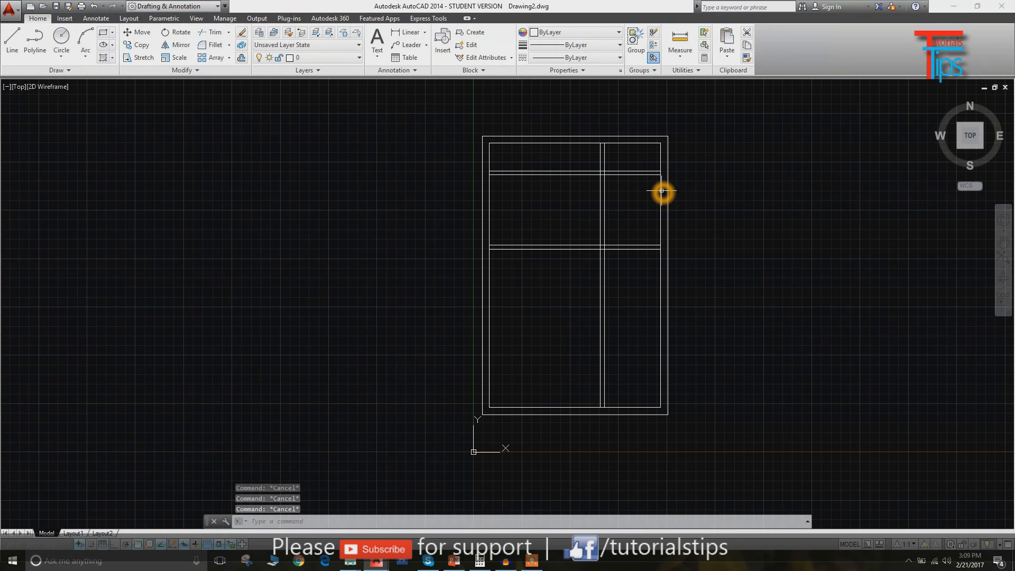
text(tr)
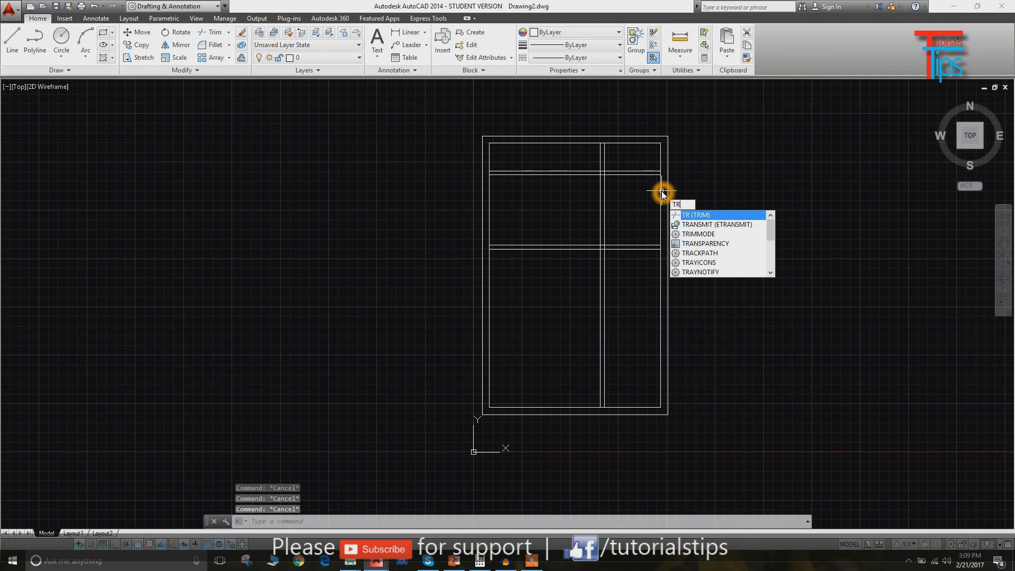
click(693, 215)
click(585, 157)
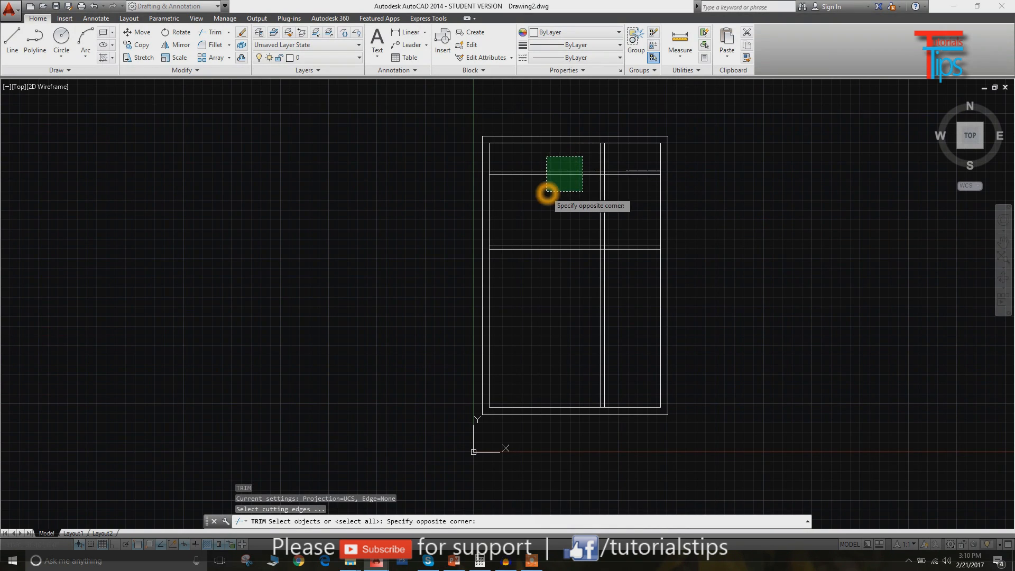
click(546, 192)
key(Escape)
key(Escape)
- Trim away the upper horizontal partition's double line to the left of the vertical partition
text(tr)
key(Return)
key(Return)
click(584, 162)
click(553, 197)
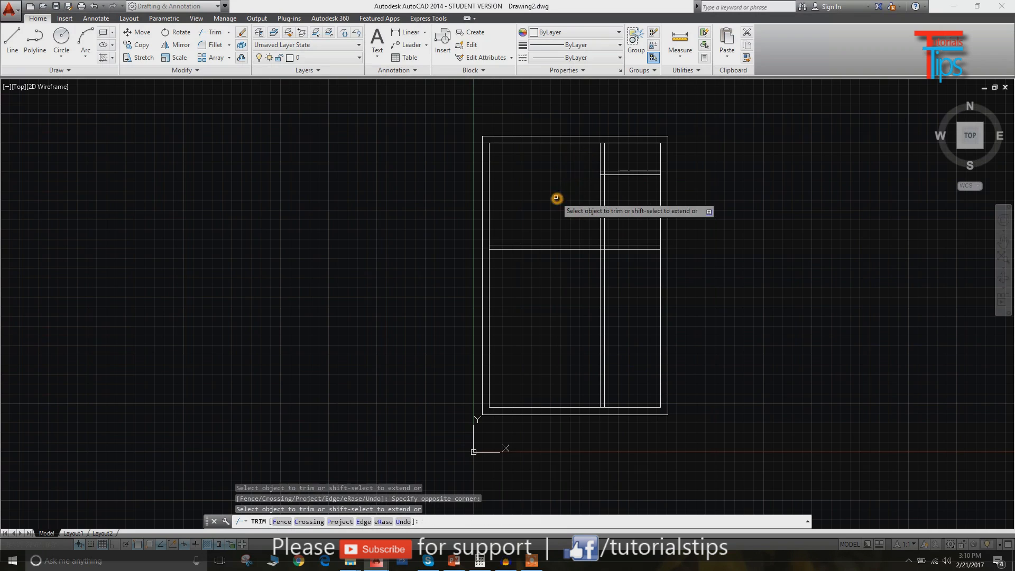
- Trim away the vertical partition's double line below the main horizontal partition
click(616, 283)
click(589, 308)
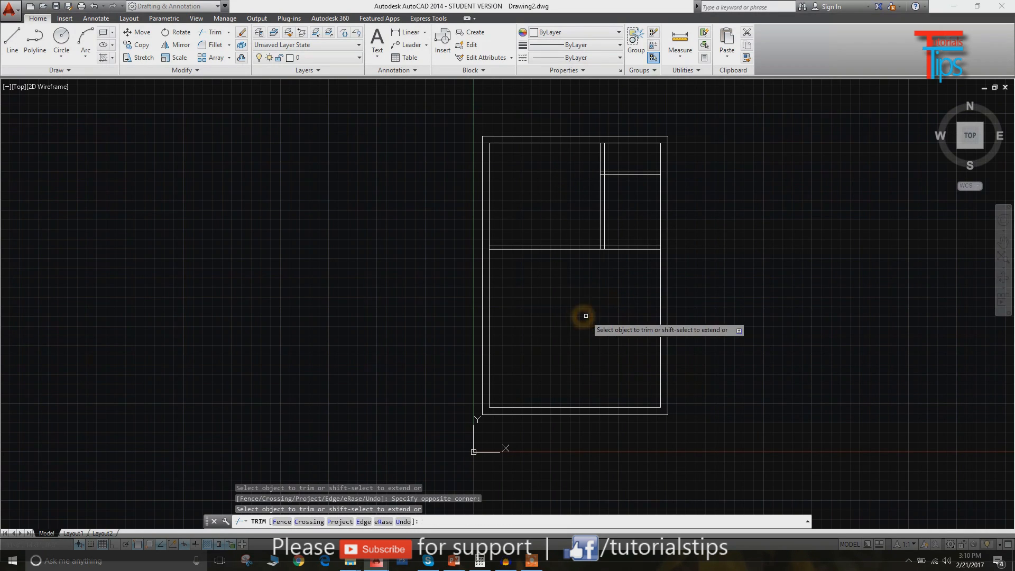
key(Escape)
key(Escape)
key(Escape)
key(Escape)
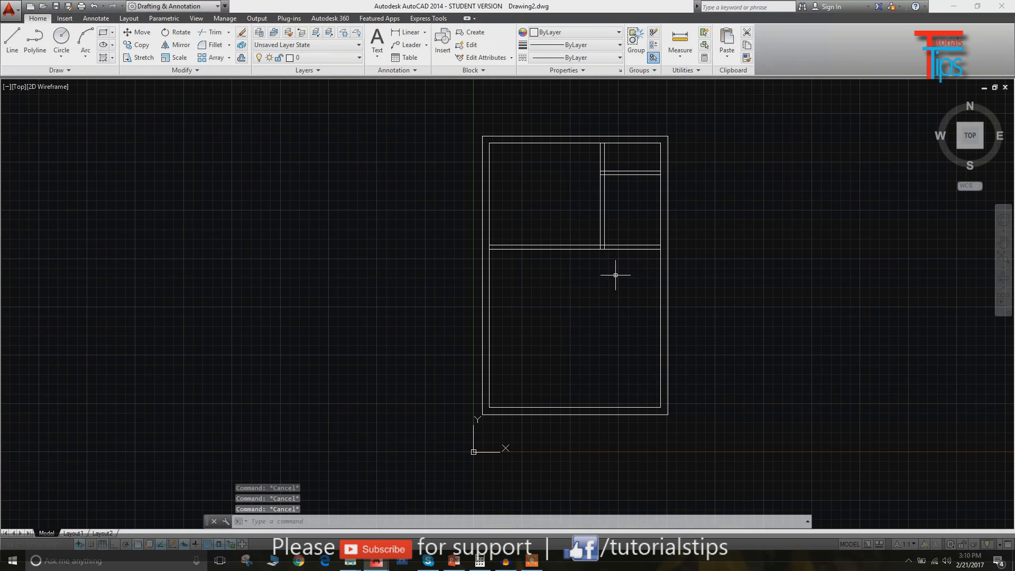
- Offset the lower line of the main horizontal partition 7' downward
click(590, 236)
click(557, 254)
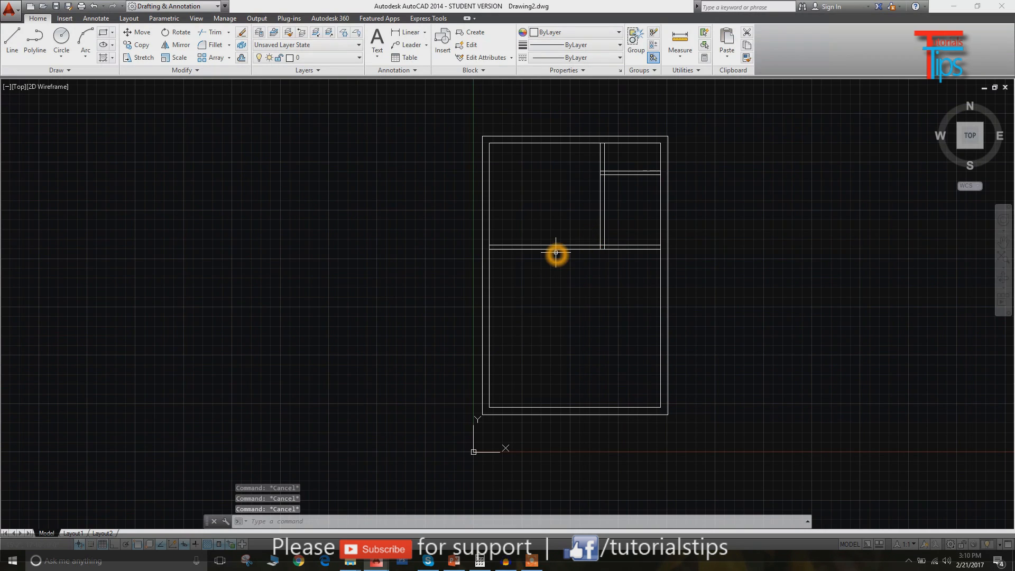
text(o)
key(Return)
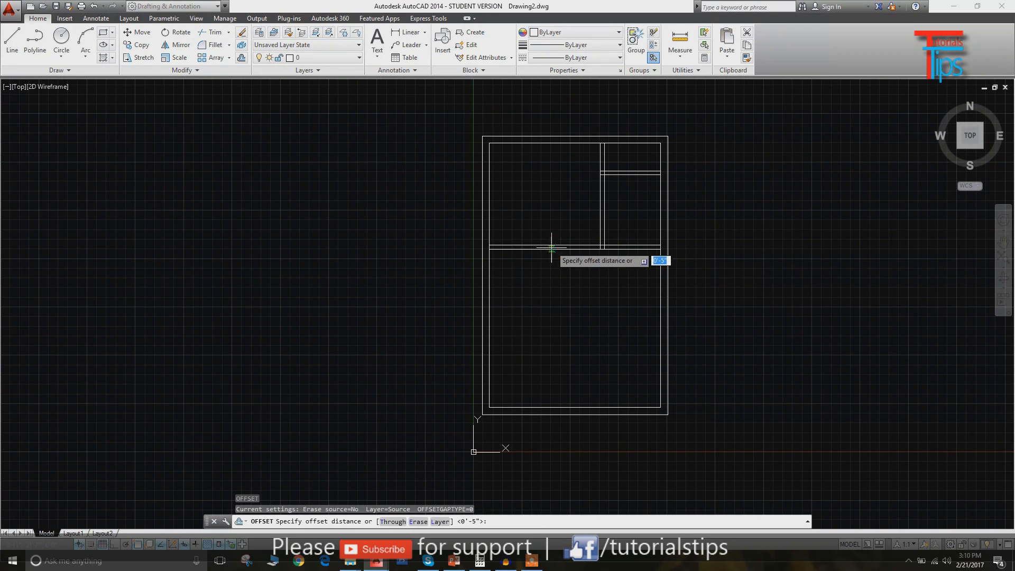
text(7)
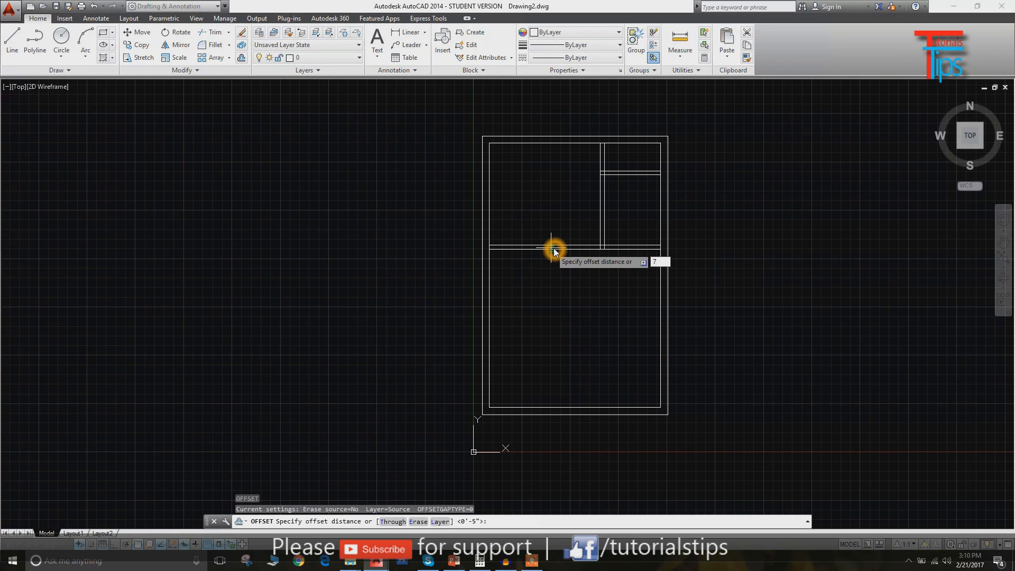
key(Return)
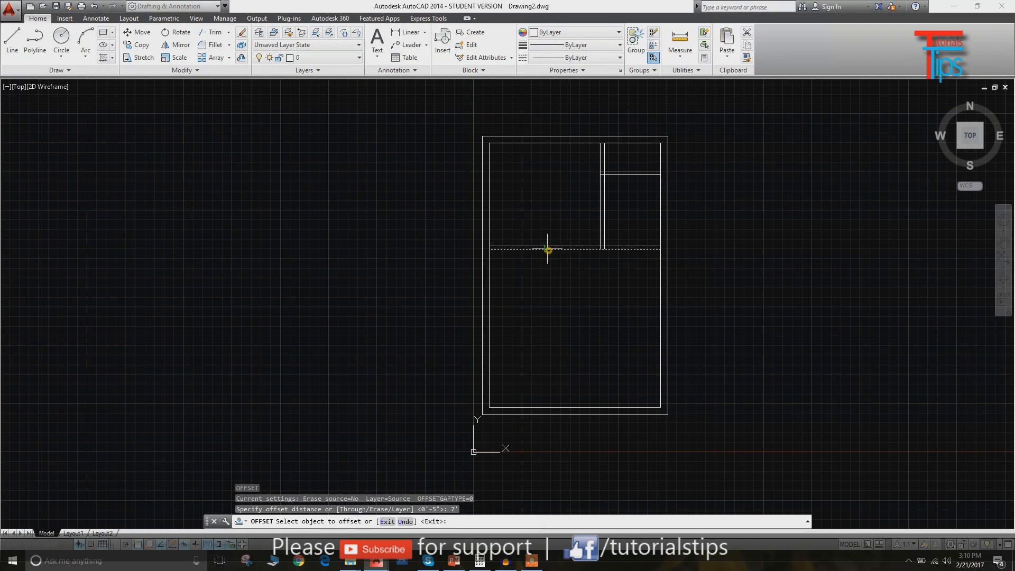
click(547, 249)
click(555, 301)
key(Escape)
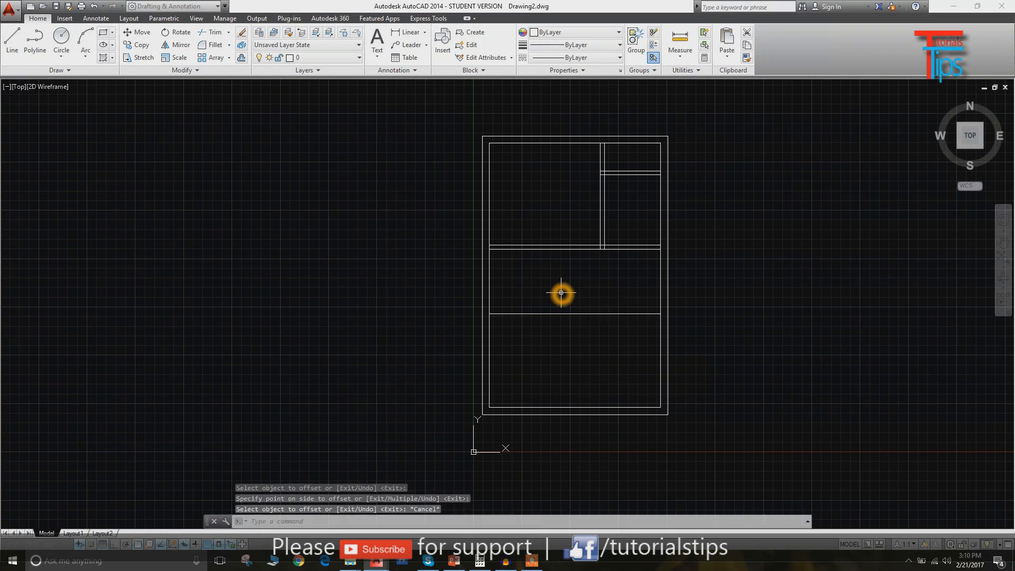
- Offset the new lower horizontal line 5" downward to give that partition its thickness
text(o)
key(Return)
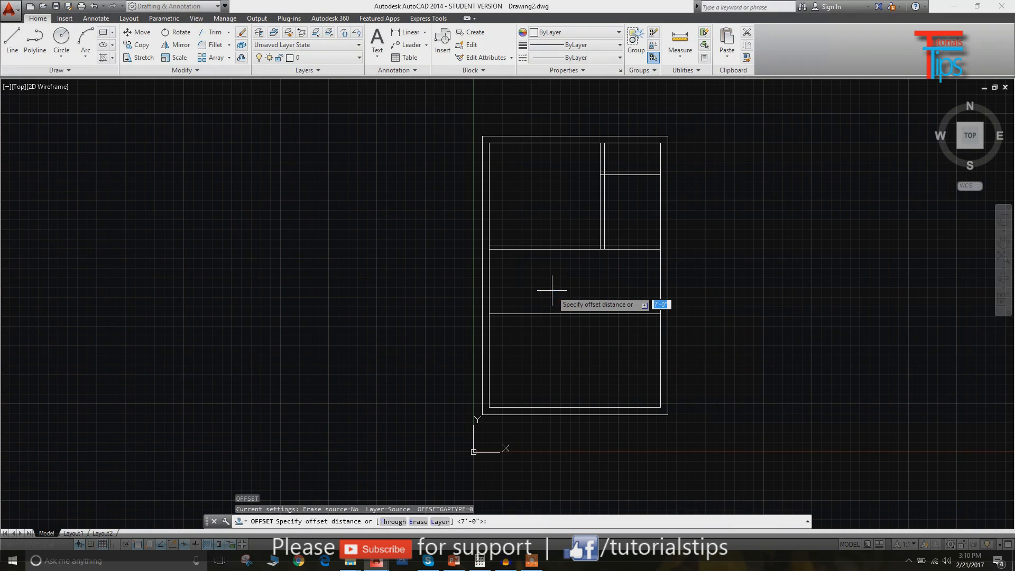
text(5)
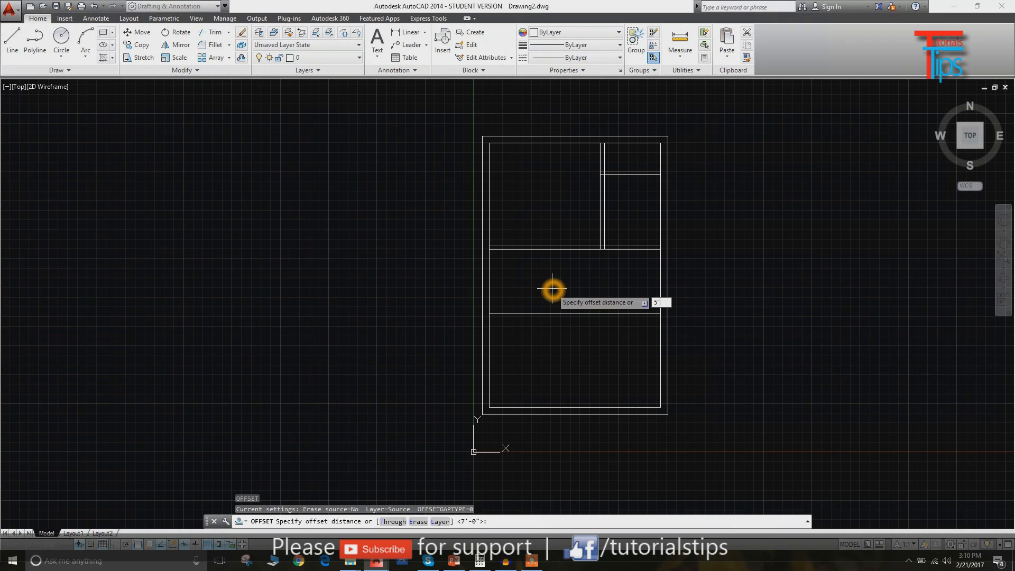
key(Return)
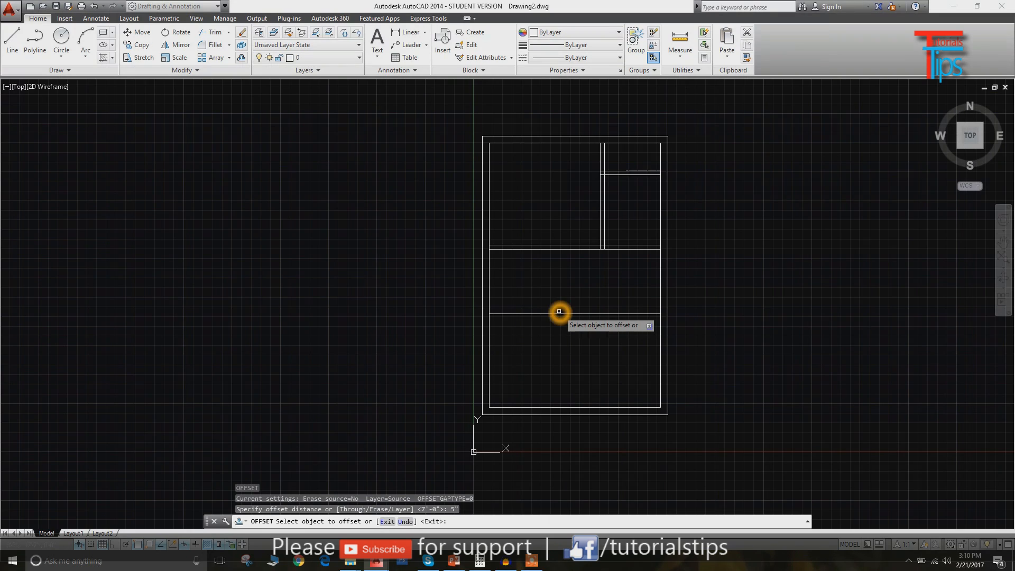
click(559, 314)
click(574, 319)
key(Escape)
key(Escape)
key(Escape)
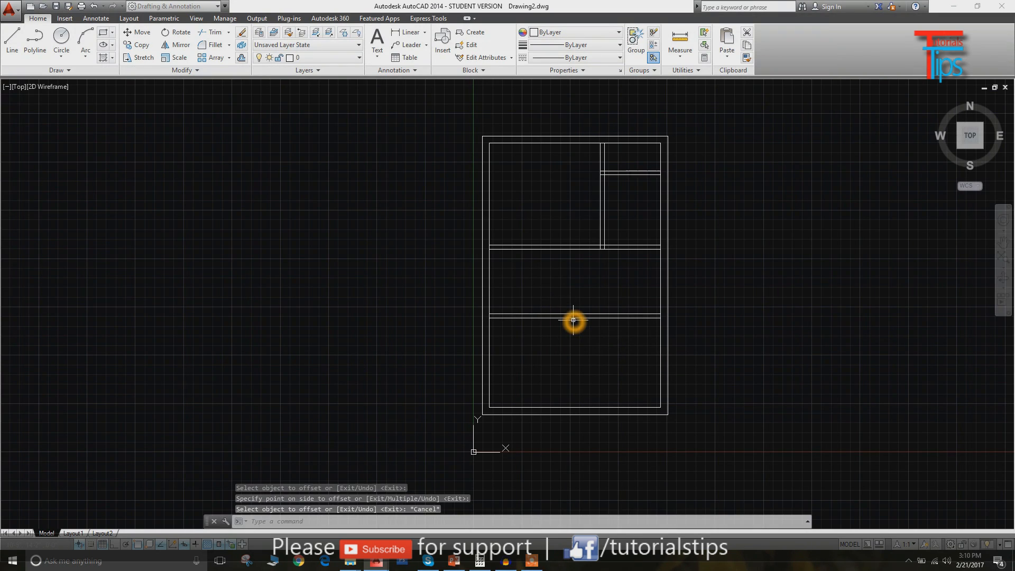
key(Escape)
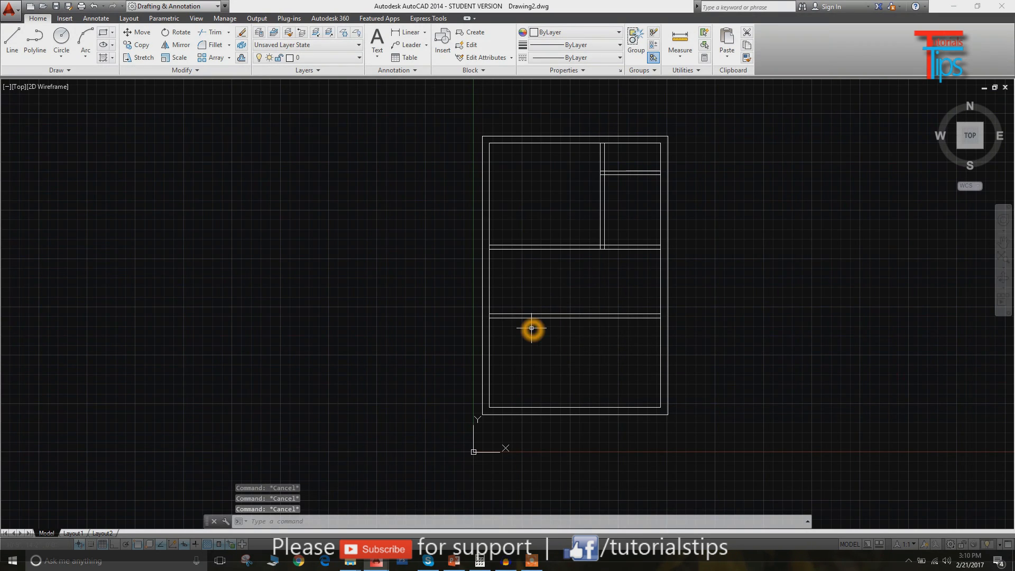
- Offset the inner left wall line 8'6" to the right for another vertical partition
text(O)
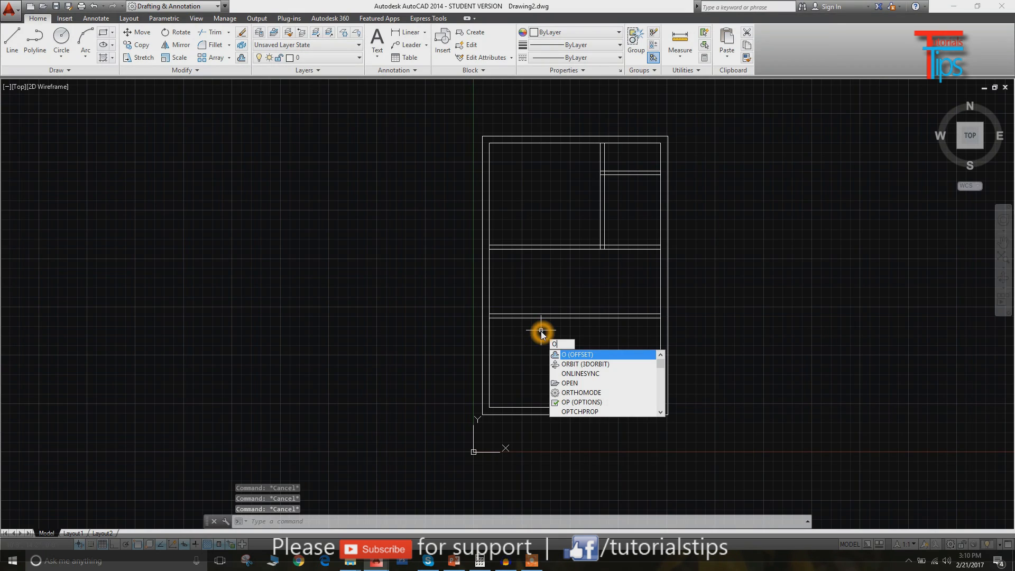
key(Return)
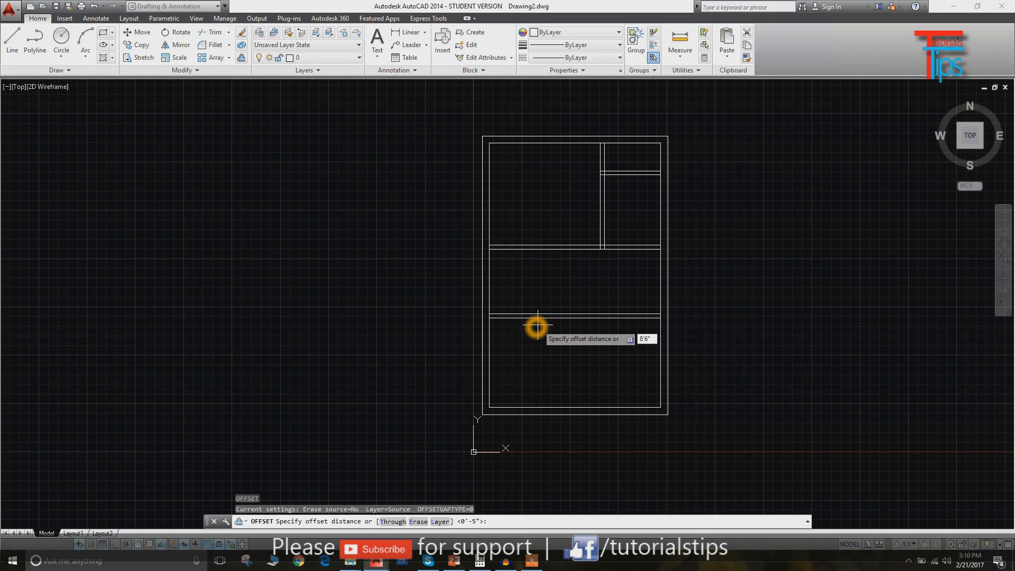
key(Return)
click(490, 341)
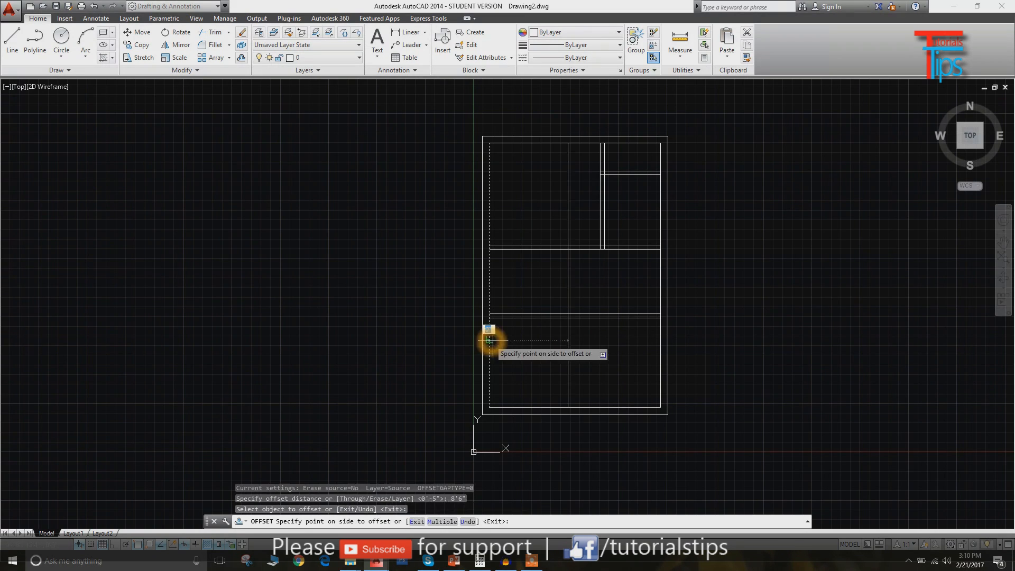
click(530, 349)
key(Escape)
key(Escape)
- Offset the new full-height vertical line 5" to the right to give the partition its thickness
text(o)
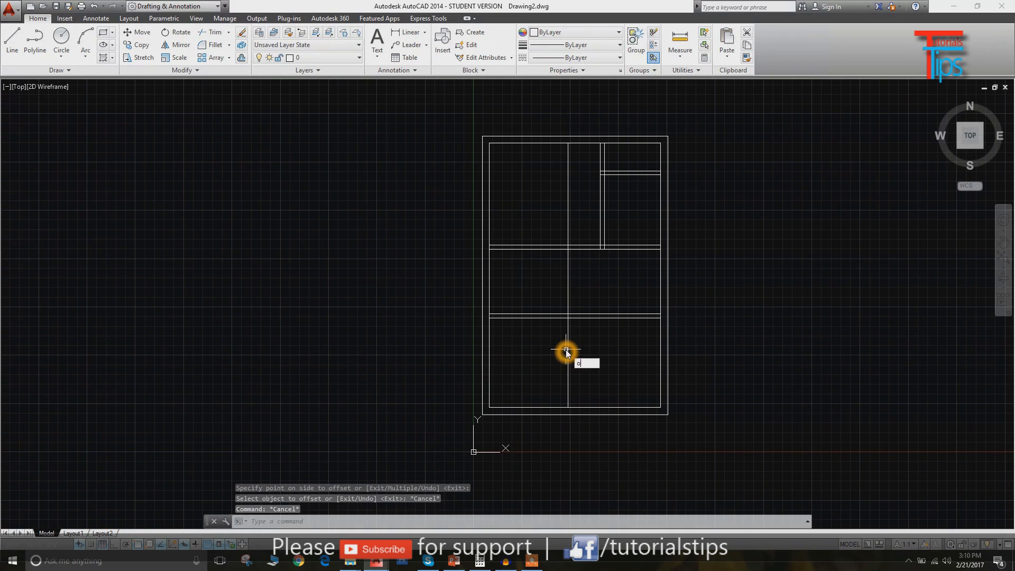
key(Return)
text(5)
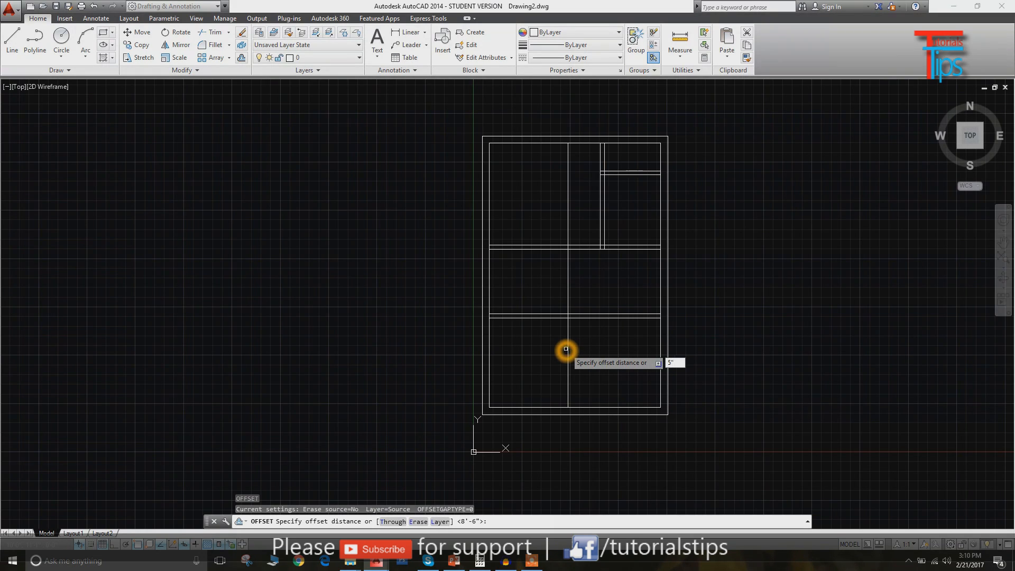
key(Return)
click(567, 348)
click(581, 352)
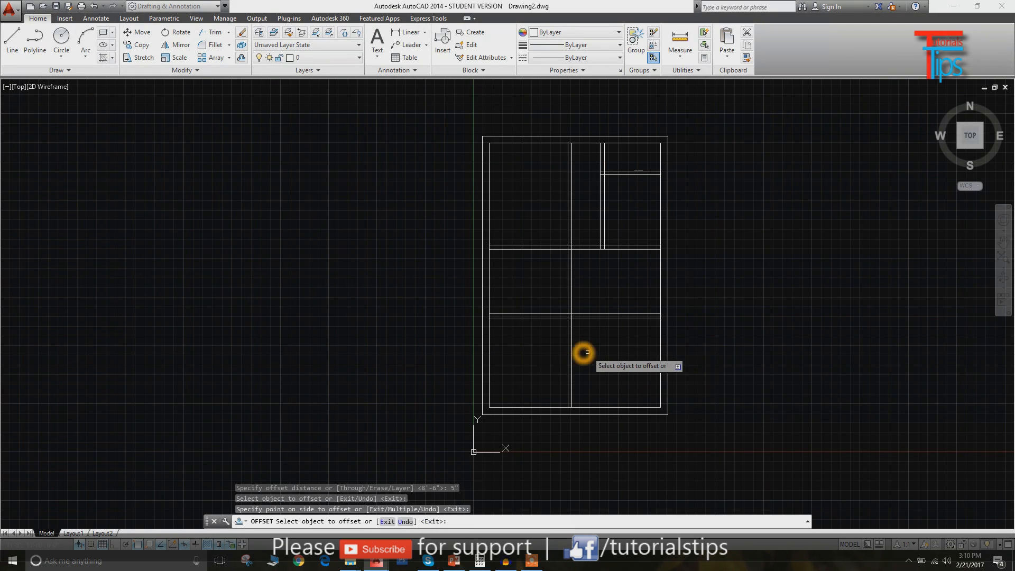
key(Escape)
- Trim away the lower horizontal partition's double line to the right of the new vertical partition
key(Return)
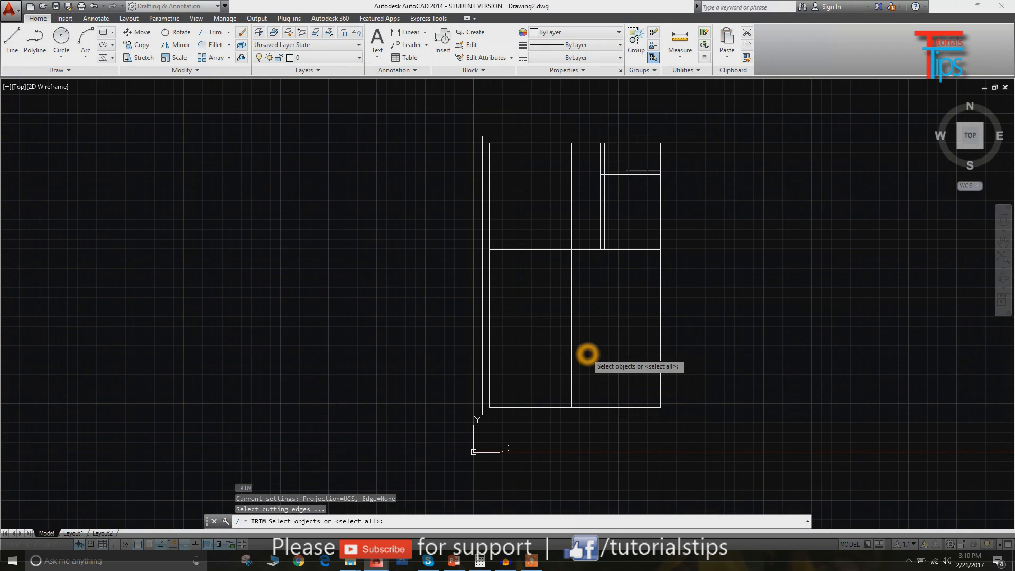
key(Return)
click(620, 301)
click(600, 333)
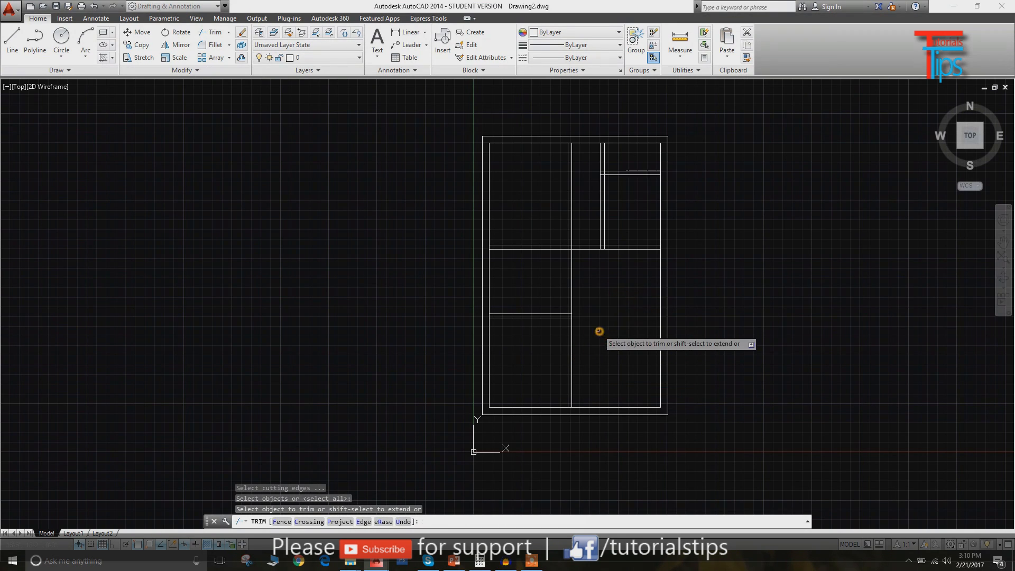
- Trim away the new vertical partition's double line between the two horizontal partitions and above the main one
click(577, 277)
click(551, 294)
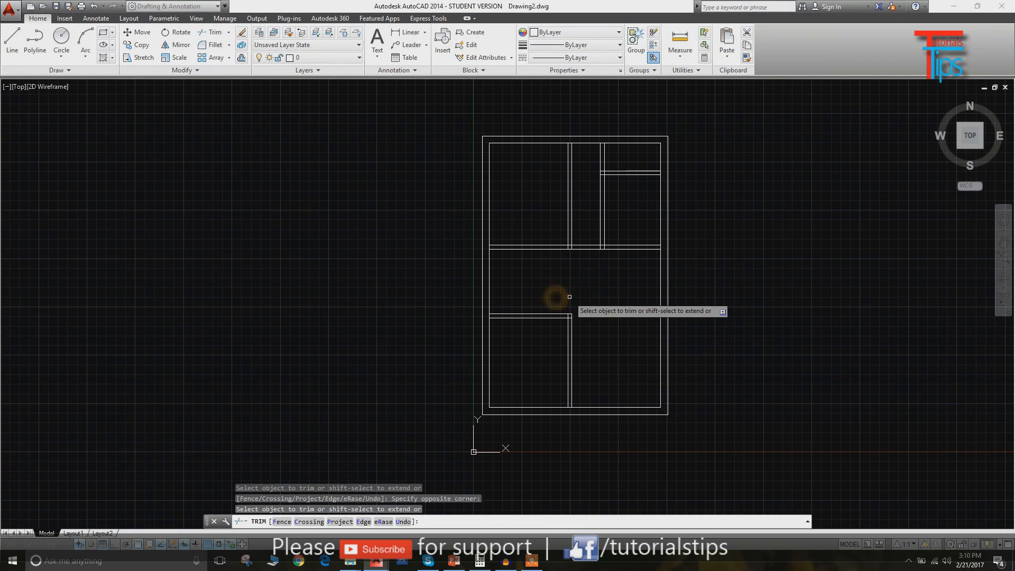
click(606, 233)
click(578, 216)
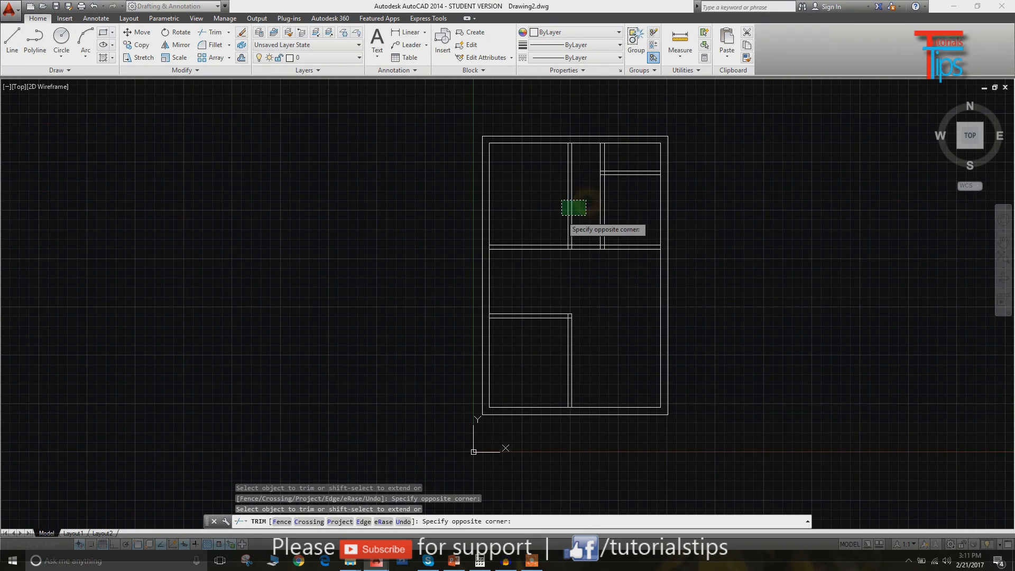
click(557, 200)
key(Escape)
key(Escape)
key(Escape)
- Offset the left line of the upper vertical partition 3' to the left to mark a door opening
scroll(613, 217, up, 2)
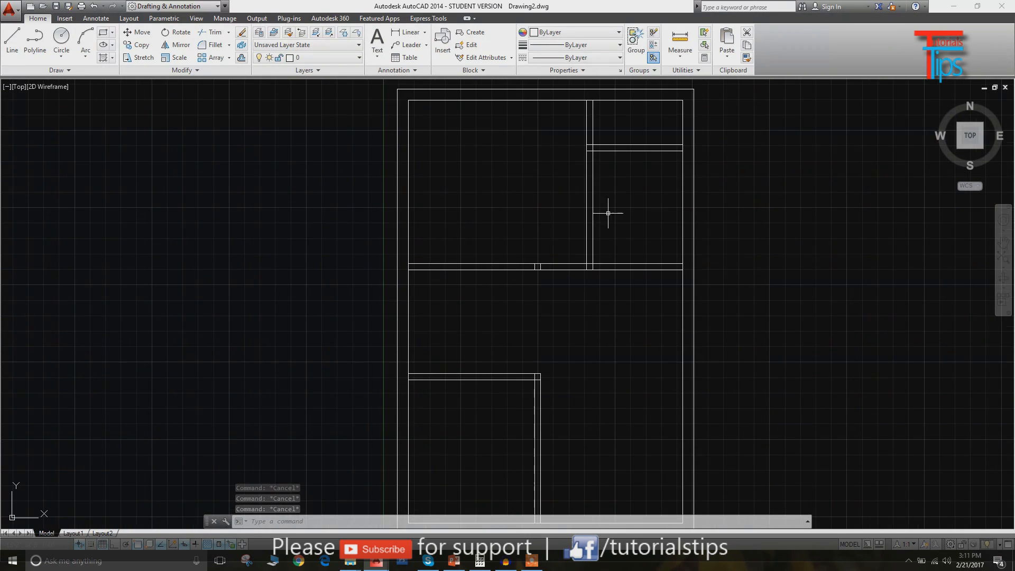
click(607, 232)
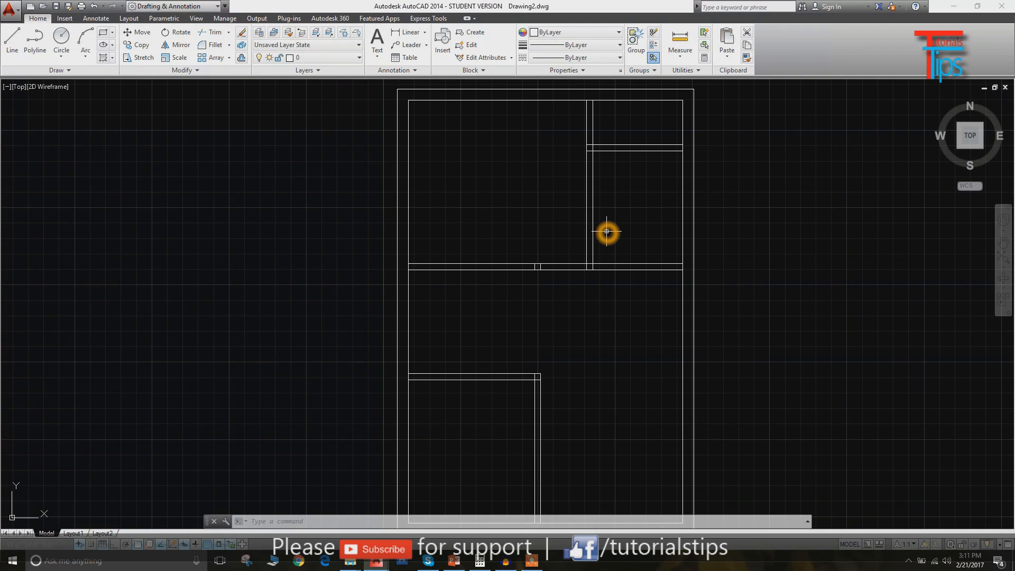
key(Return)
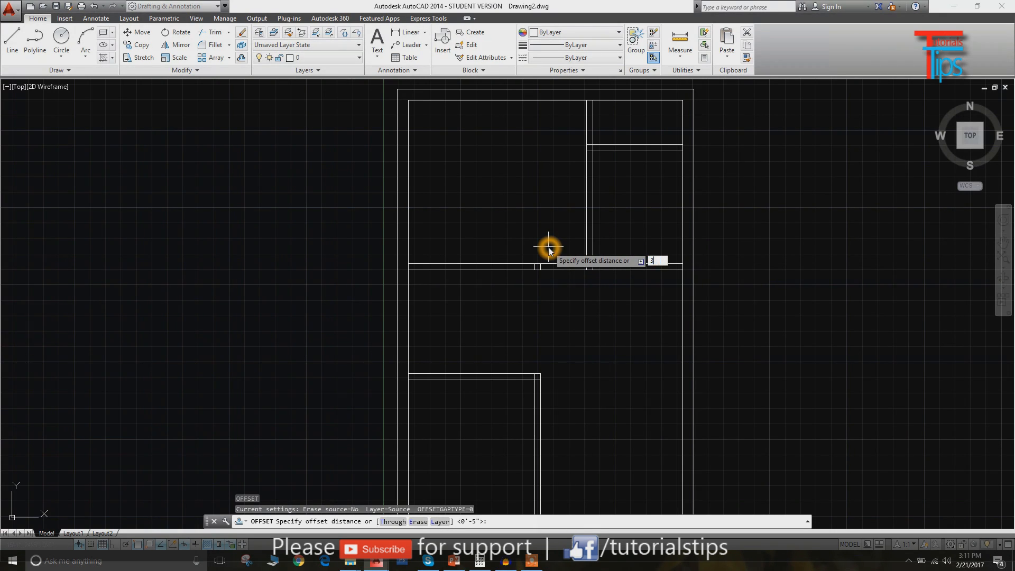
key(Return)
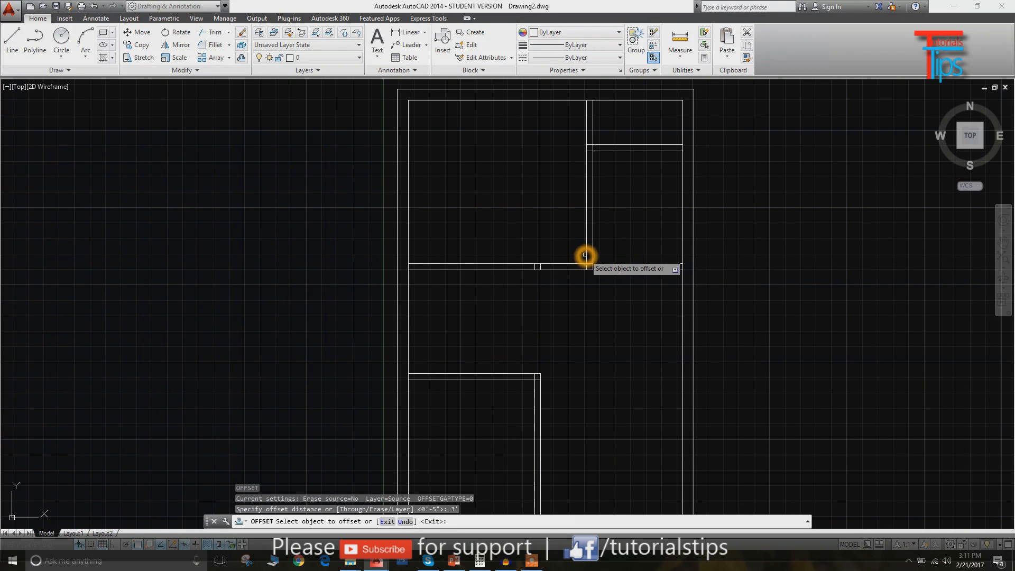
click(586, 255)
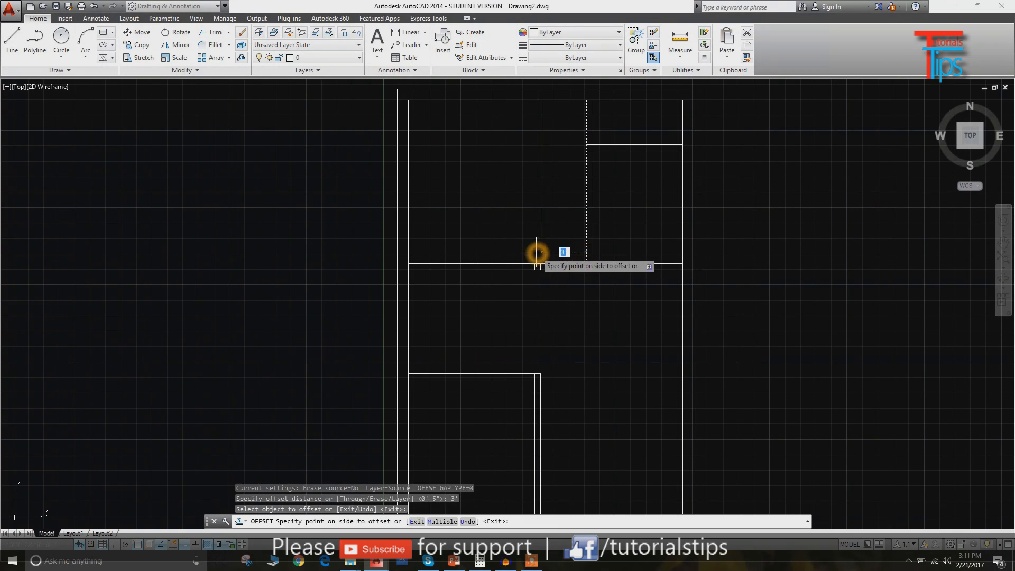
click(537, 253)
key(Return)
- Trim the main horizontal partition to open the 3' doorway left of the vertical partition, and remove the marker line above it
text(tr)
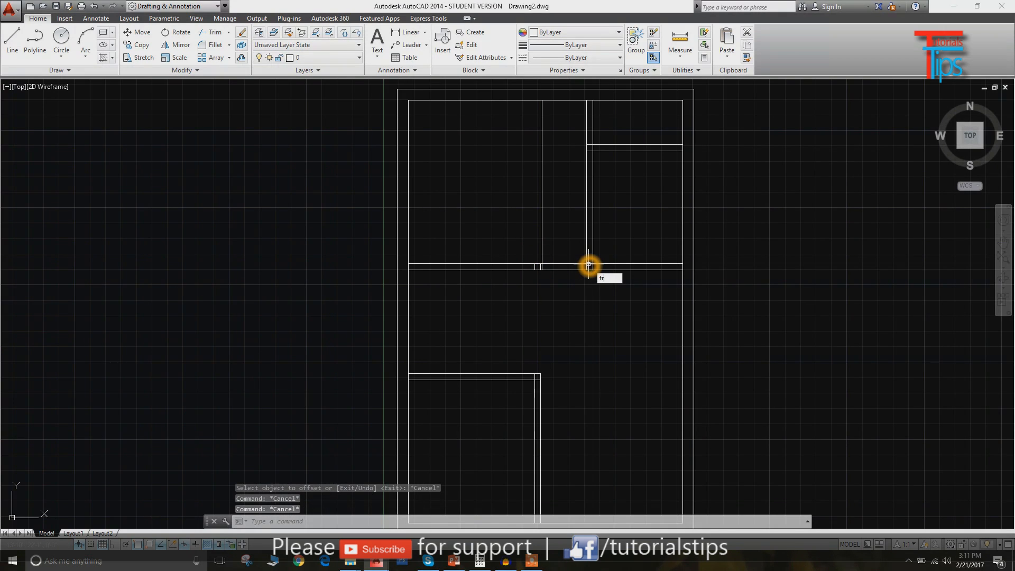
key(Return)
key(Return)
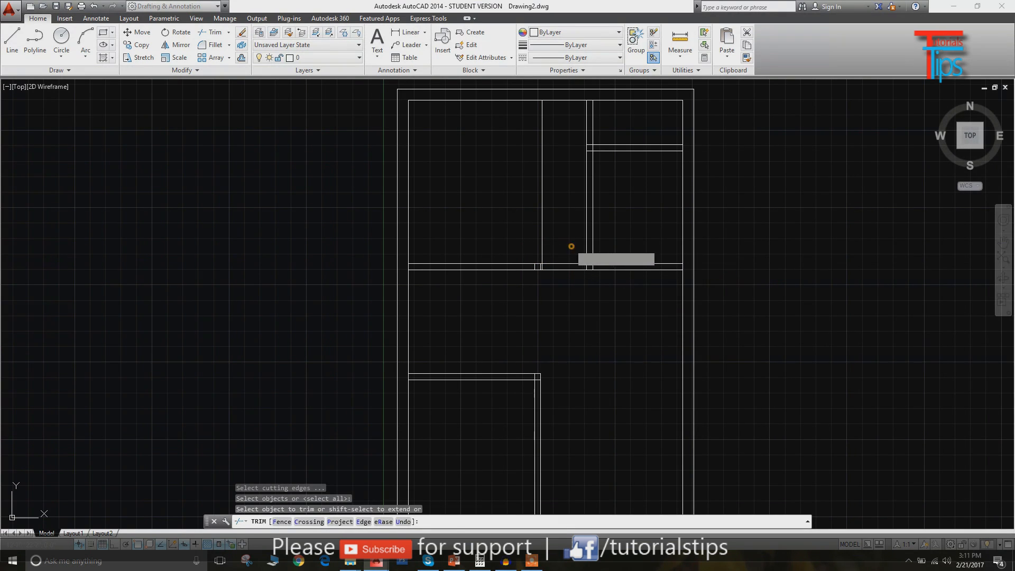
click(566, 245)
click(554, 274)
click(544, 240)
click(588, 255)
key(Escape)
key(Escape)
key(Escape)
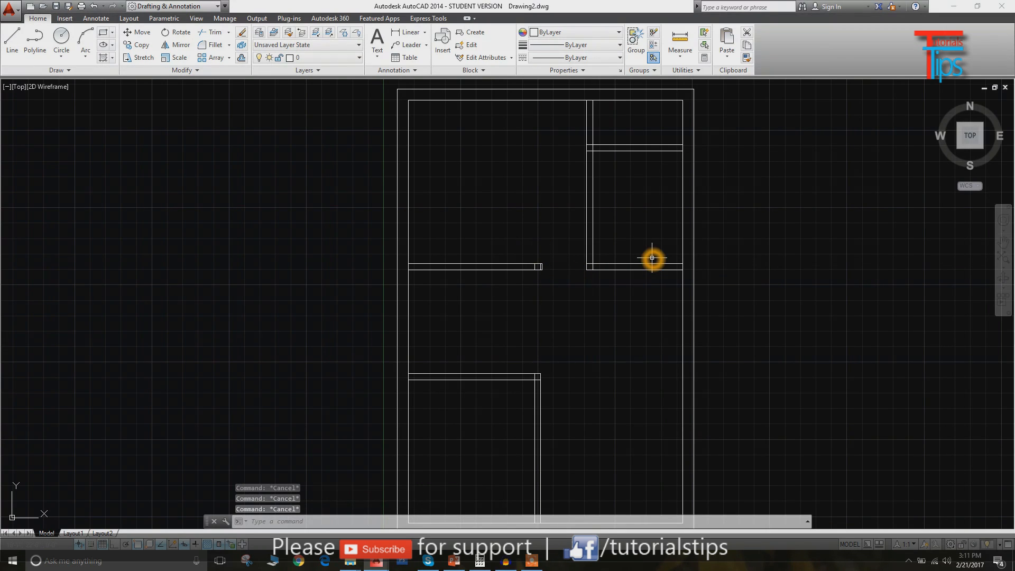
- Offset the right line of the upper vertical partition 2'6" to the right to mark another door opening
scroll(607, 269, up, 2)
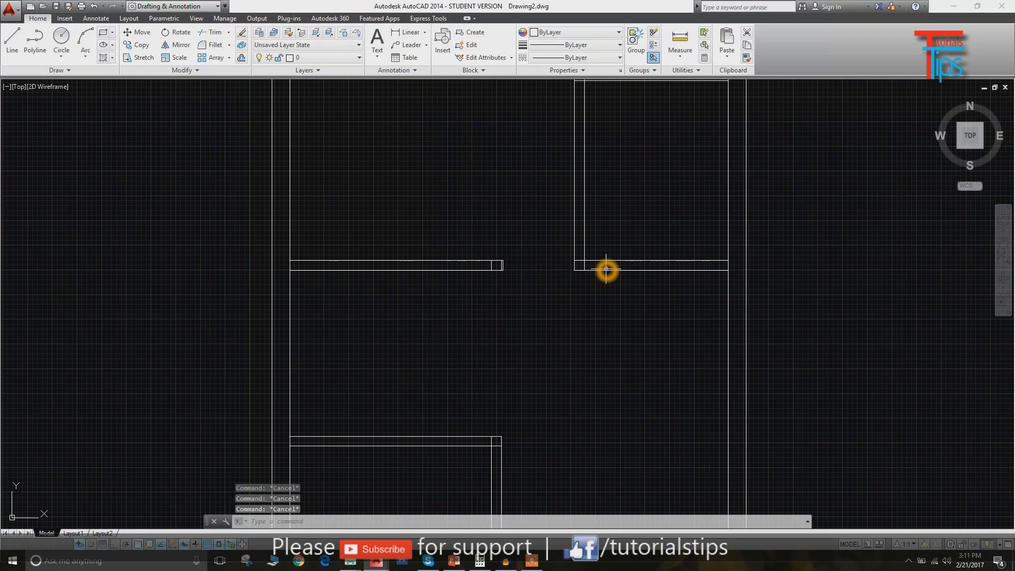
text(o)
key(Return)
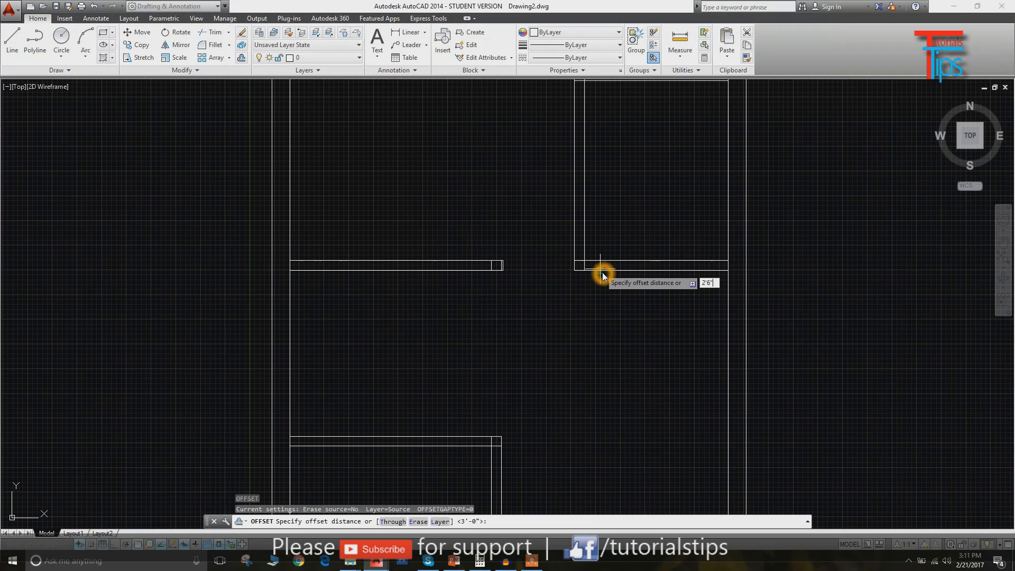
key(Return)
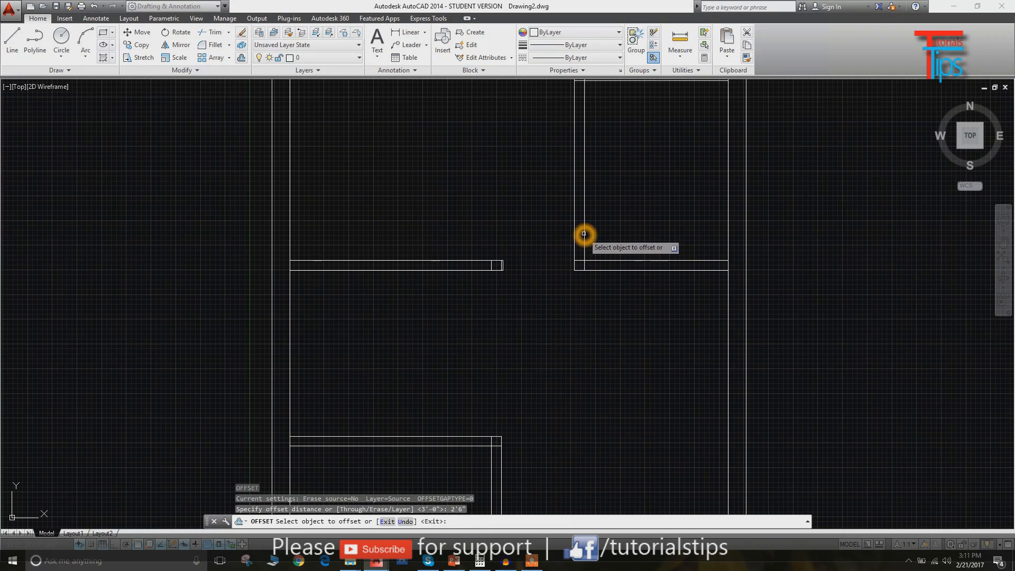
click(584, 234)
click(632, 234)
key(Escape)
key(Escape)
key(Escape)
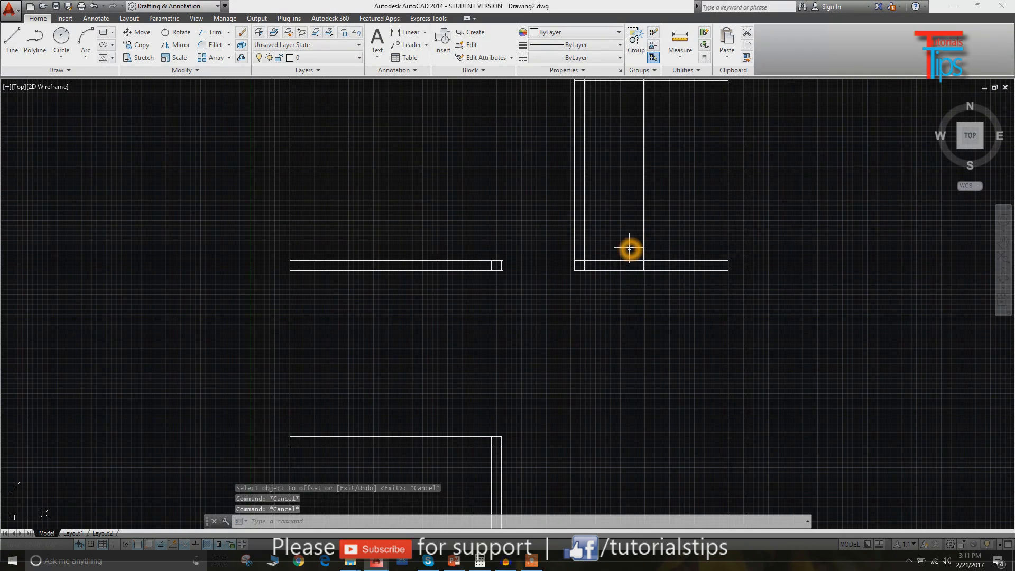
- Trim the main horizontal partition to open the 2'6" doorway right of the vertical partition, and remove the marker line above it
text(TR)
key(Return)
key(Return)
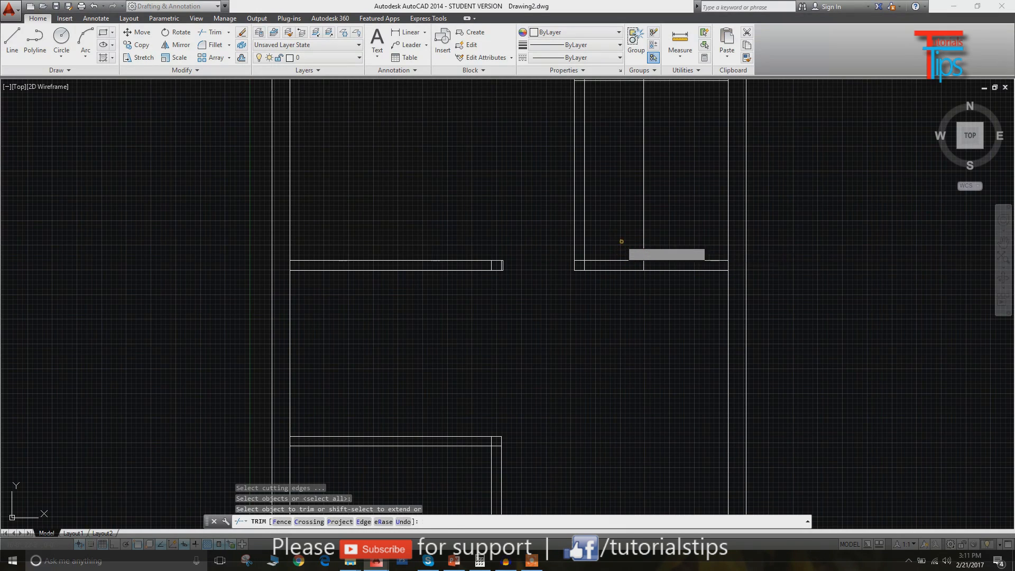
click(621, 239)
click(594, 295)
click(662, 206)
click(634, 230)
key(Escape)
middle_drag(716, 304, 669, 453)
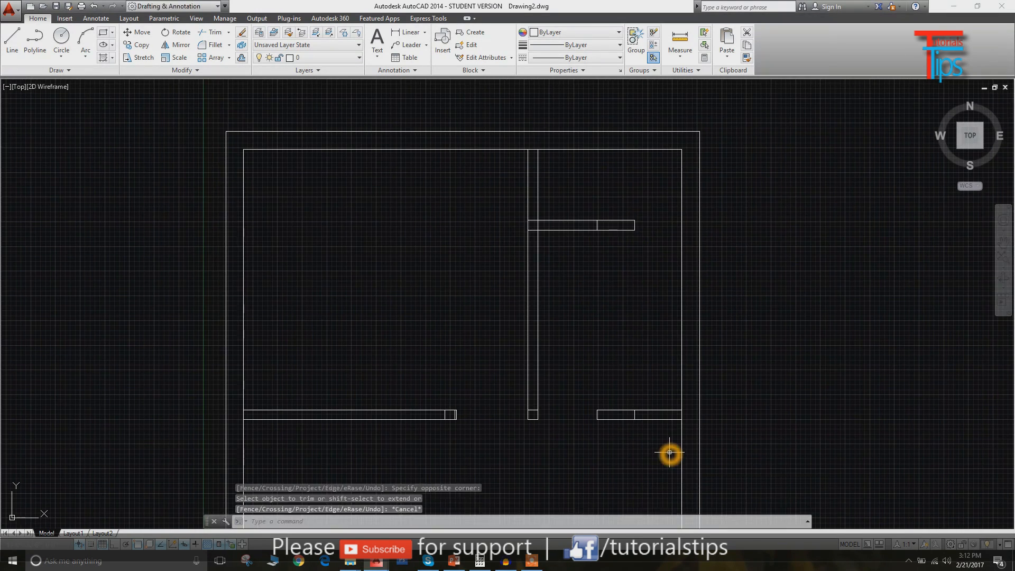
key(Escape)
key(Escape)
key(Escape)
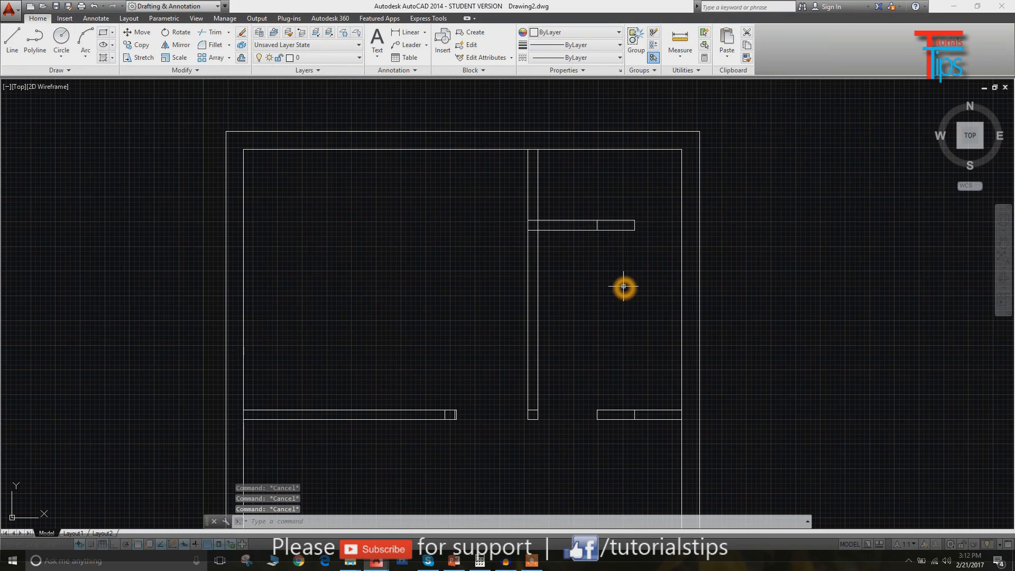
- Trim the short upper-right partition's line ends that run through the upper vertical partition
text(TR)
key(Return)
key(Return)
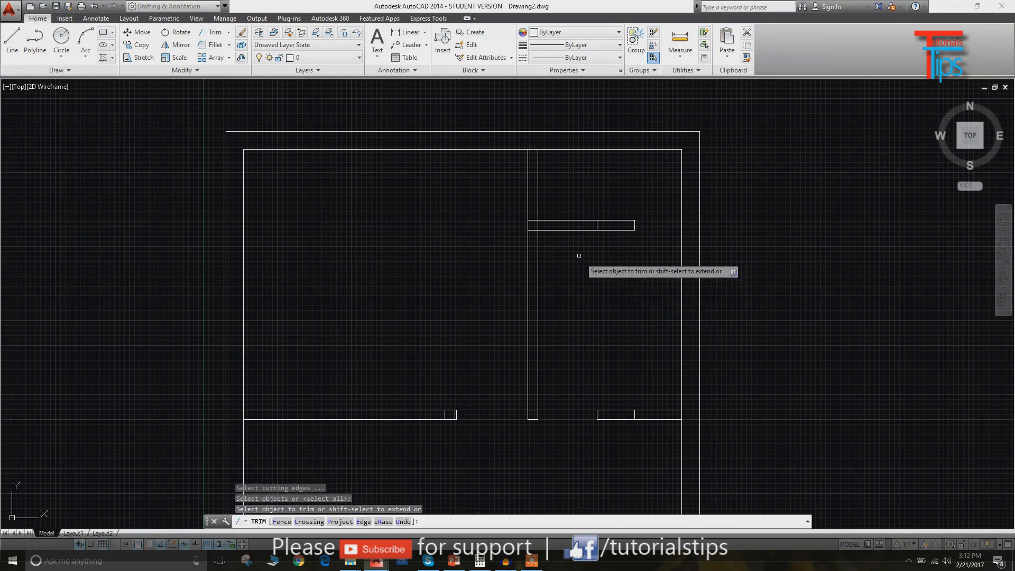
click(536, 209)
click(529, 248)
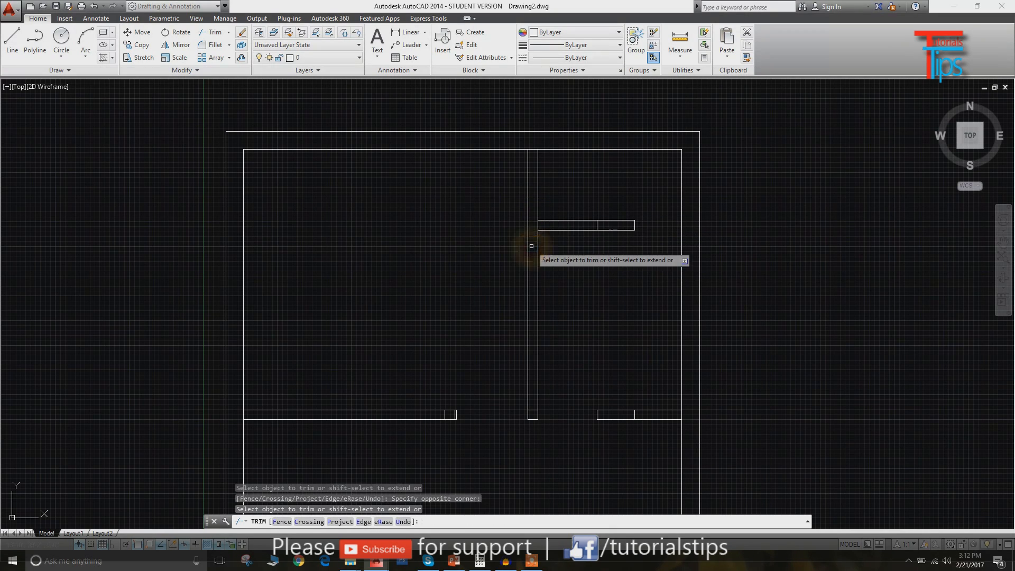
click(540, 140)
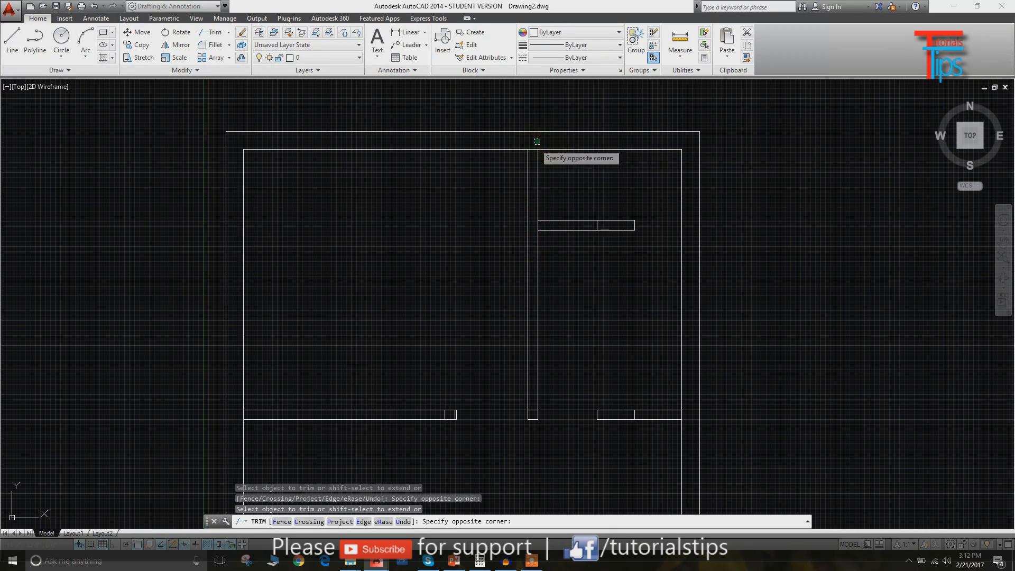
click(530, 143)
click(536, 148)
key(Escape)
key(Escape)
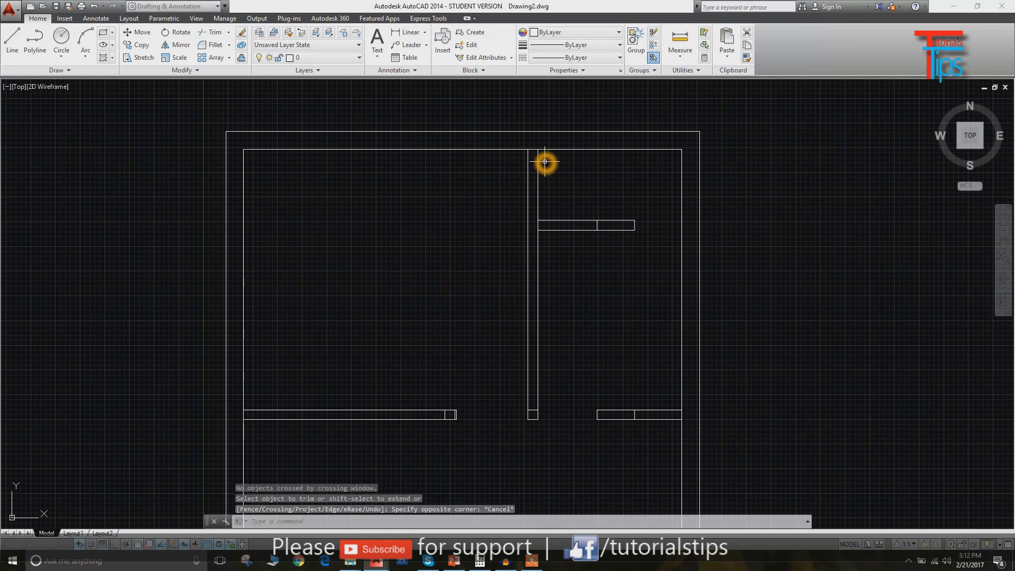
click(535, 149)
key(Escape)
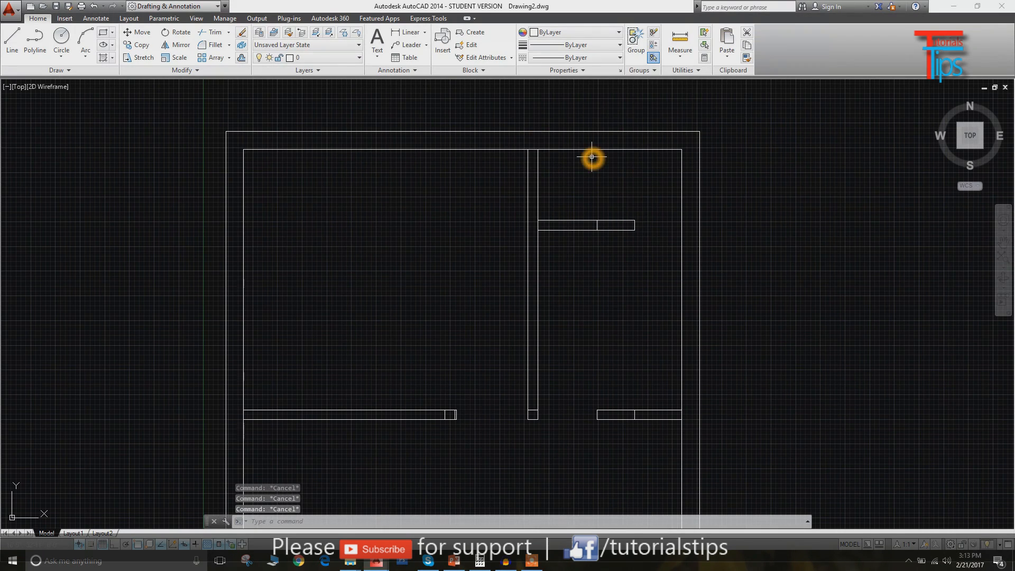
- Trim the inner wall line where the vertical partition meets the upper wall and where the main horizontal partition meets both side walls
key(Return)
key(Return)
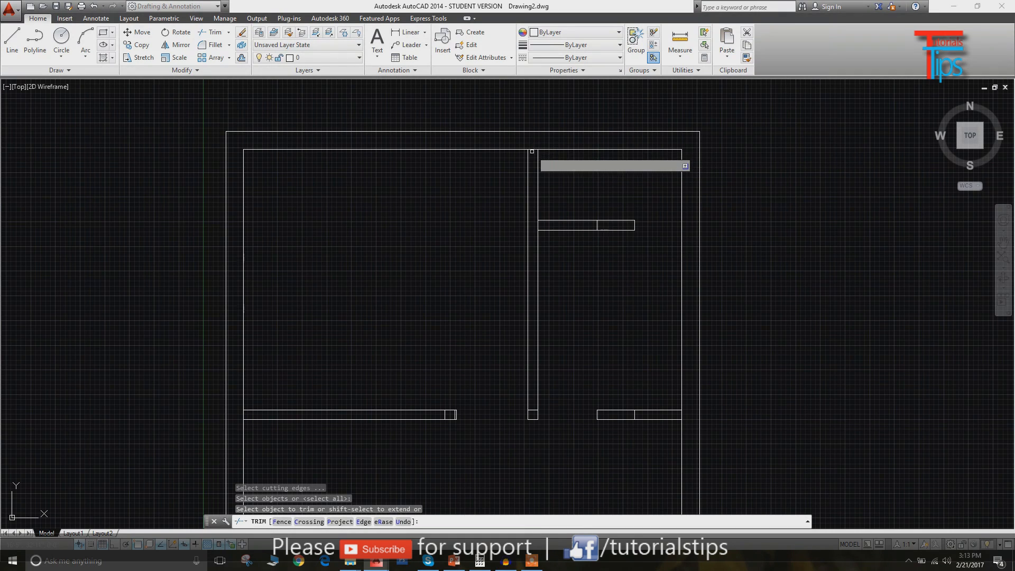
click(534, 151)
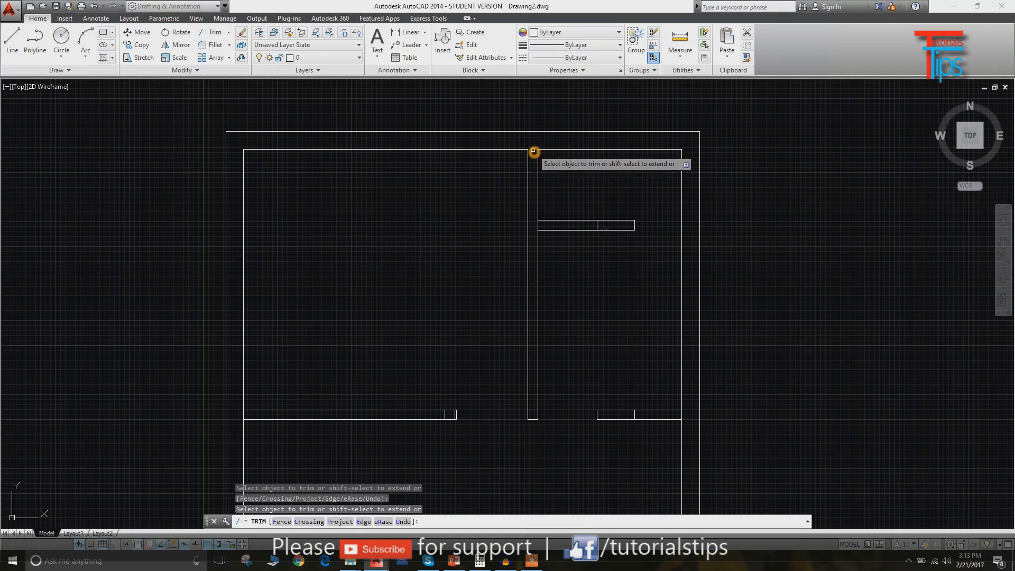
click(682, 414)
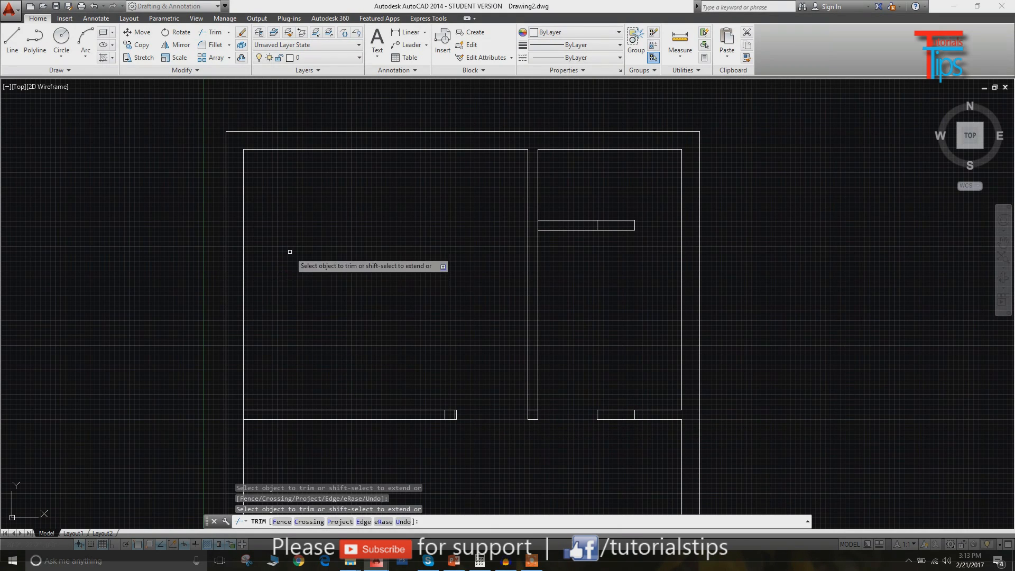
middle_drag(301, 385, 342, 270)
key(Escape)
key(Escape)
key(Escape)
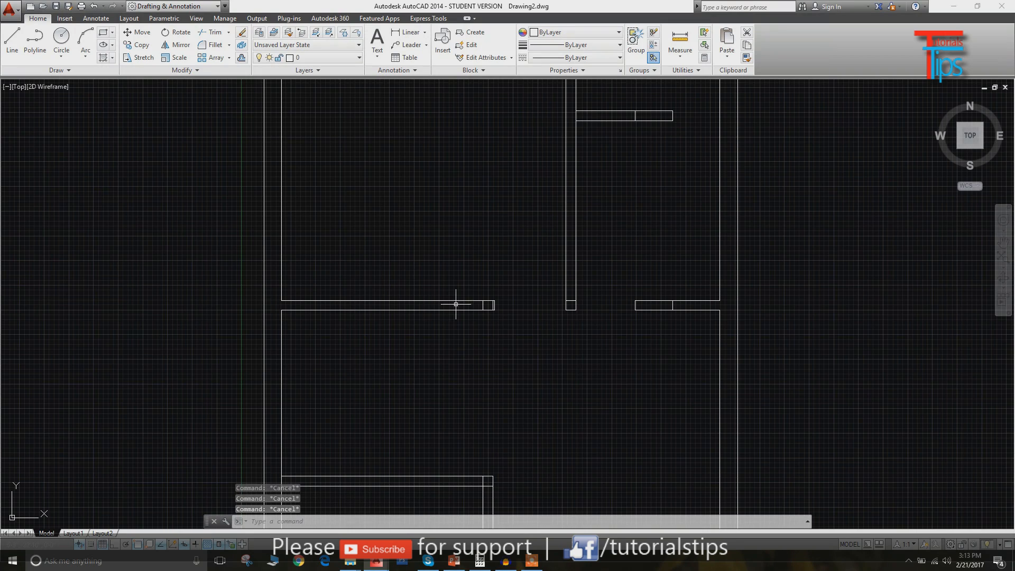
- Delete the leftover marker lines across both parts of the main horizontal partition and the extra line at the vertical partition's lower end
click(485, 308)
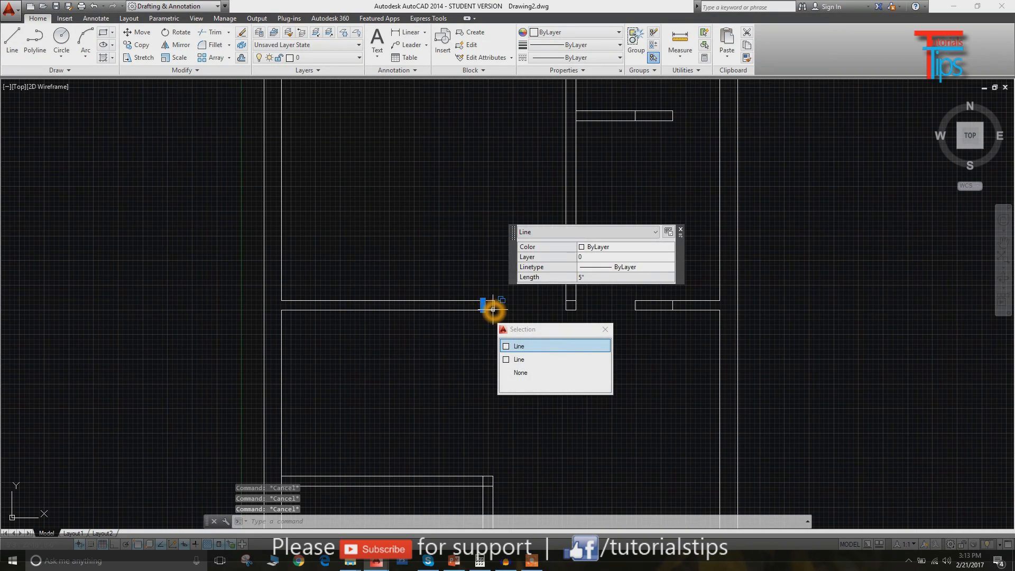
key(Delete)
key(Delete)
click(670, 308)
click(674, 307)
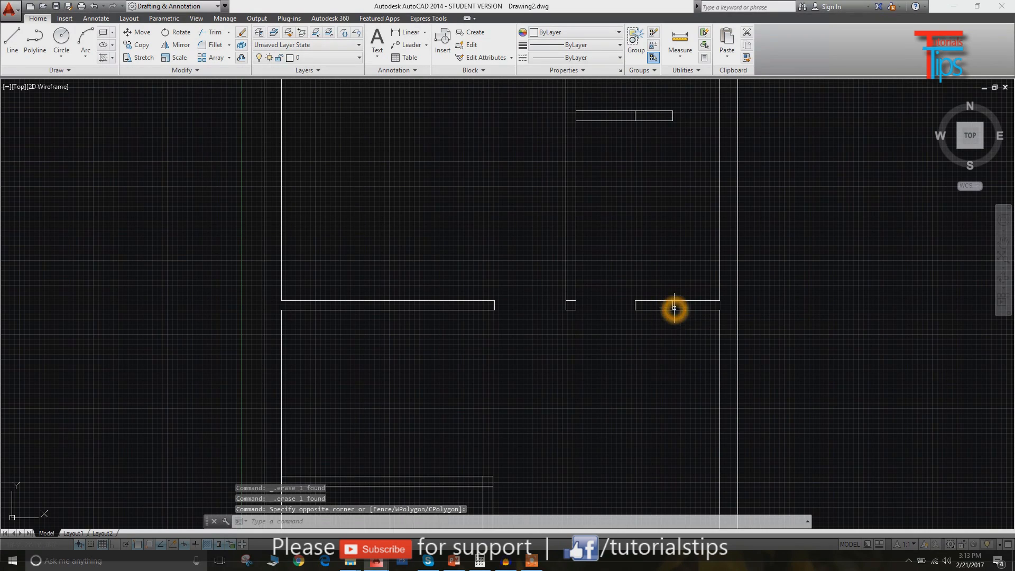
click(570, 299)
key(Delete)
- Delete the leftover marker line crossing the short partition in the upper-right room
scroll(602, 226, down, 2)
middle_drag(599, 234, 577, 332)
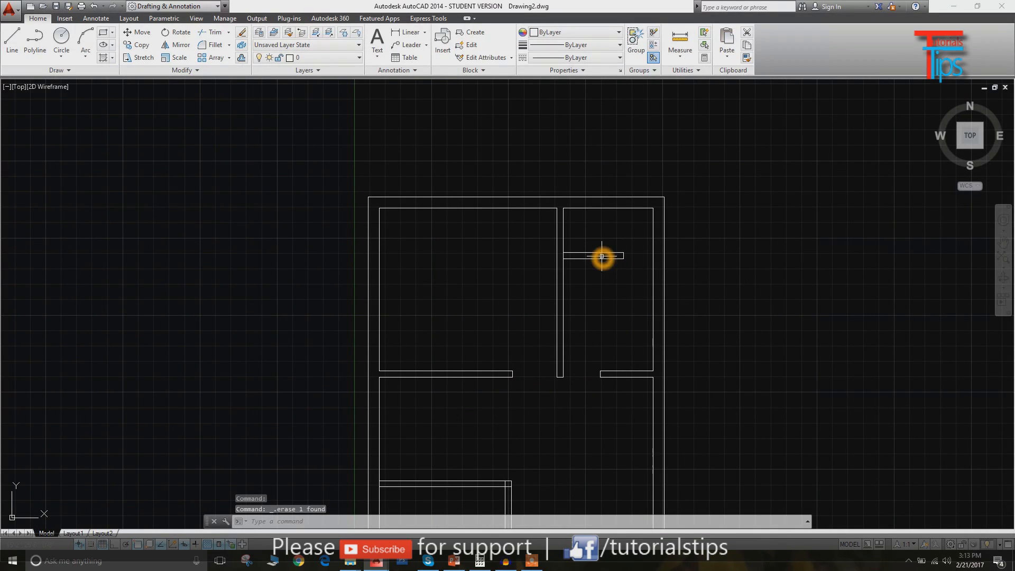
click(602, 256)
click(583, 258)
key(Delete)
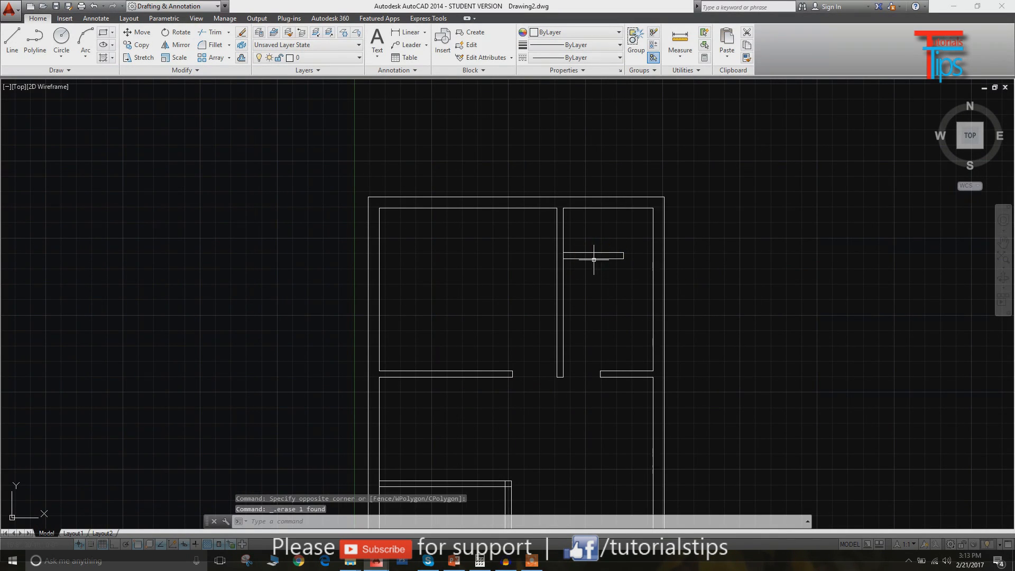
- Trim the inner wall line where the lower vertical partition meets the bottom wall and the lower horizontal partition meets the left wall
middle_drag(556, 324, 605, 117)
text(tr)
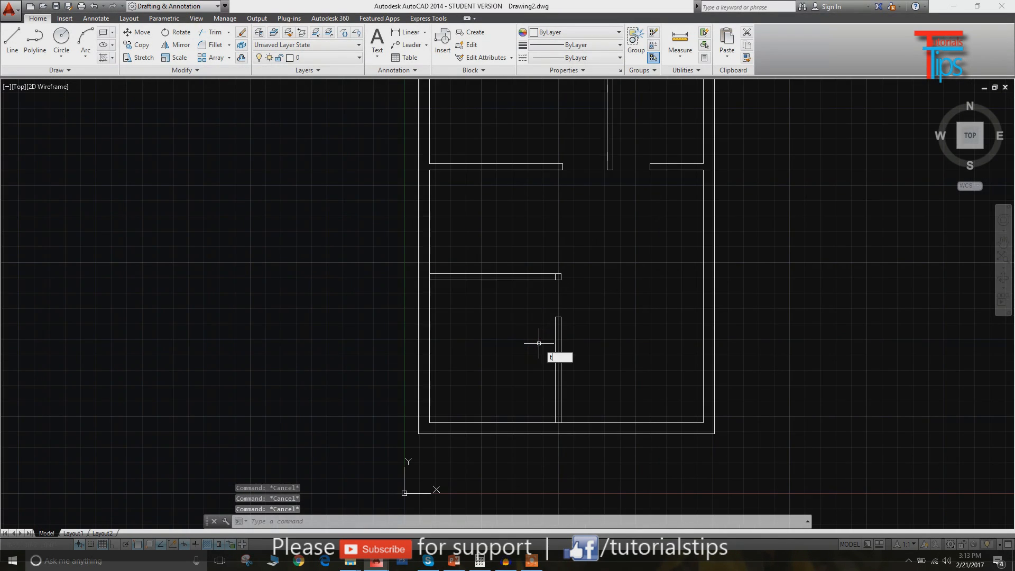
key(Return)
right_click(534, 341)
click(557, 422)
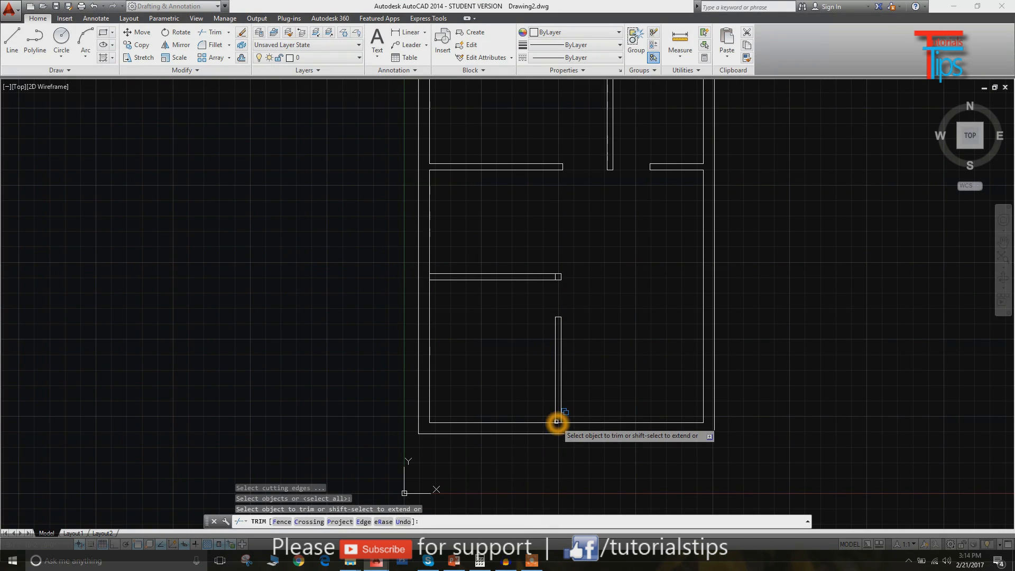
click(428, 278)
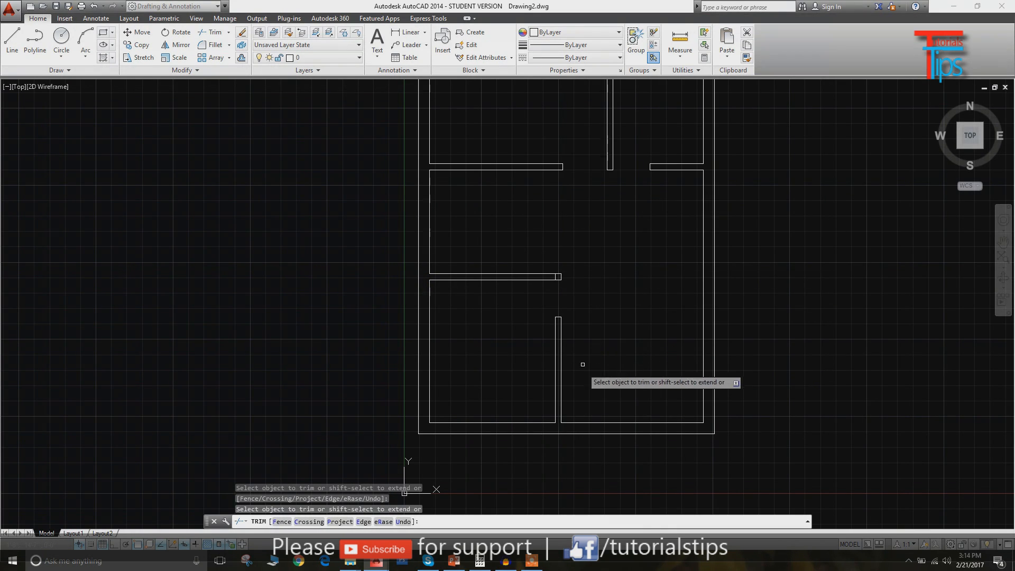
key(Escape)
mouse_move(612, 277)
middle_down()
mouse_move(616, 353)
mouse_move(593, 290)
middle_up()
middle_drag(594, 331, 575, 266)
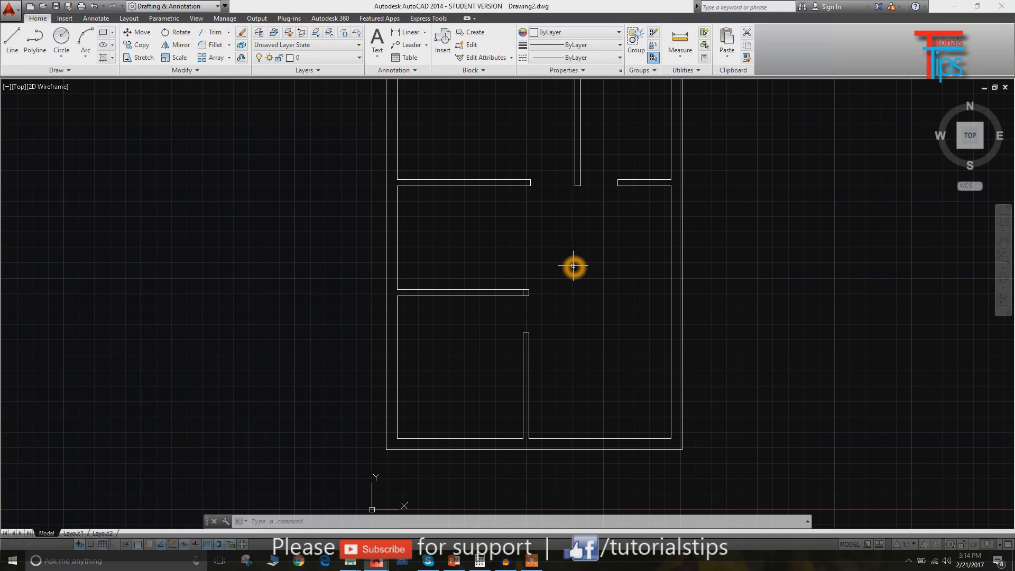
key(Escape)
key(Escape)
key(Escape)
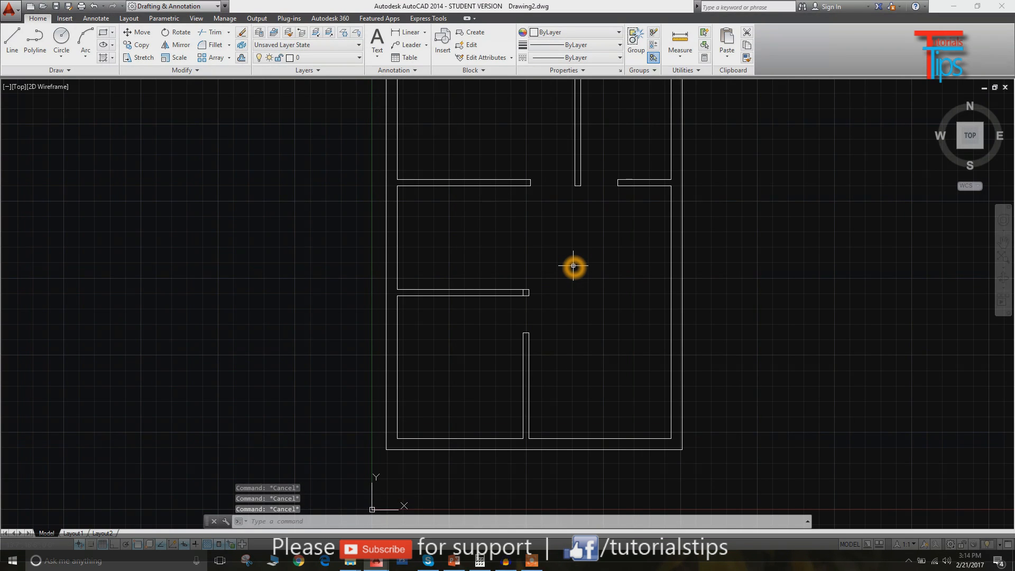
scroll(574, 266, down, 2)
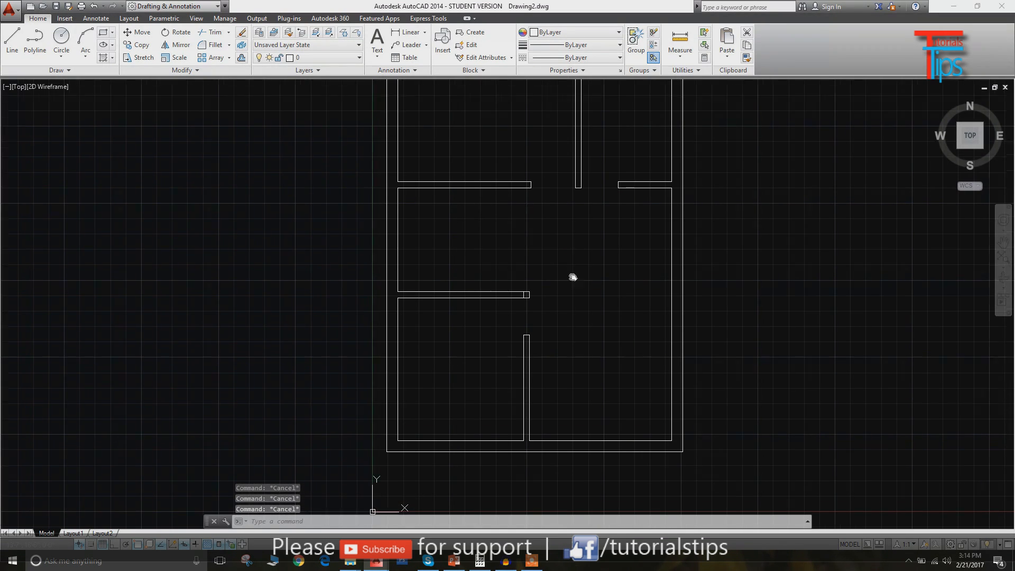
middle_drag(571, 276, 577, 313)
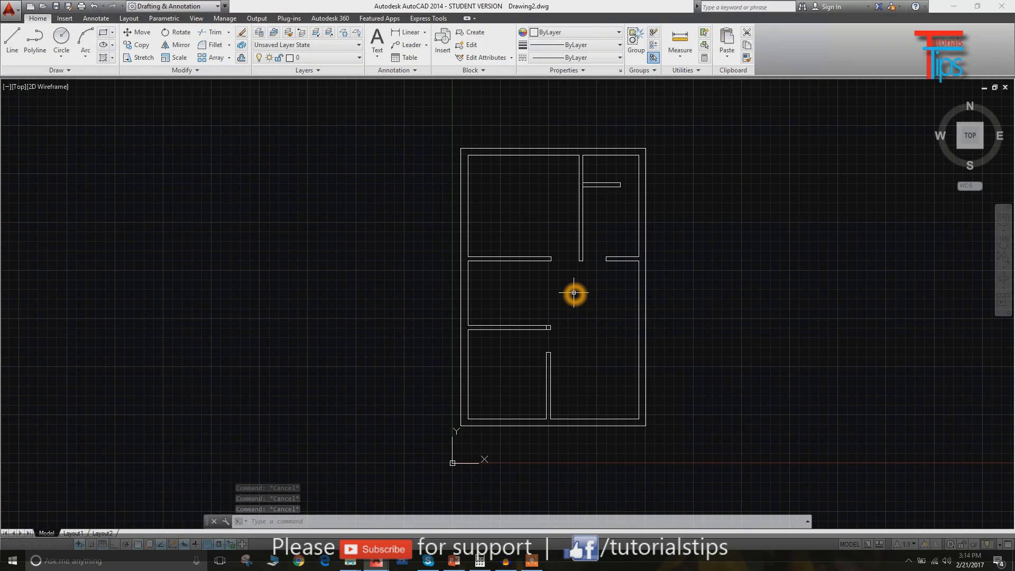
key(Escape)
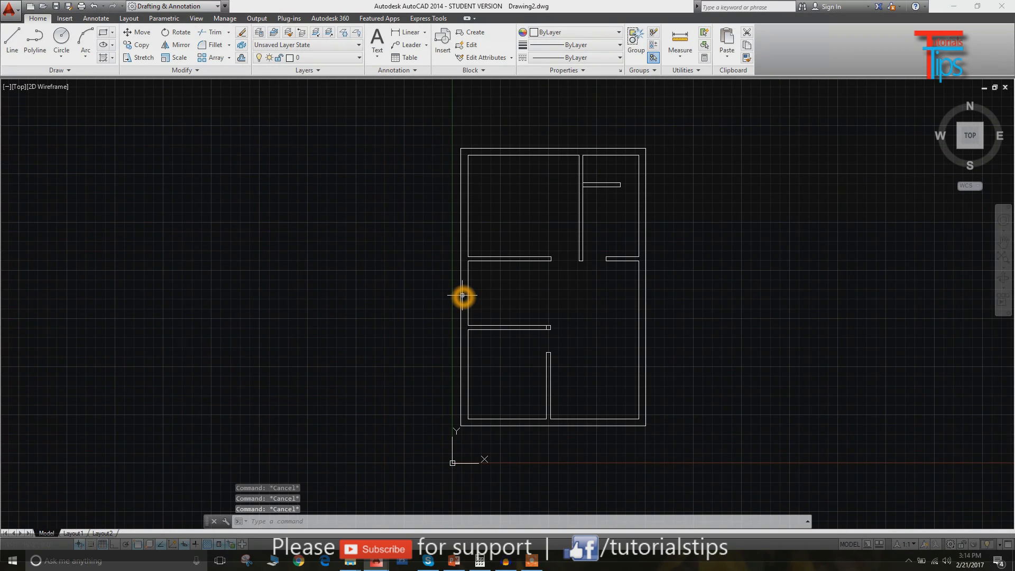
text(l)
key(Return)
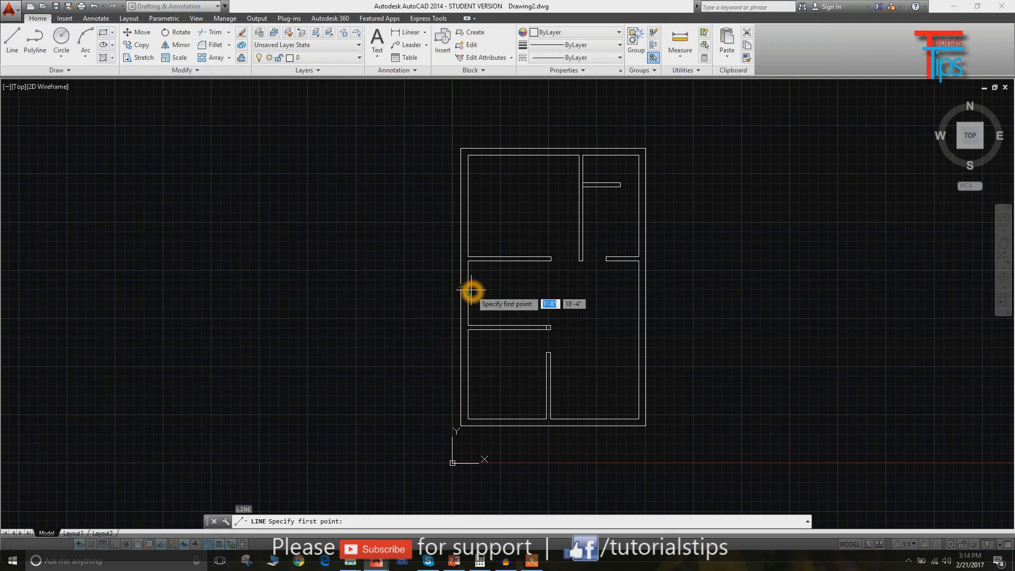
key(Escape)
key(Escape)
key(Escape)
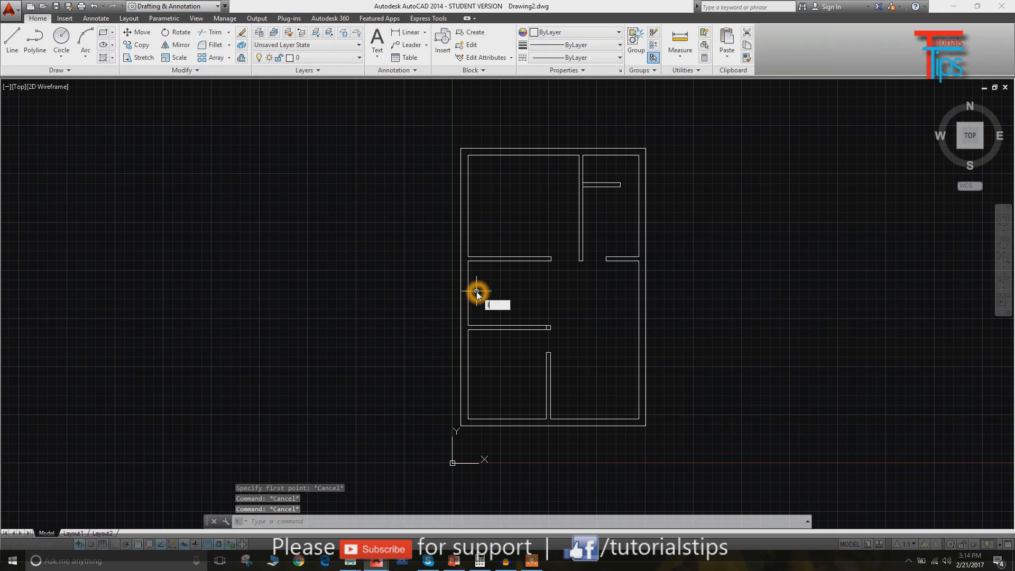
- Draw a horizontal line rightward from the midpoint of the inner left wall line between the two horizontal partitions
key(Return)
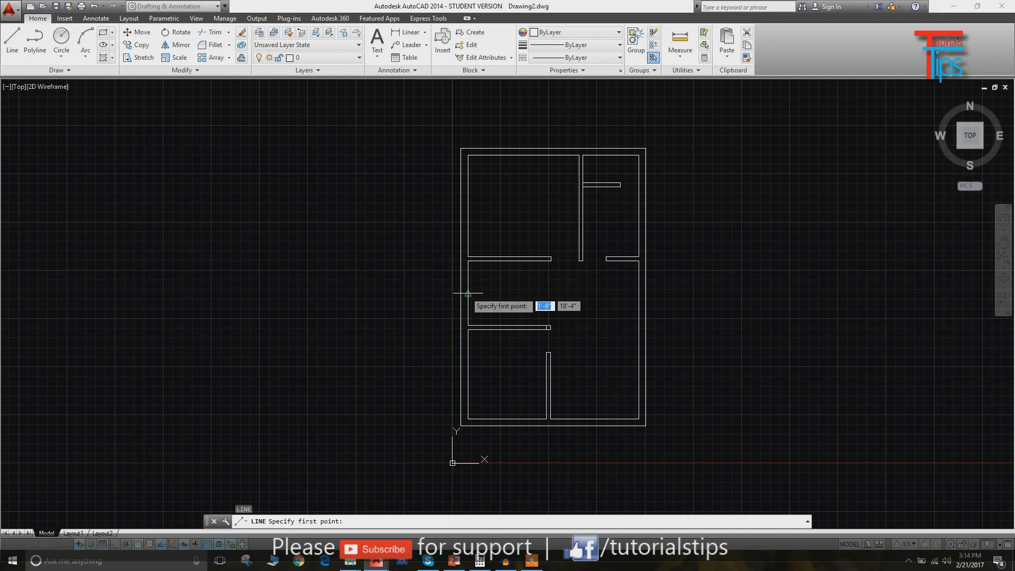
click(469, 294)
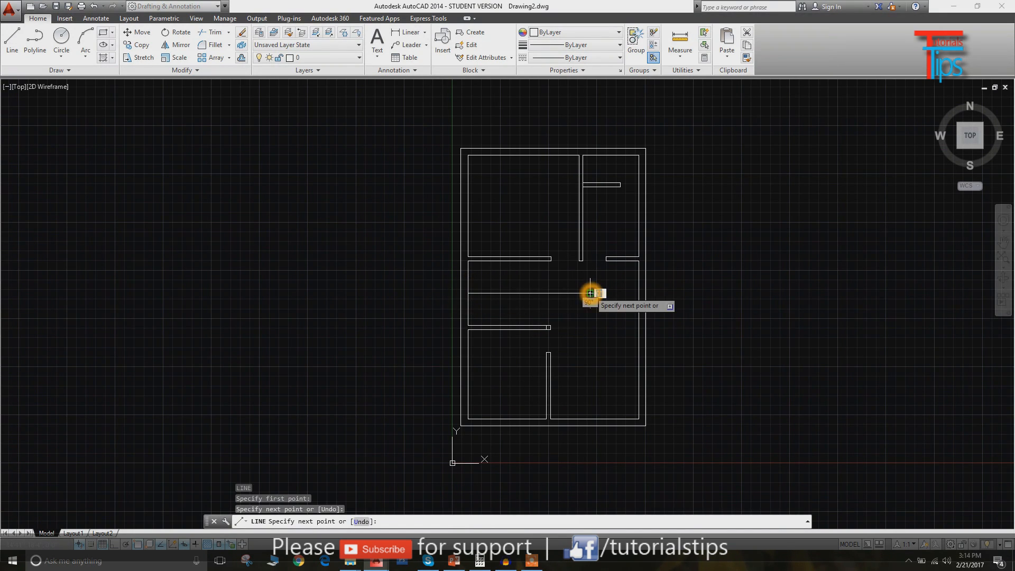
click(591, 293)
key(Escape)
key(Escape)
key(Escape)
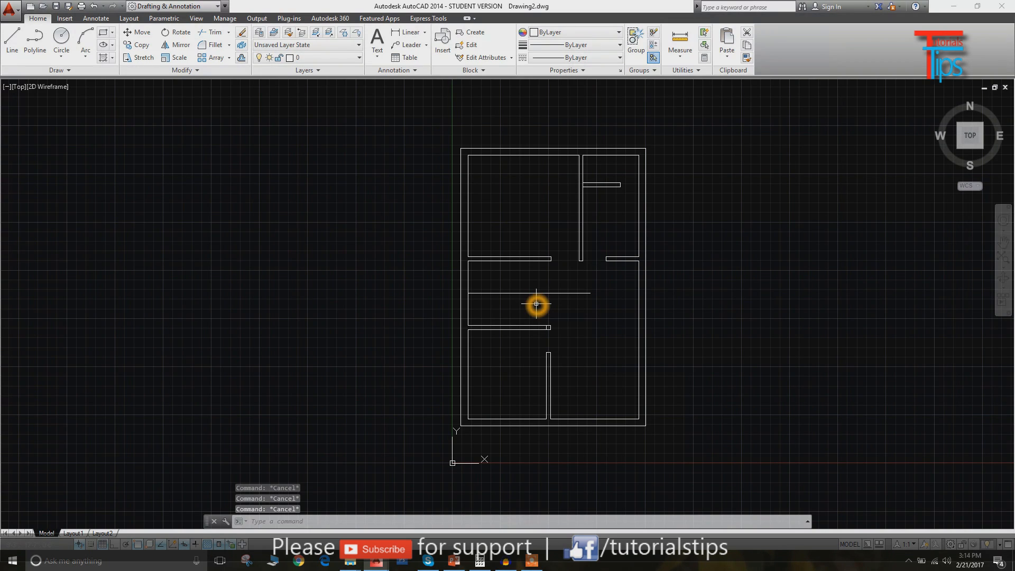
- Offset the inner left wall line between the two horizontal partitions 3' to the right
text(o)
key(Return)
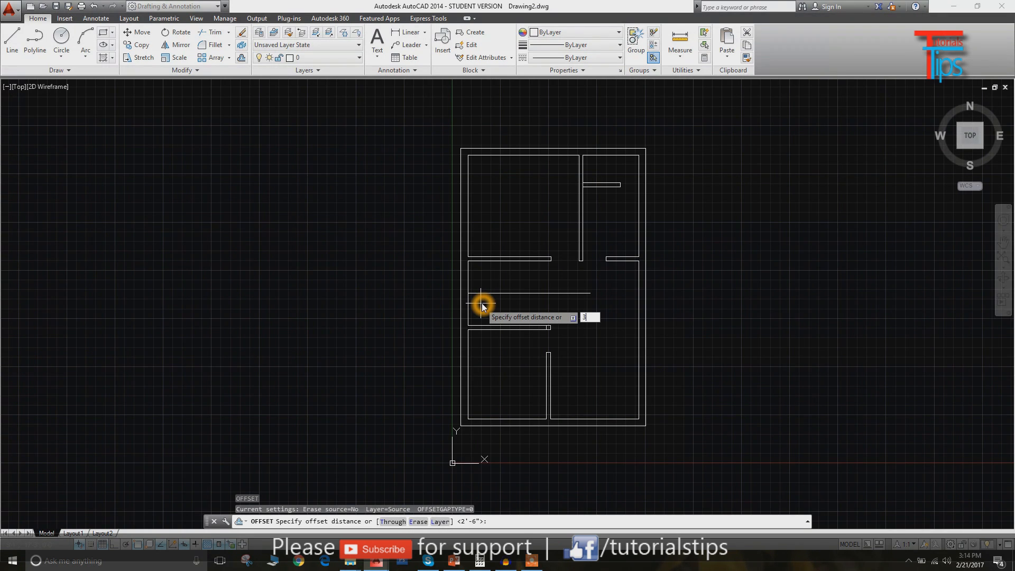
key(Return)
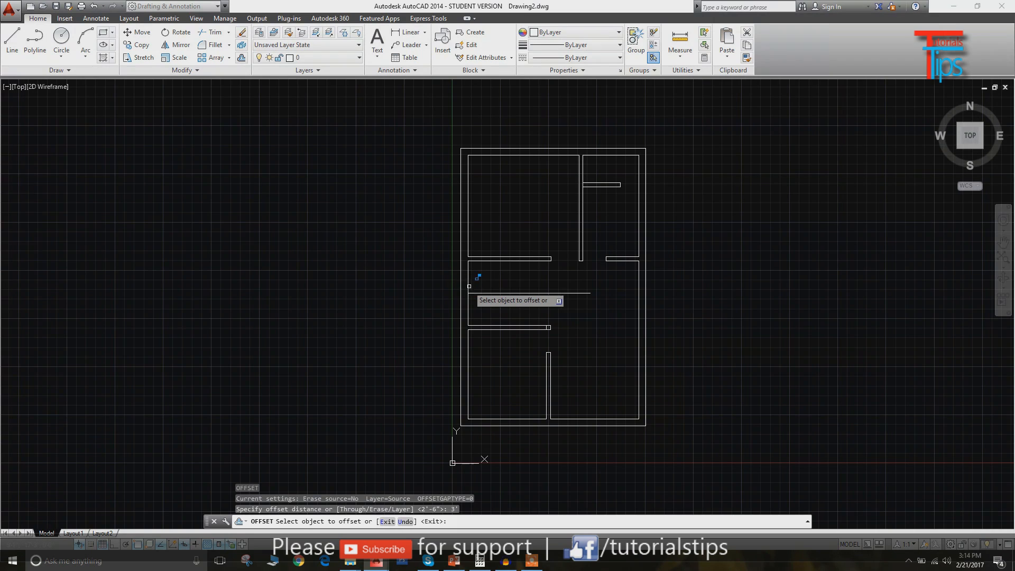
click(471, 286)
click(501, 284)
click(473, 281)
click(470, 281)
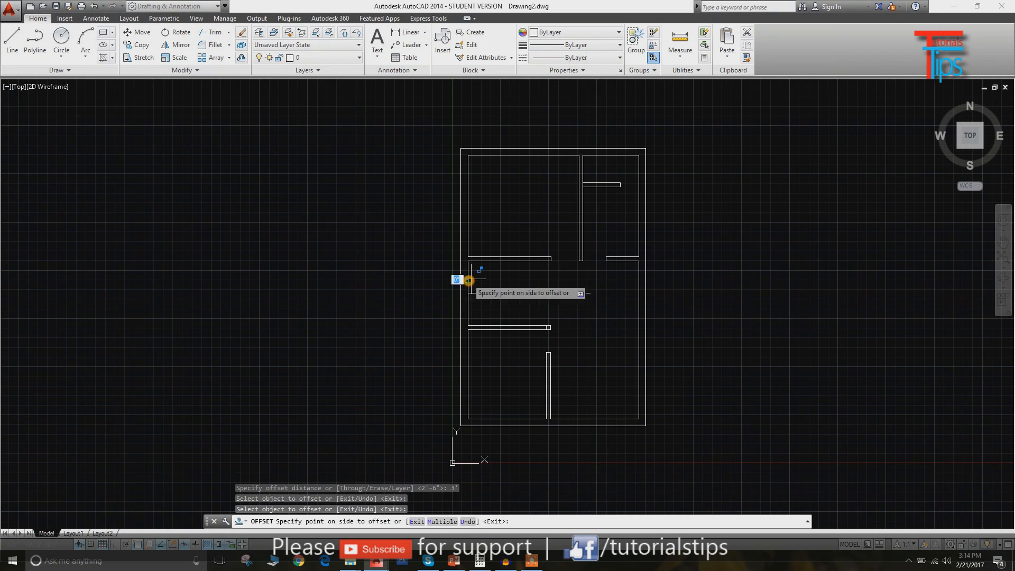
click(510, 284)
key(Escape)
key(Escape)
key(Escape)
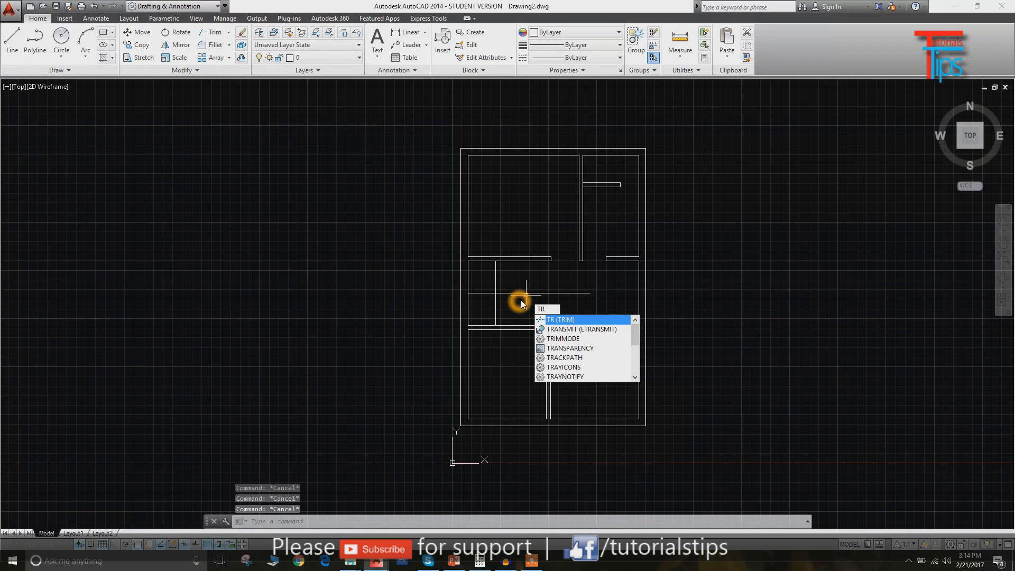
key(Return)
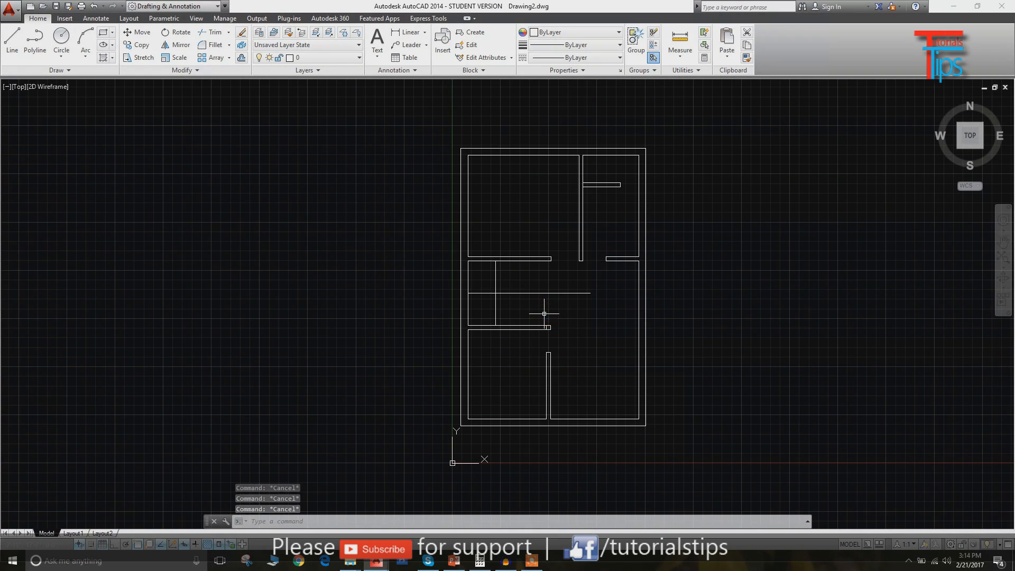
- Offset the horizontal line in the middle-left space 3" to both sides
text(o)
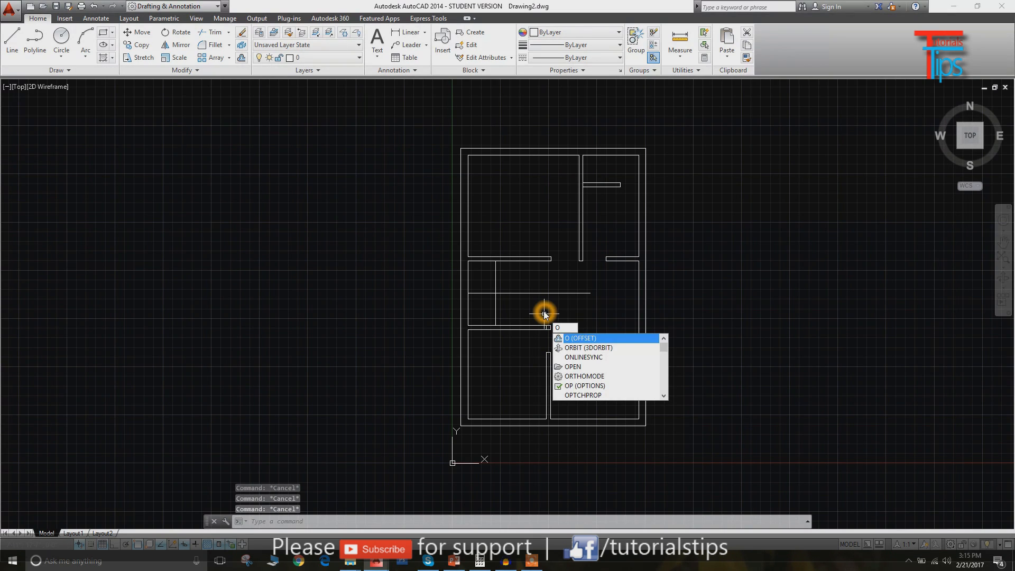
key(Return)
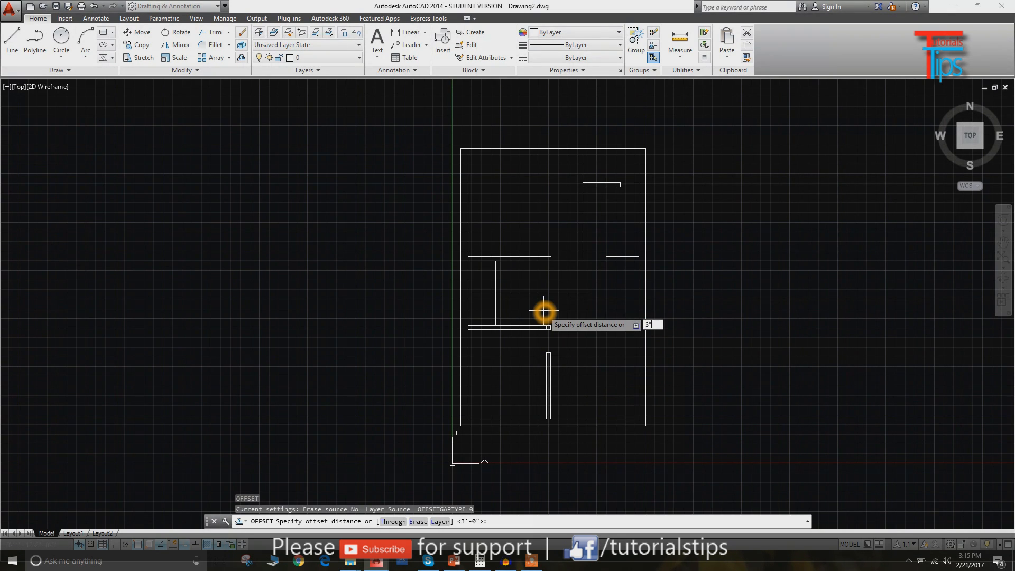
key(Return)
click(545, 292)
click(546, 286)
click(538, 294)
click(533, 317)
key(Escape)
key(Escape)
key(Escape)
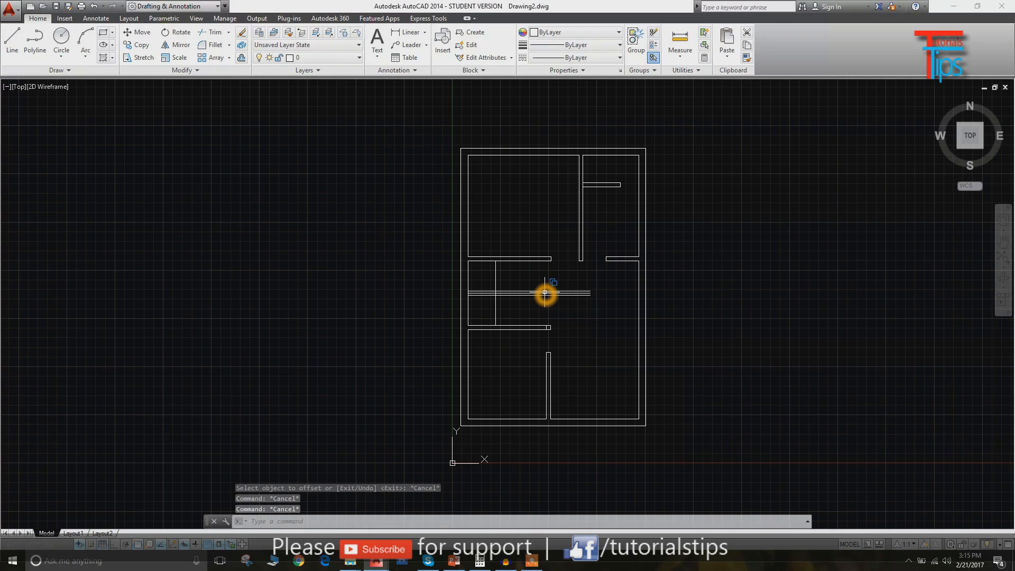
key(Escape)
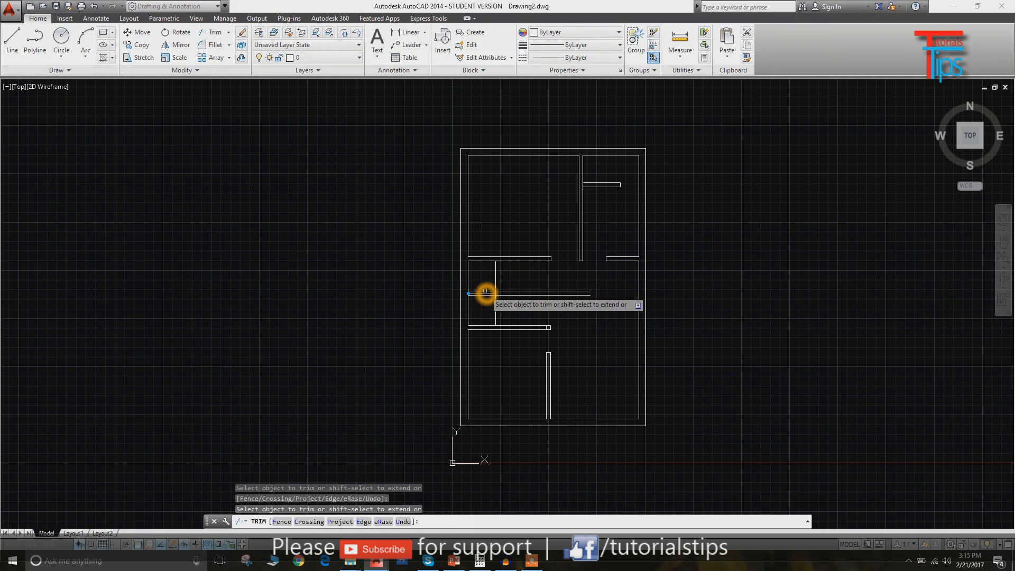
- Trim the lower offset horizontal line where it runs left of the vertical line in the middle-left space
click(481, 297)
key(Escape)
key(Escape)
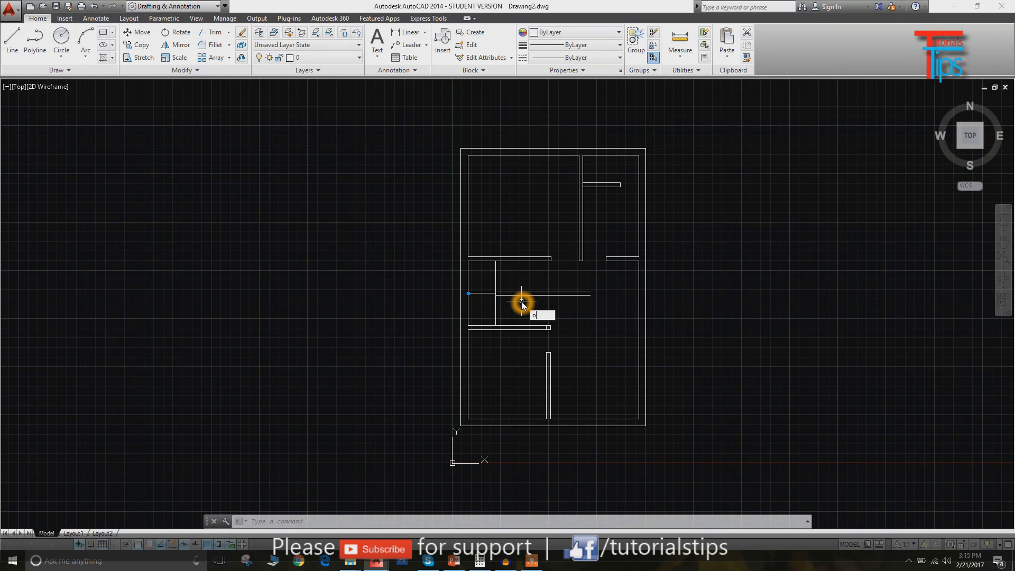
- Offset the vertical line in the middle-left space 9" to the right repeatedly to create seven more stair tread lines
text(o)
key(Return)
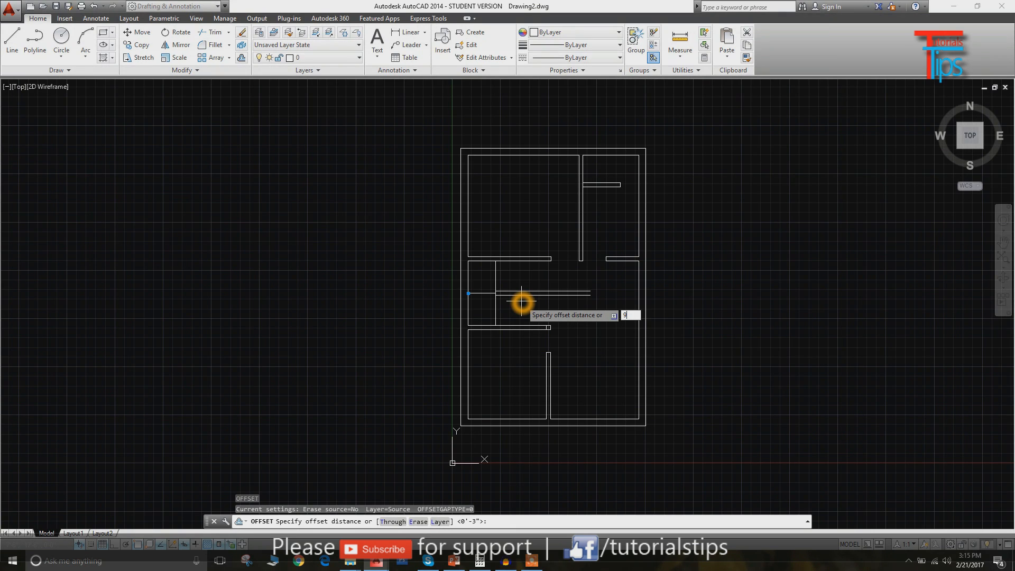
text(9")
key(Return)
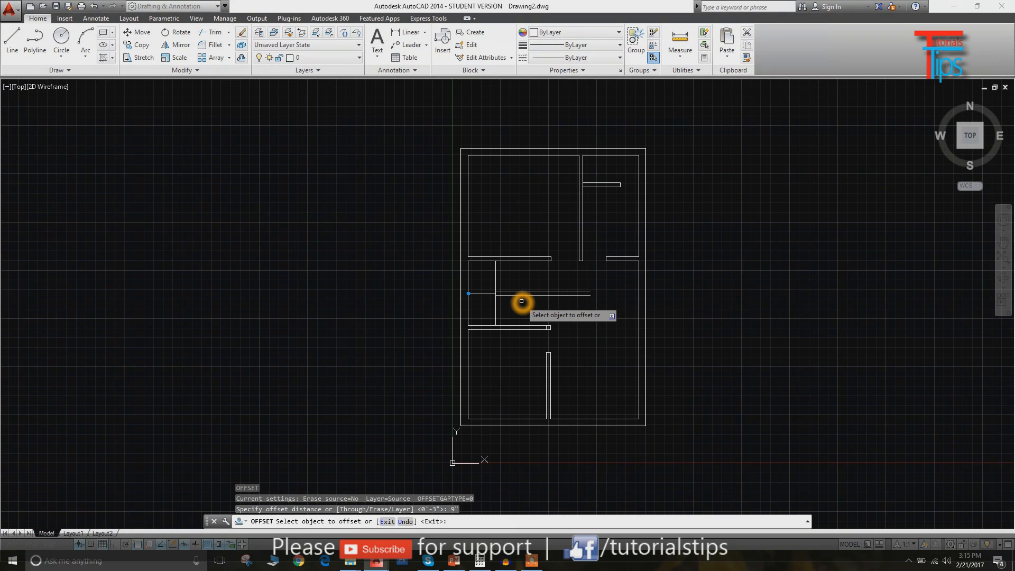
click(496, 309)
click(523, 312)
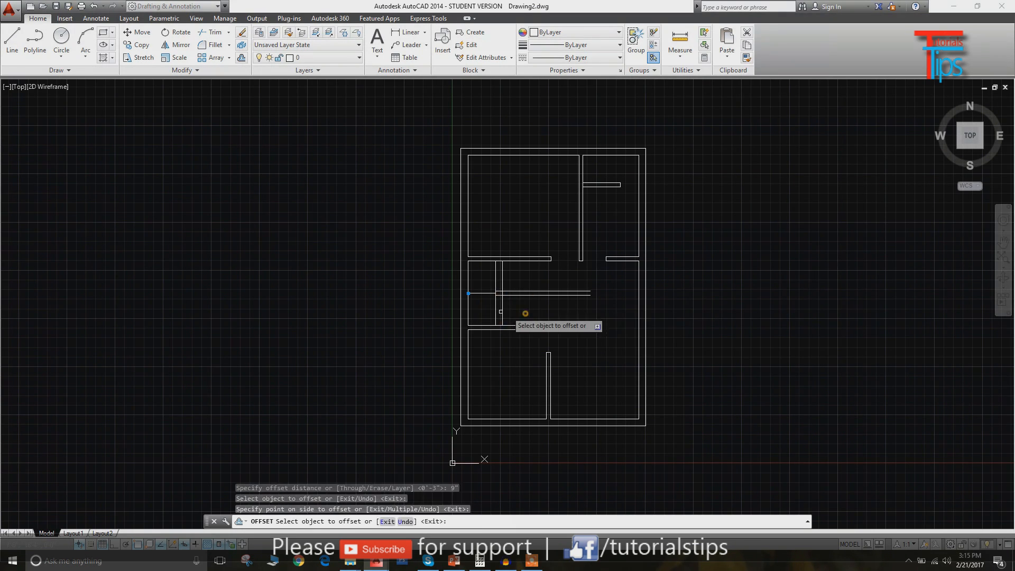
click(504, 313)
click(529, 316)
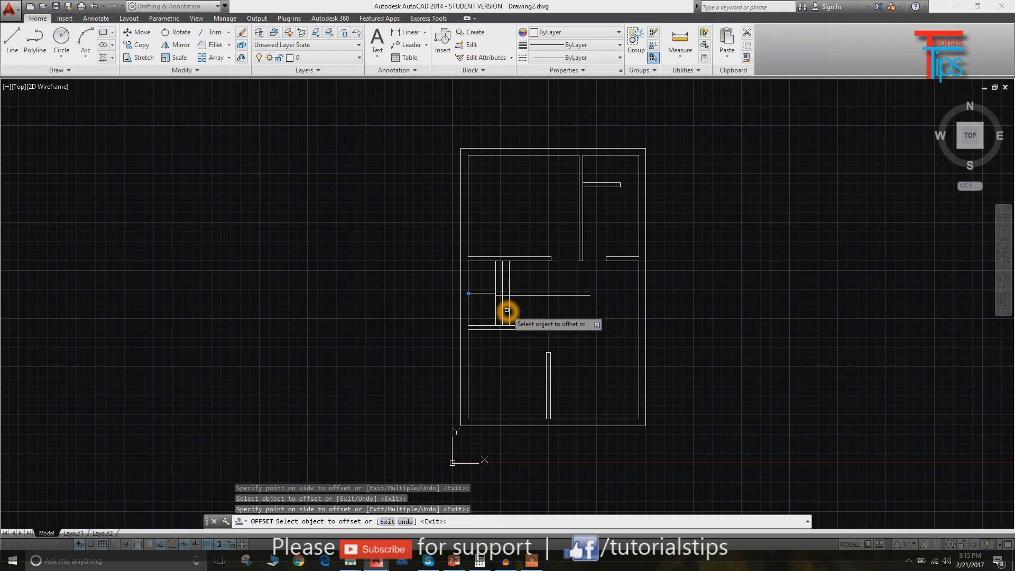
click(511, 314)
click(531, 313)
click(517, 312)
click(534, 312)
scroll(521, 311, up, 5)
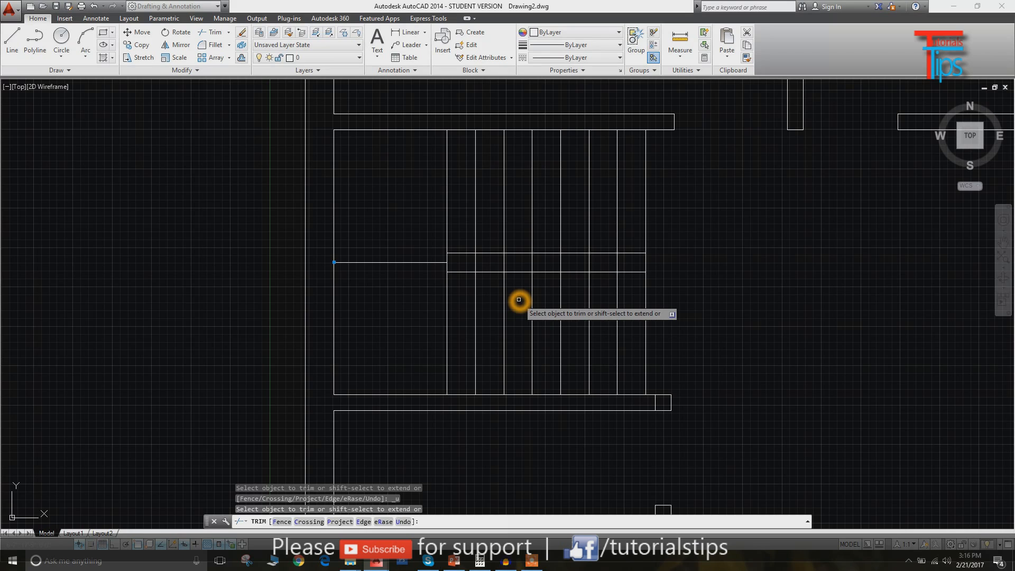
- Trim the tread lines between the two horizontal lines that separate the upper and lower stair flights
key(Escape)
text(te cor)
key(Return)
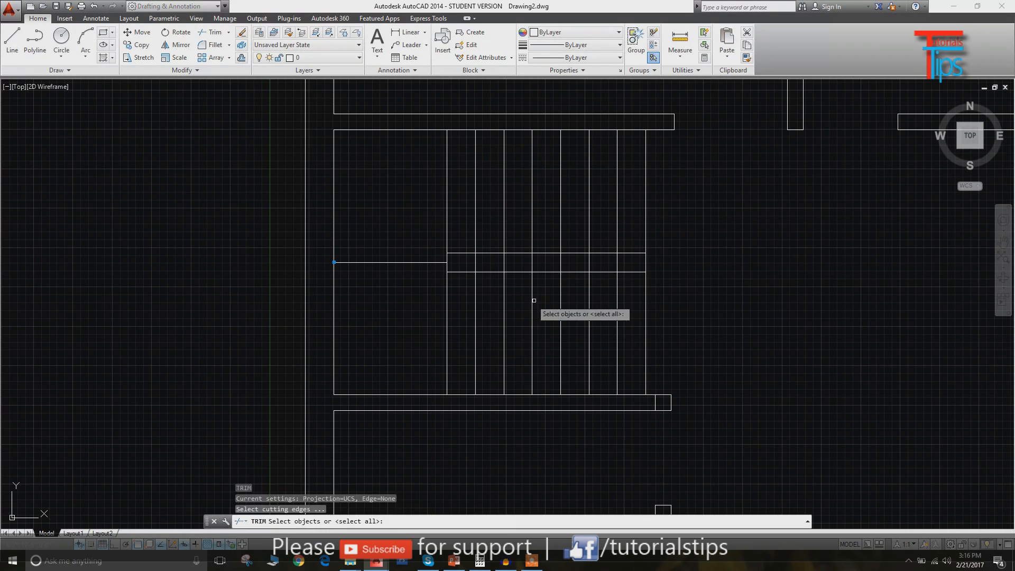
key(Return)
click(659, 260)
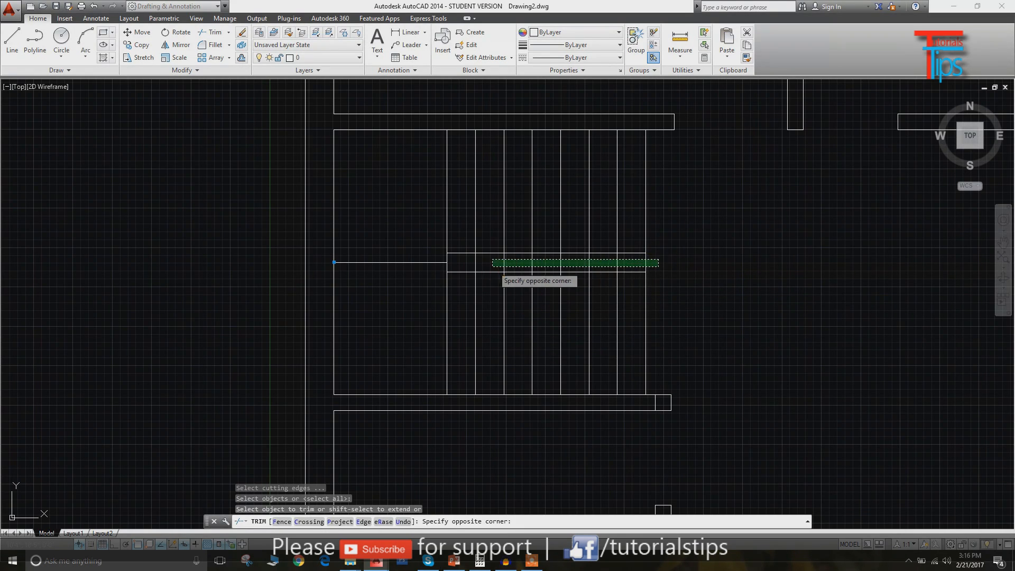
click(461, 266)
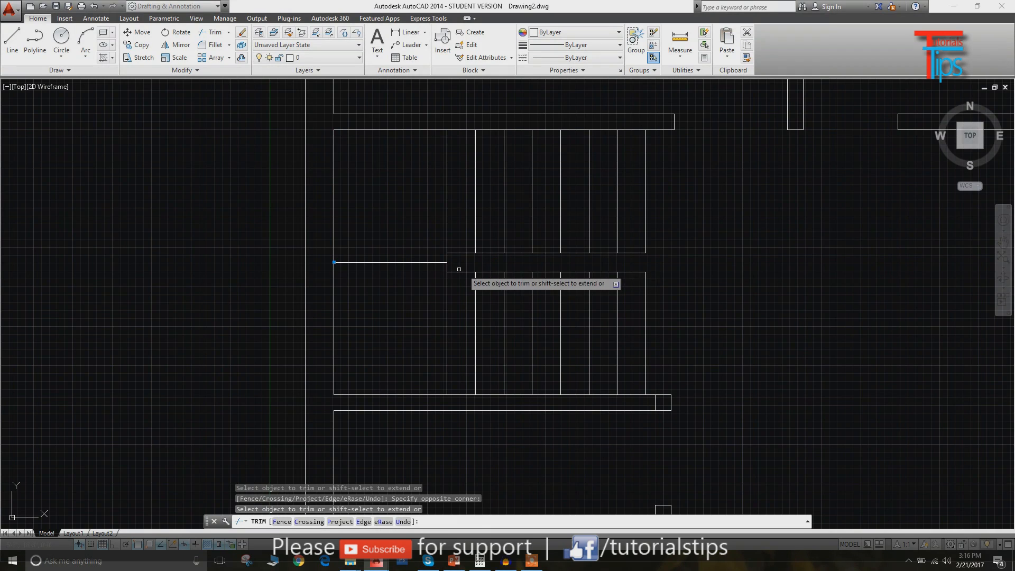
- Draw a diagonal winder line from the inner left wall line near the stair's lower-left corner to the right end of the landing's horizontal midline
key(Escape)
text(l)
key(Return)
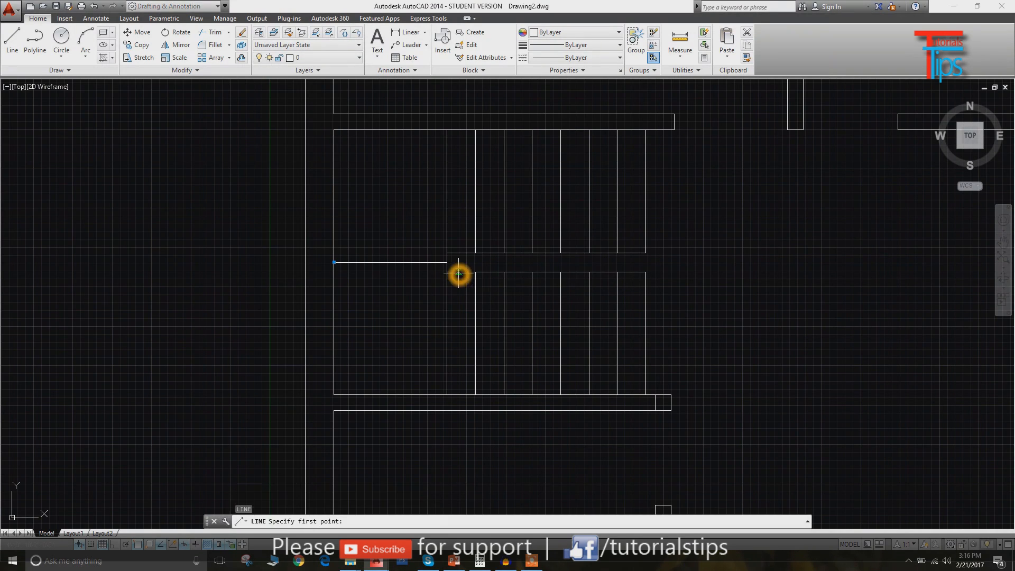
click(334, 388)
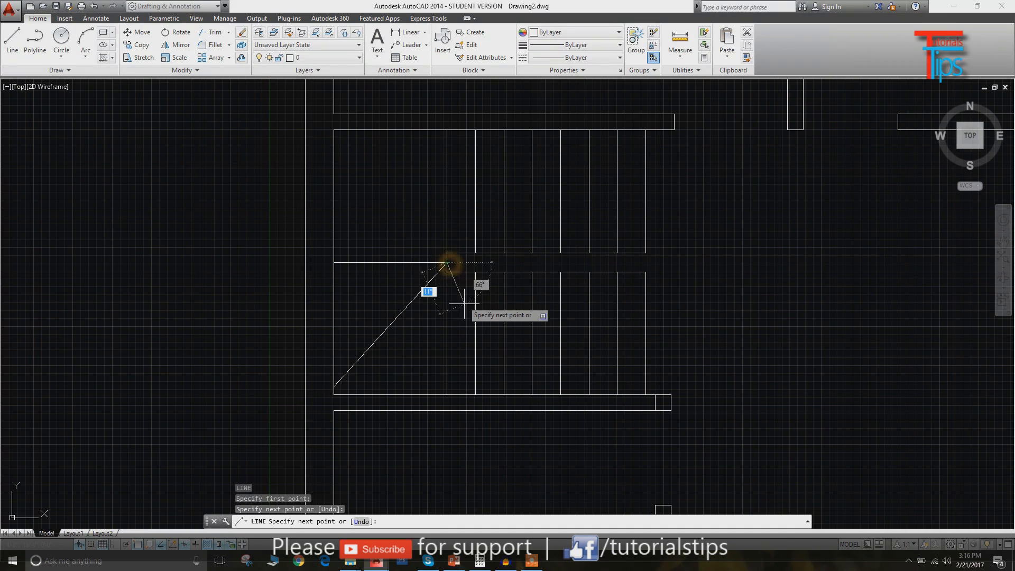
click(449, 263)
key(Escape)
key(Escape)
key(Escape)
key(Escape)
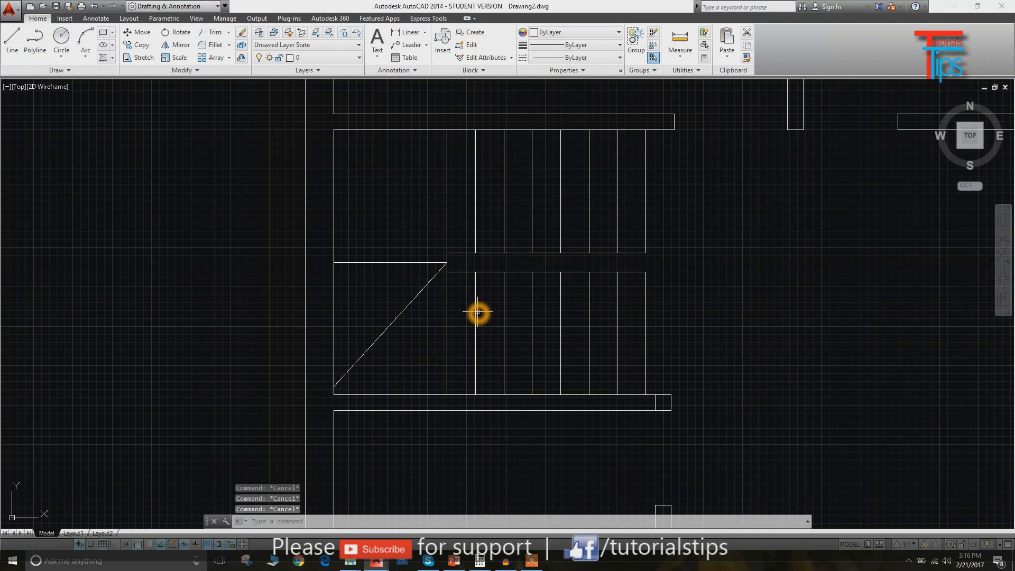
- Draw a diagonal winder line from the right end of the landing's midline to the stair's upper-left corner
key(Return)
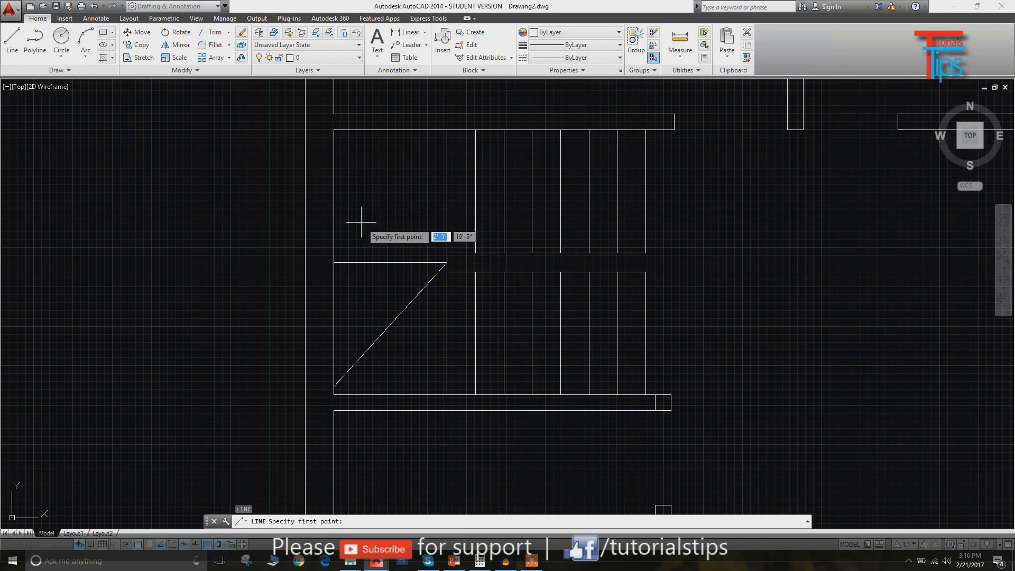
click(447, 261)
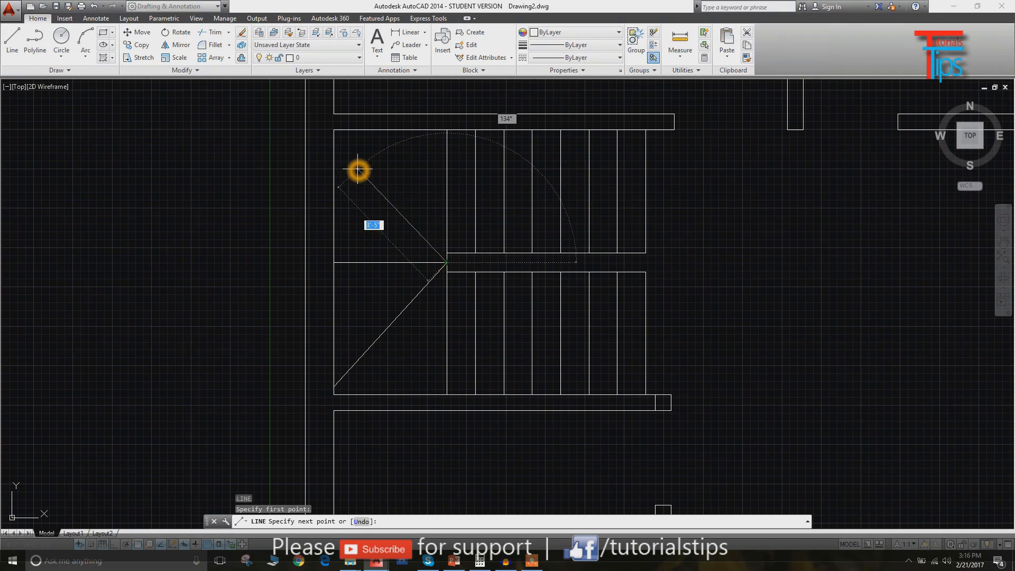
click(334, 130)
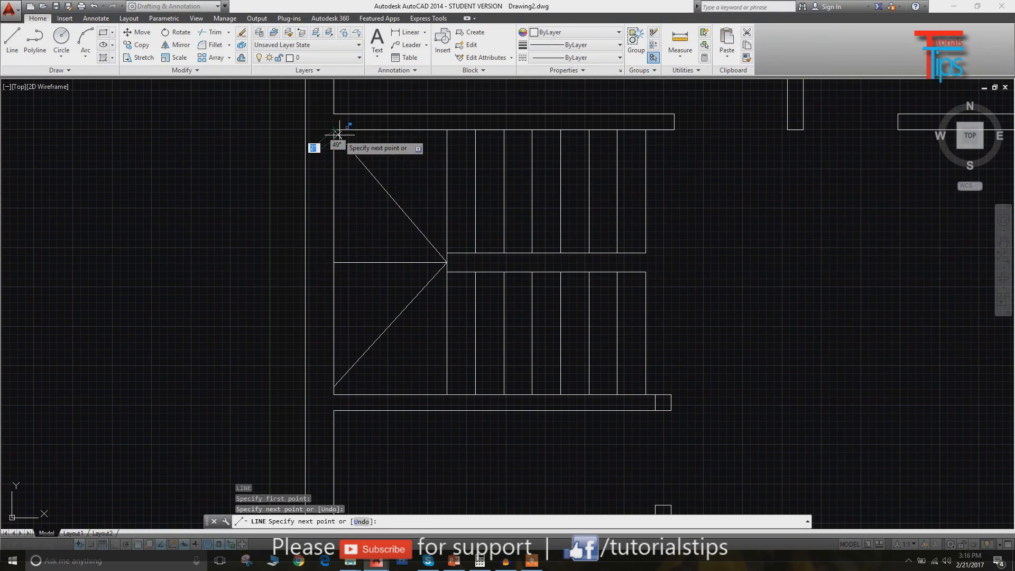
key(Escape)
key(Escape)
- Erase the four rightmost treads of the upper stair flight and draw a zigzag break line across the flight in their place
click(560, 199)
key(Delete)
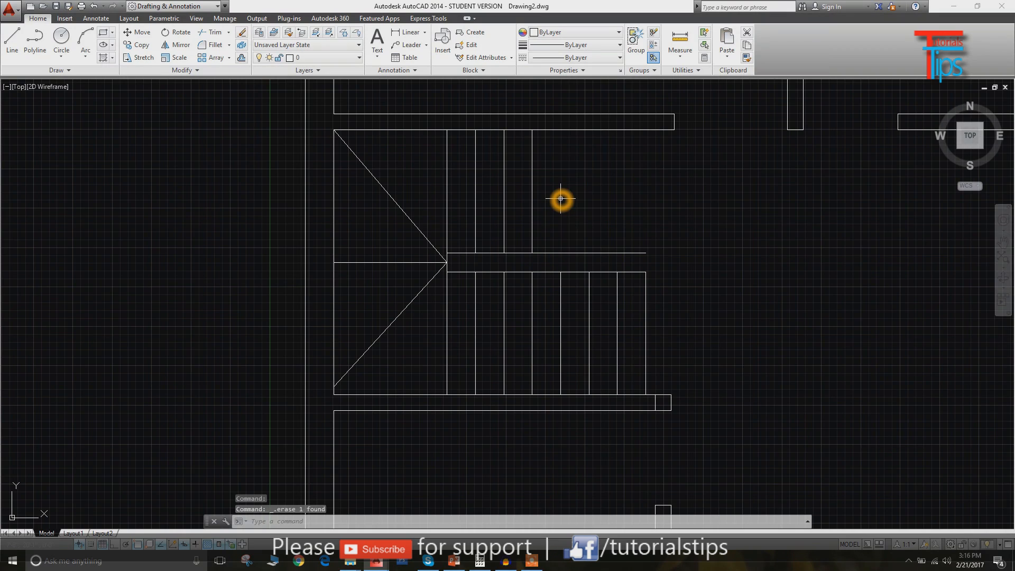
text(l)
key(Return)
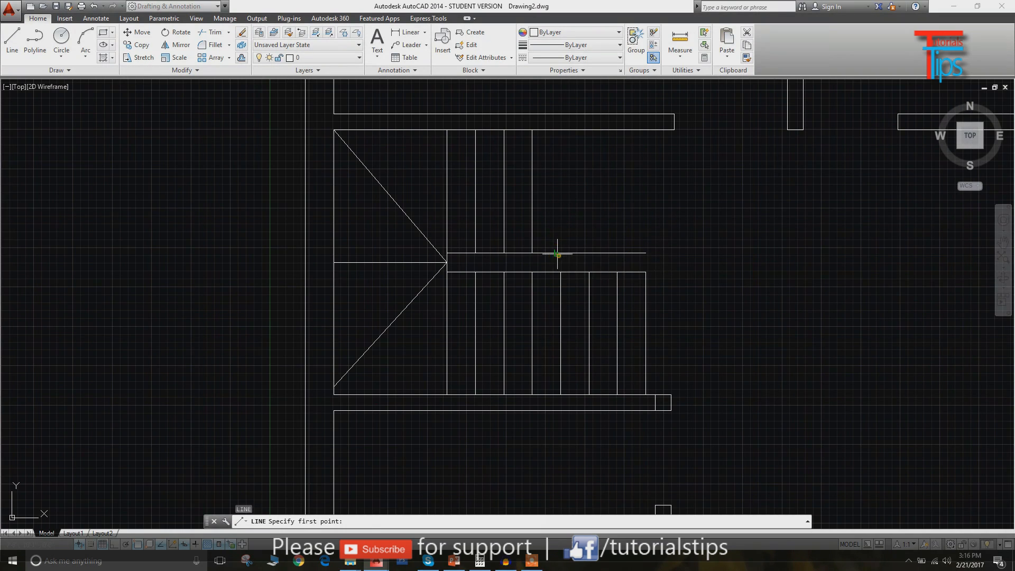
click(558, 252)
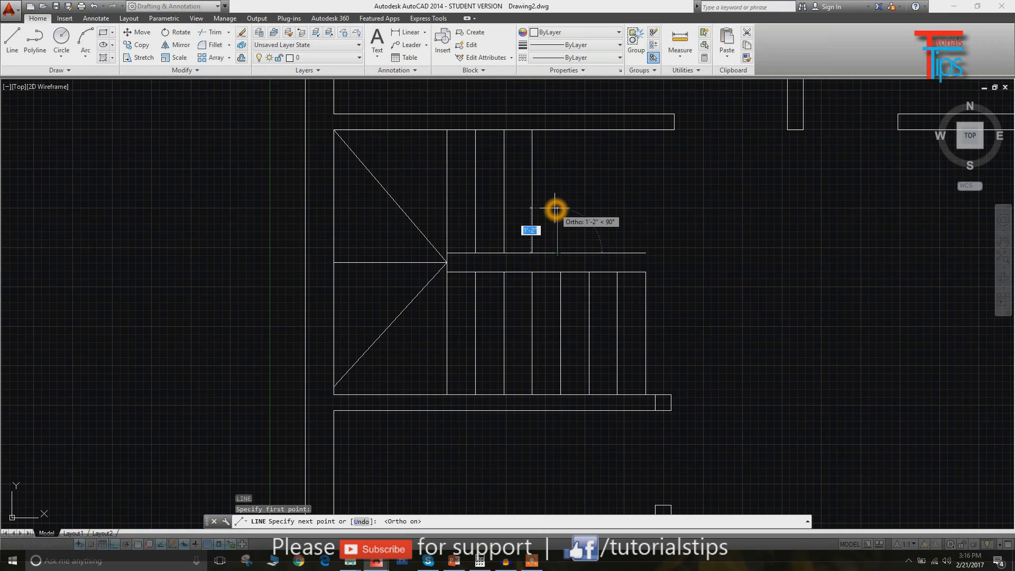
click(556, 210)
key(F8)
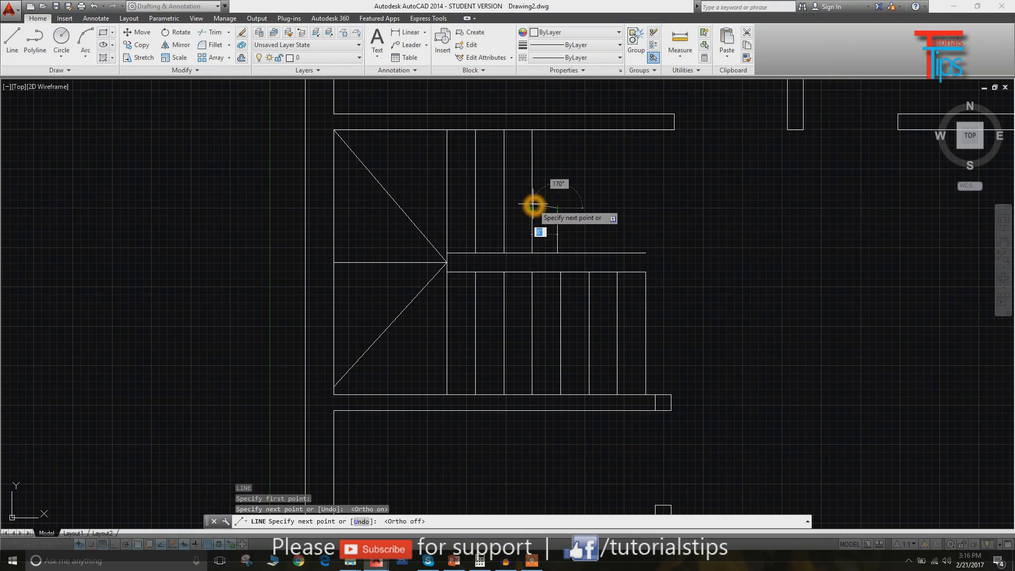
click(536, 197)
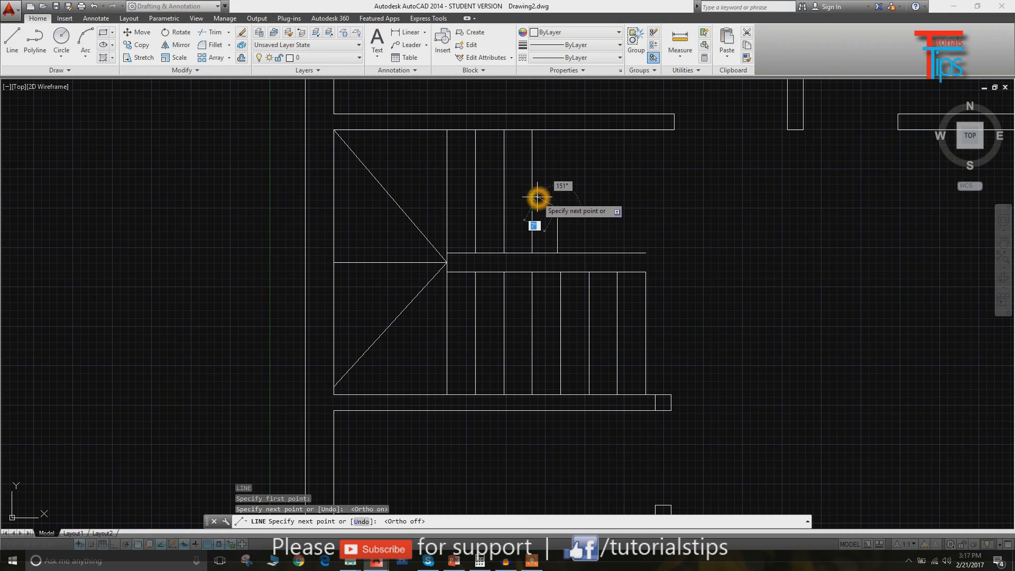
click(582, 200)
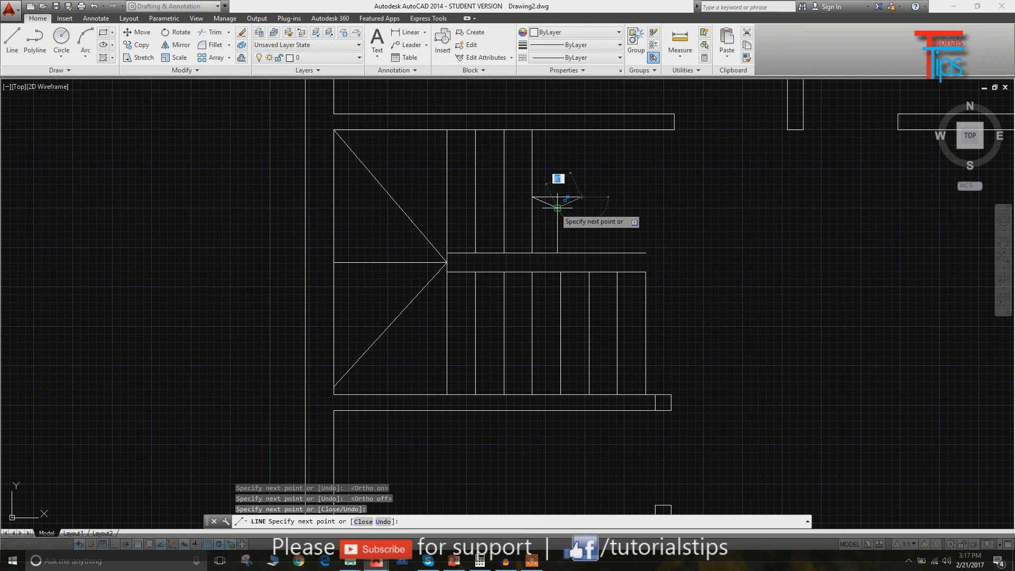
click(558, 180)
click(558, 131)
key(Escape)
key(Escape)
key(Escape)
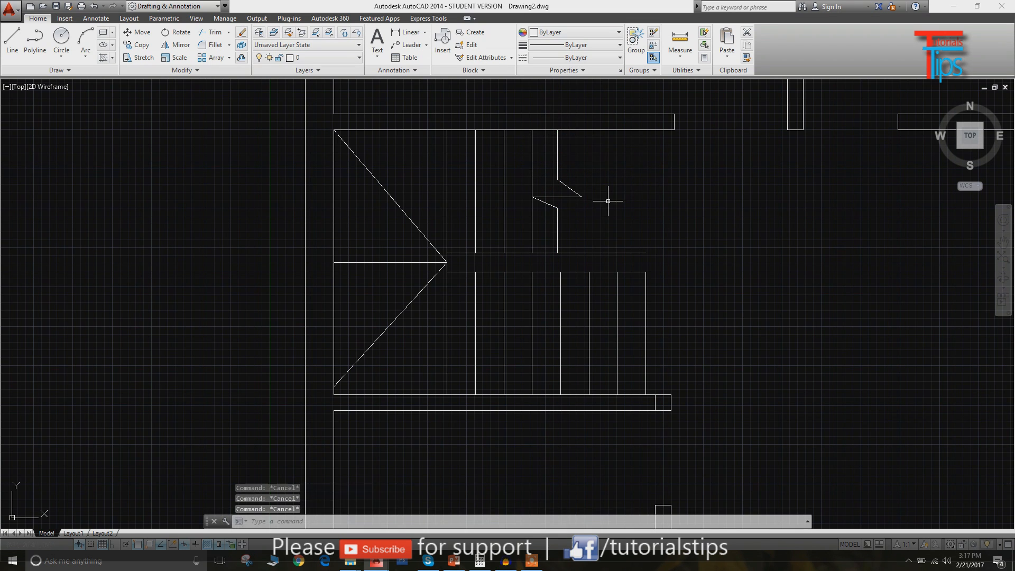
- Offset the inner left and inner bottom wall lines of the lower-left room 2'2" into the room
scroll(619, 230, down, 2)
middle_drag(651, 265, 595, 166)
scroll(595, 166, down, 2)
scroll(554, 300, up, 2)
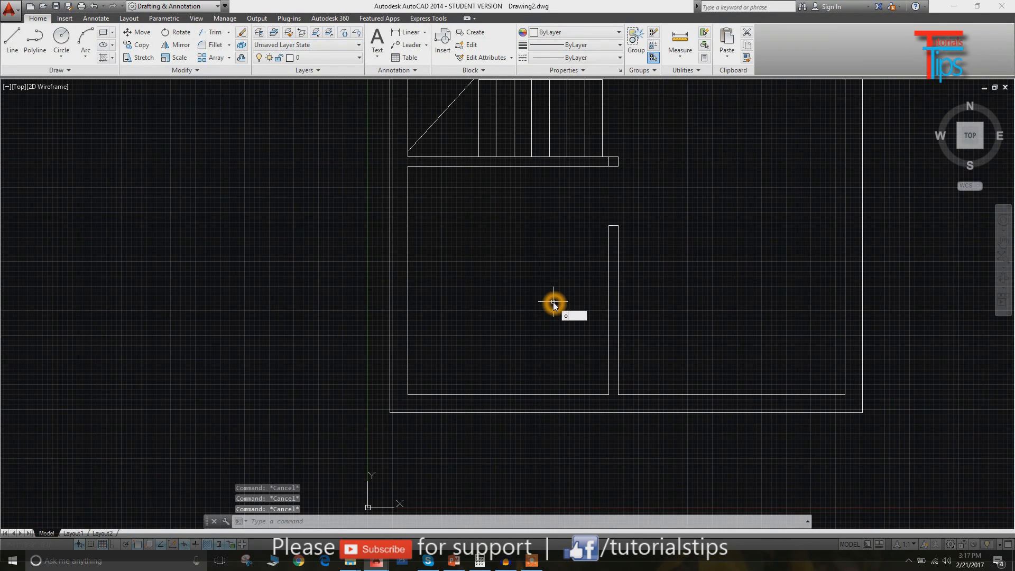
key(Return)
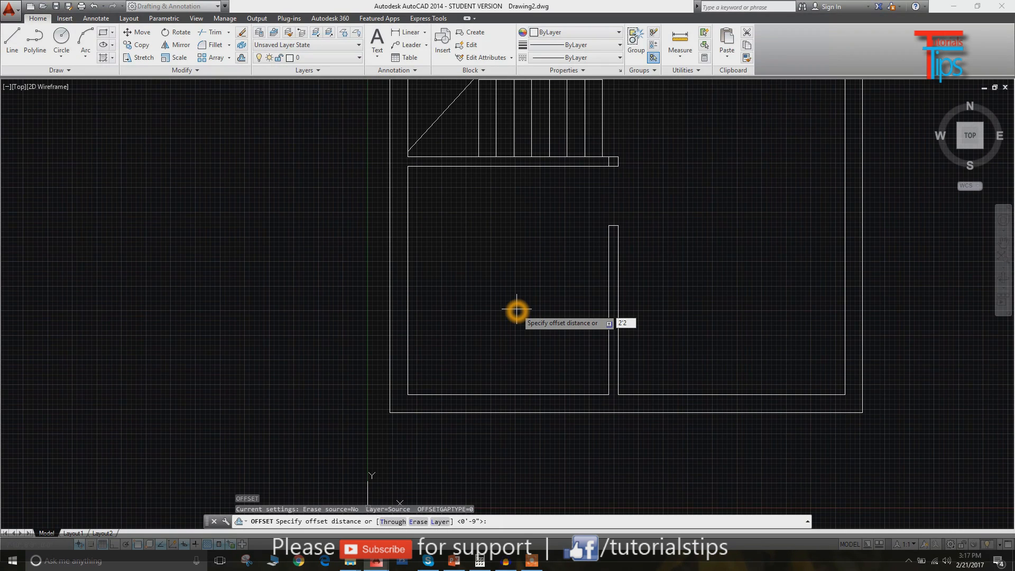
key(Return)
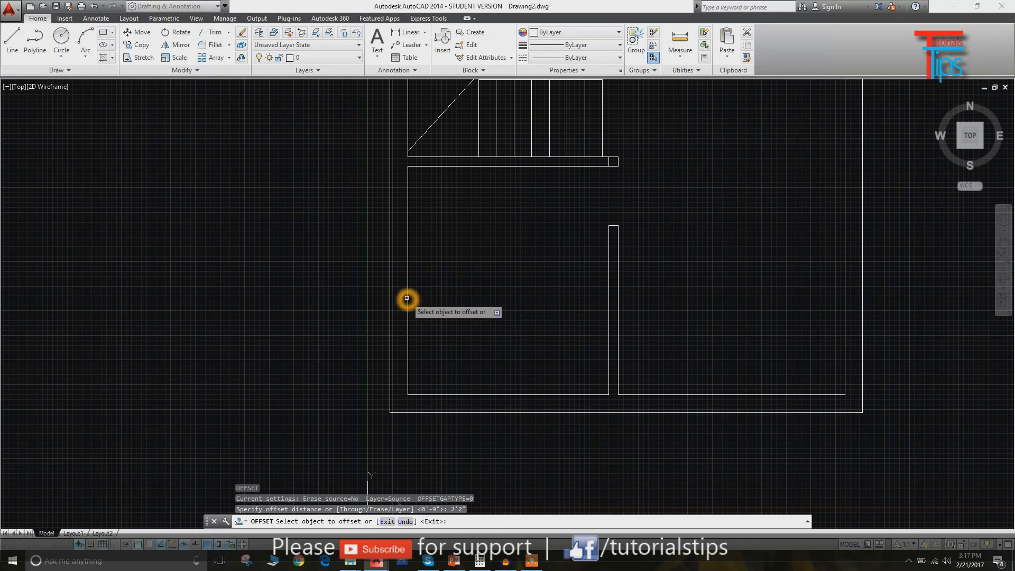
click(409, 301)
click(471, 302)
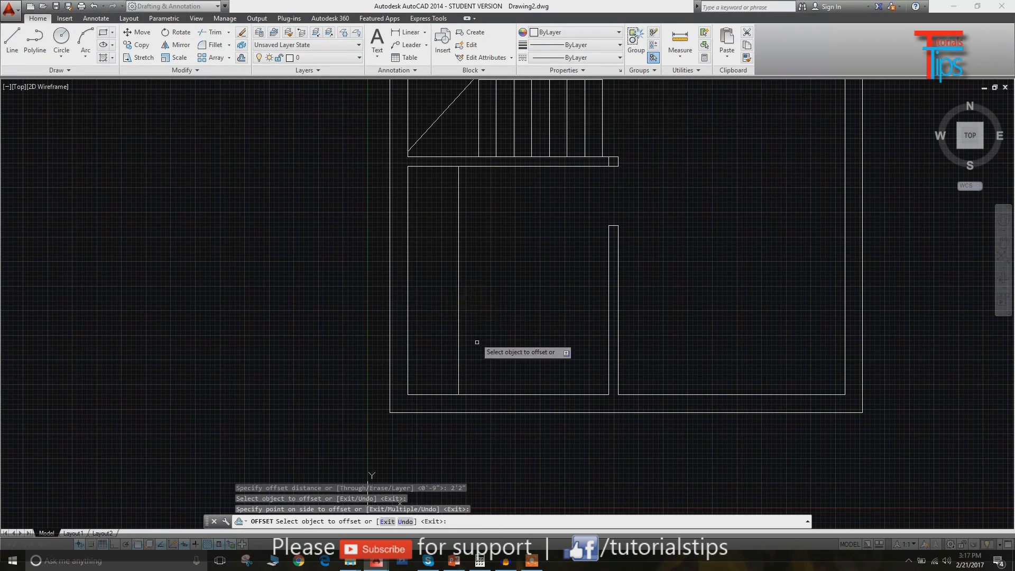
click(493, 394)
click(496, 360)
key(Escape)
key(Escape)
key(Escape)
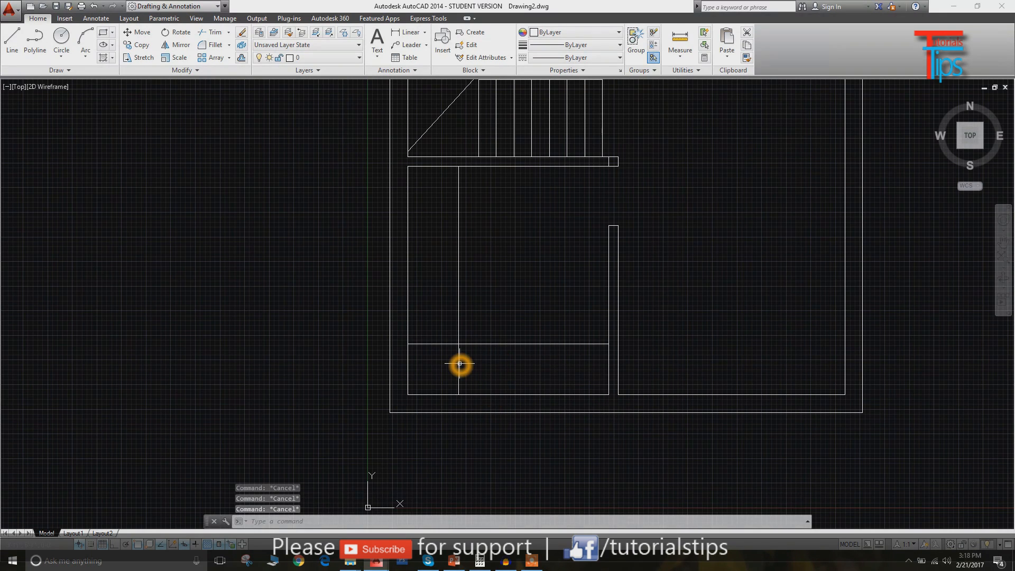
- Fillet the corner between the two offset counter lines in the lower-left room with a radius of 5
text(F)
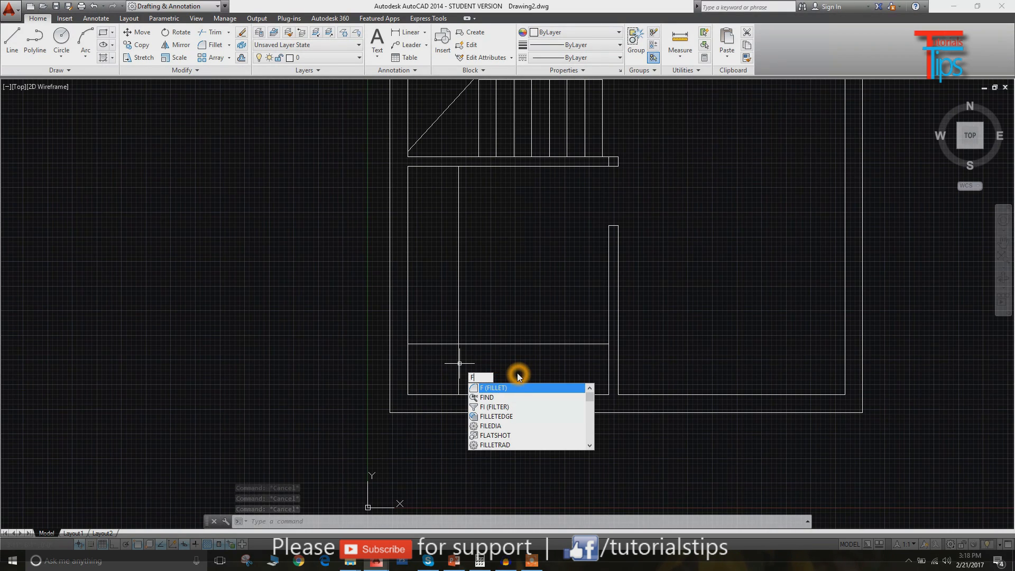
key(Return)
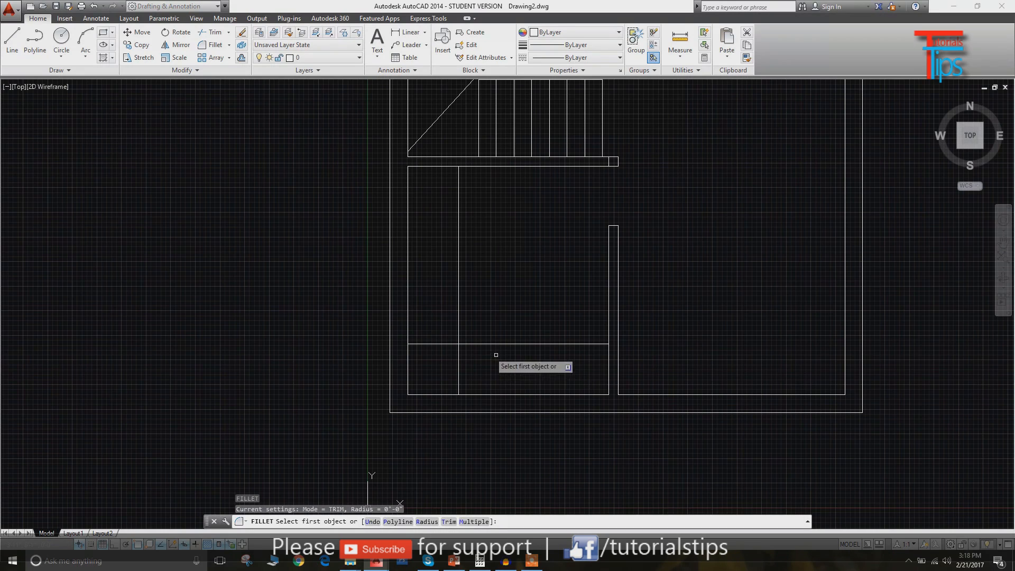
click(459, 328)
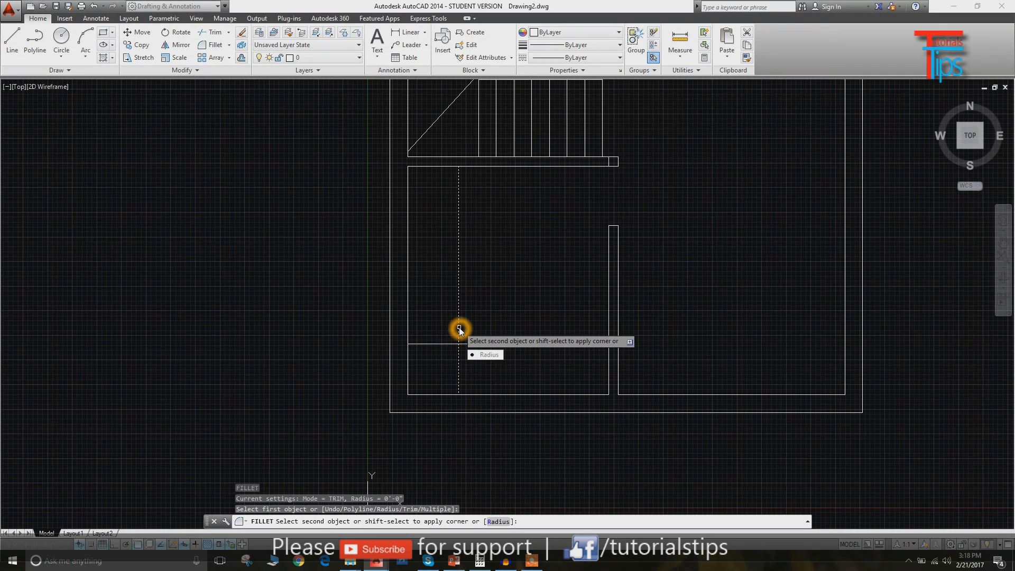
text(R)
key(Return)
text(5)
key(Return)
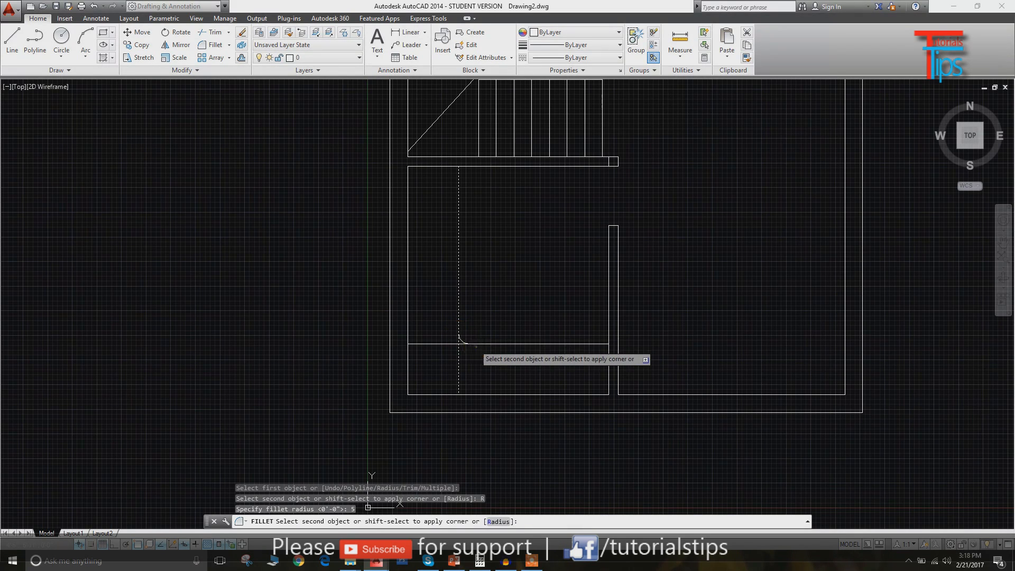
click(475, 345)
scroll(465, 360, up, 5)
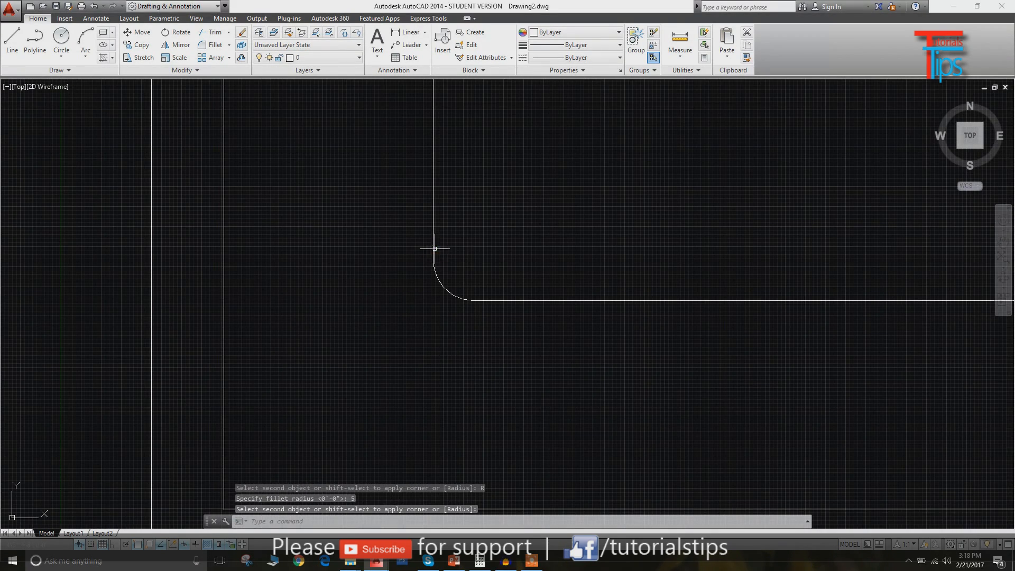
scroll(448, 300, down, 10)
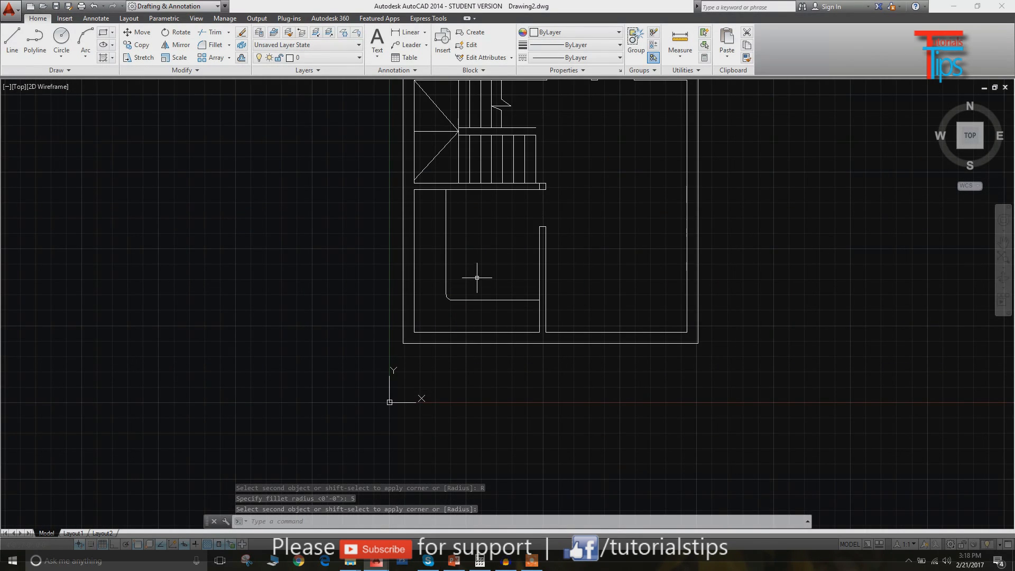
scroll(496, 347, up, 6)
key(Escape)
key(Escape)
key(Escape)
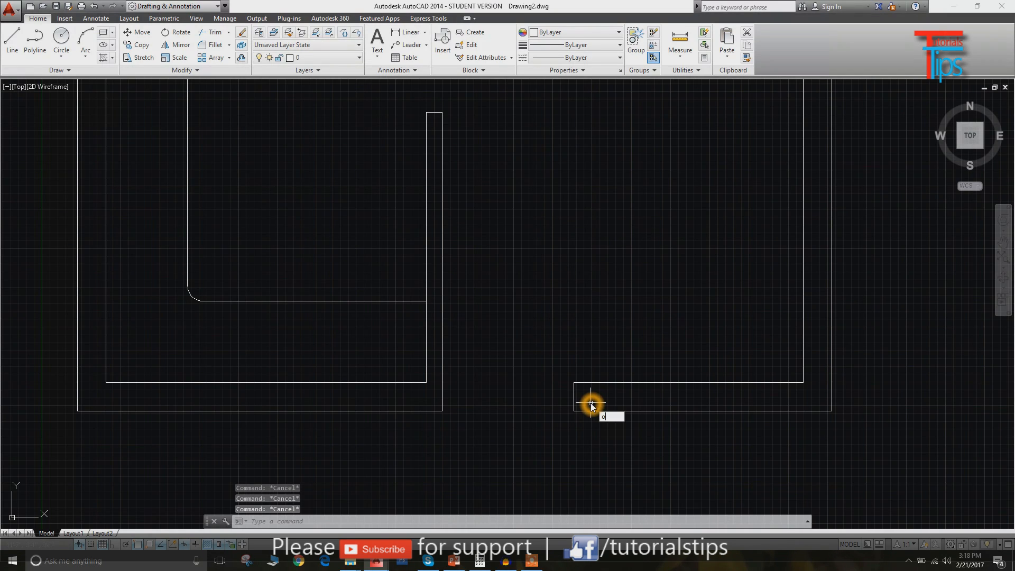
key(Return)
click(85, 55)
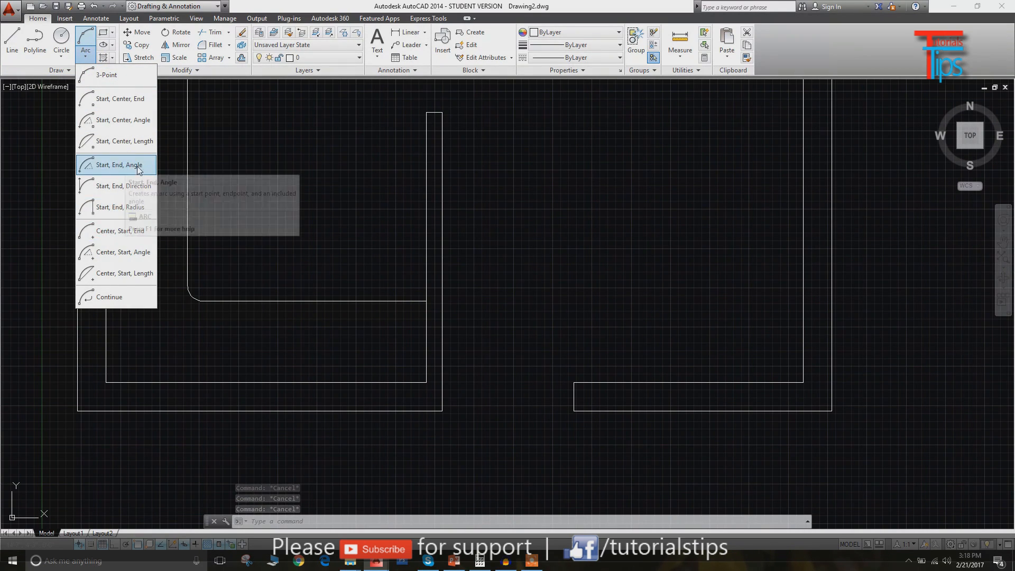
click(119, 165)
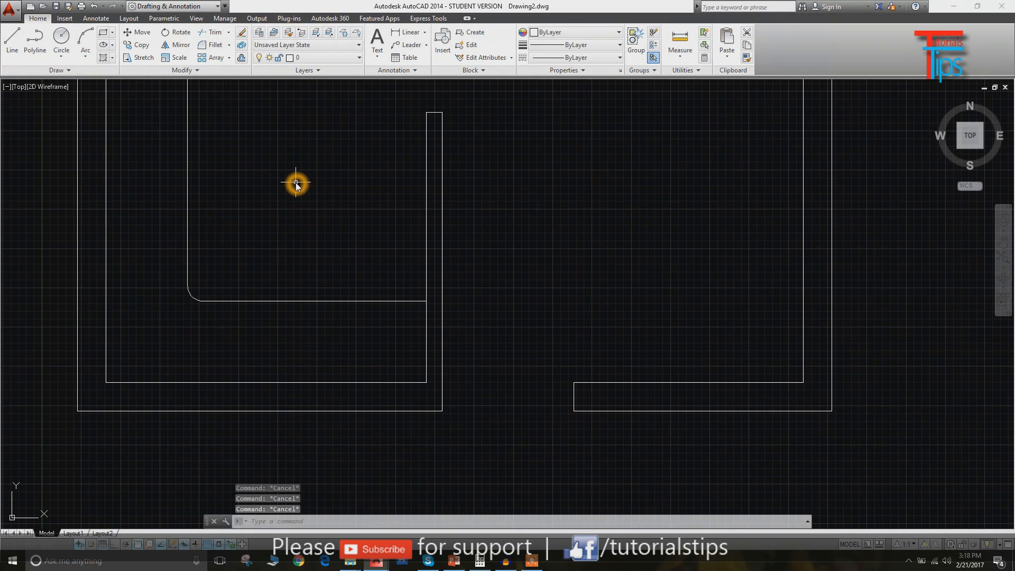
- Draw a circle centred on the outer wall corner beside the bottom door opening, with its radius reaching the opposite jamb's outer corner
text(c)
key(Return)
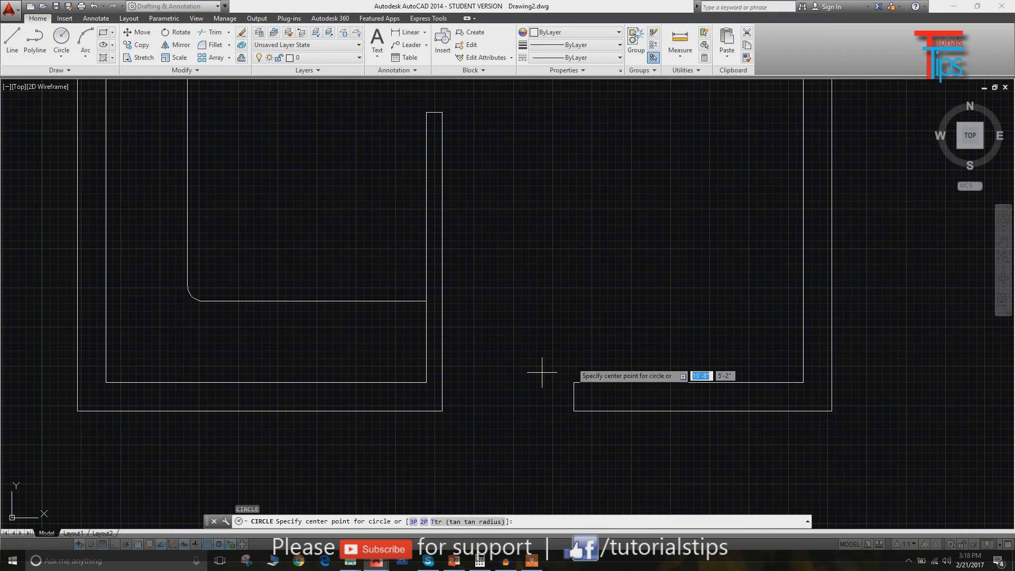
click(442, 411)
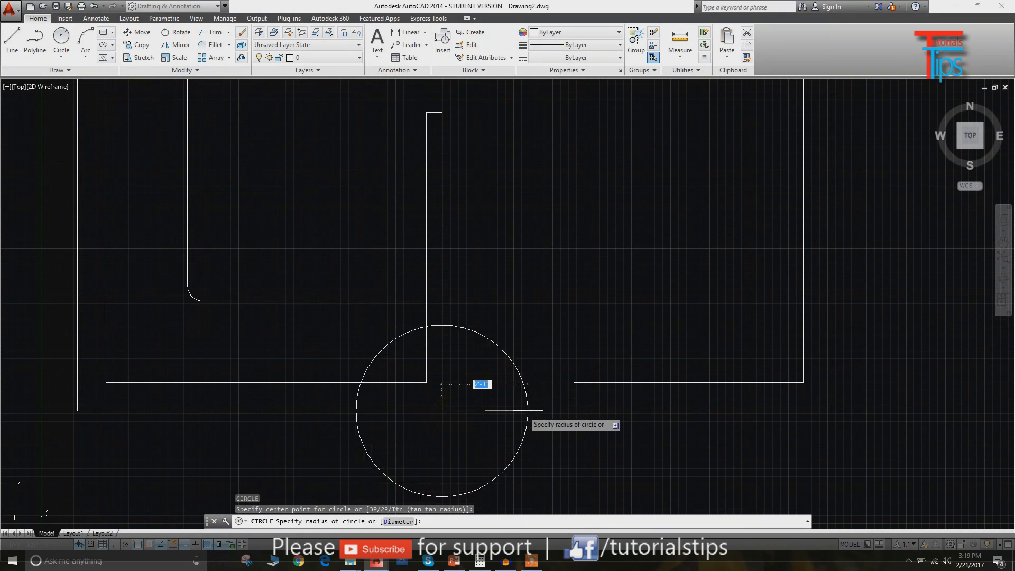
click(573, 413)
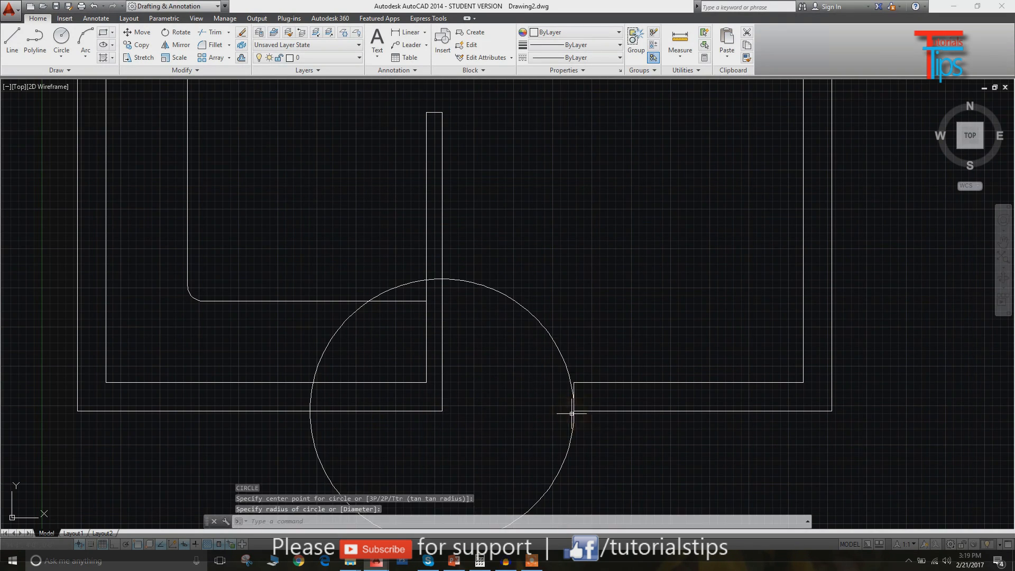
key(Escape)
key(Escape)
key(Escape)
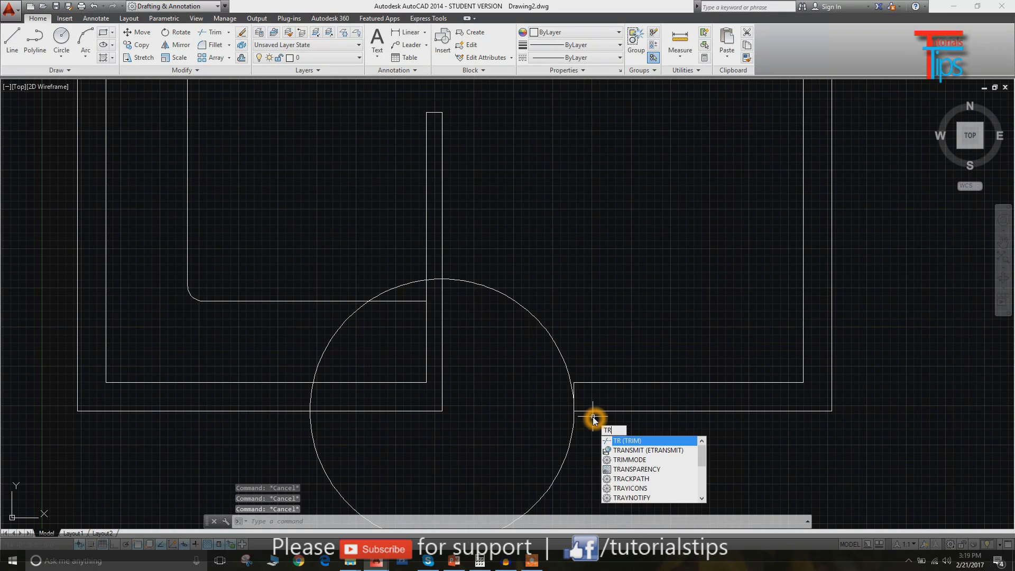
- Trim the circle at the bottom door opening down to a quarter-circle door swing between the partition and the opposite jamb
key(Return)
key(Return)
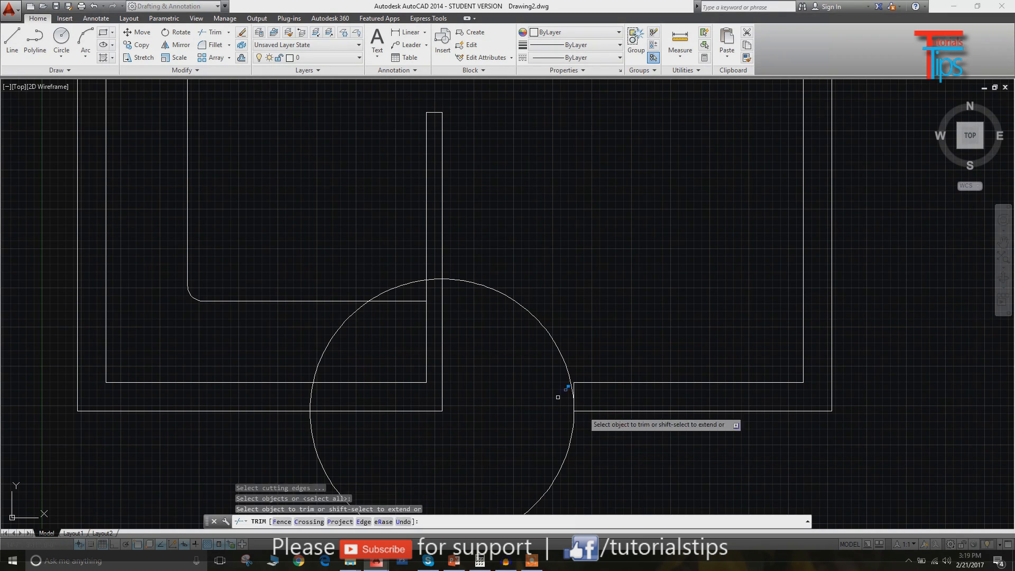
click(432, 282)
click(436, 272)
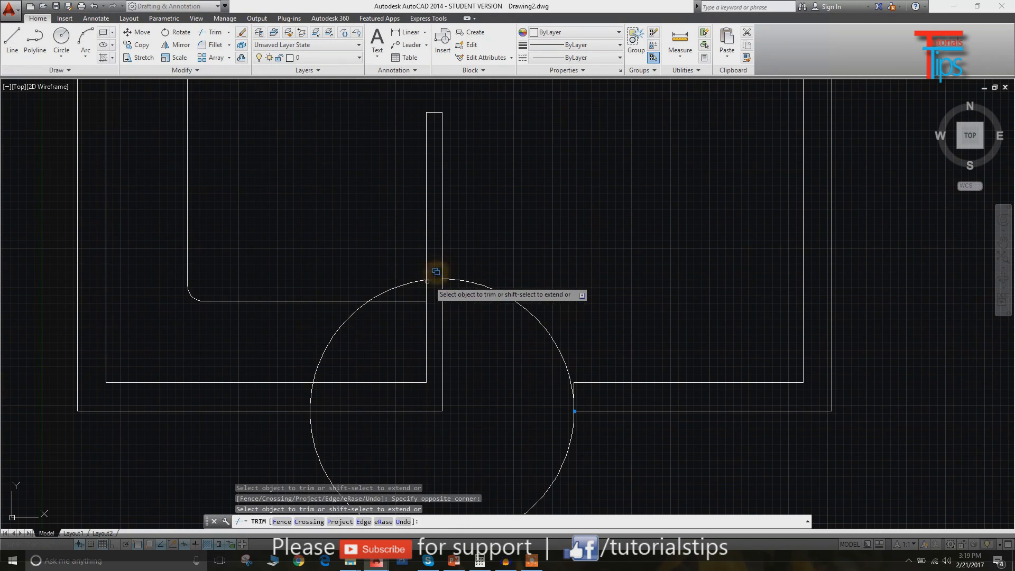
click(418, 282)
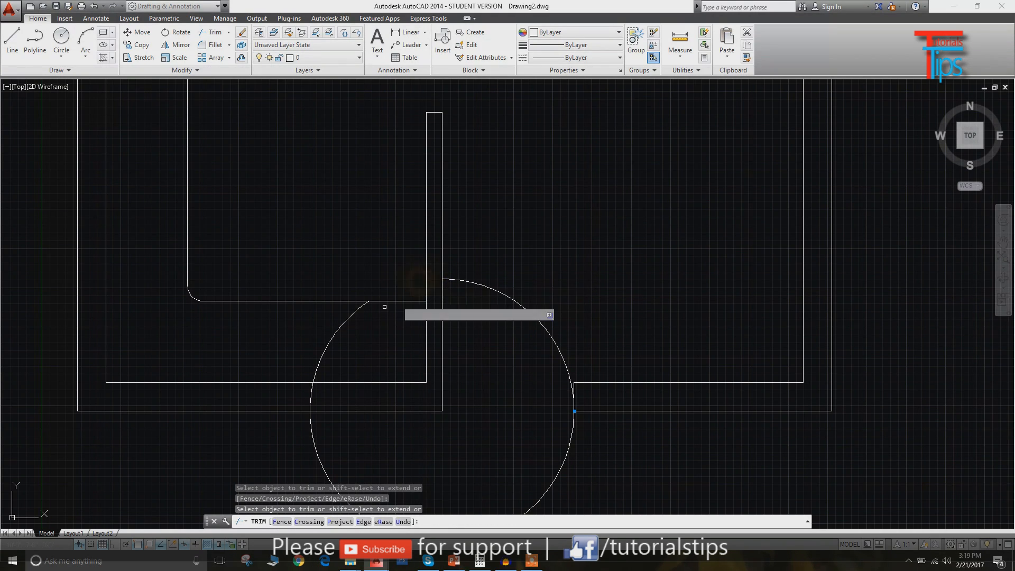
click(342, 327)
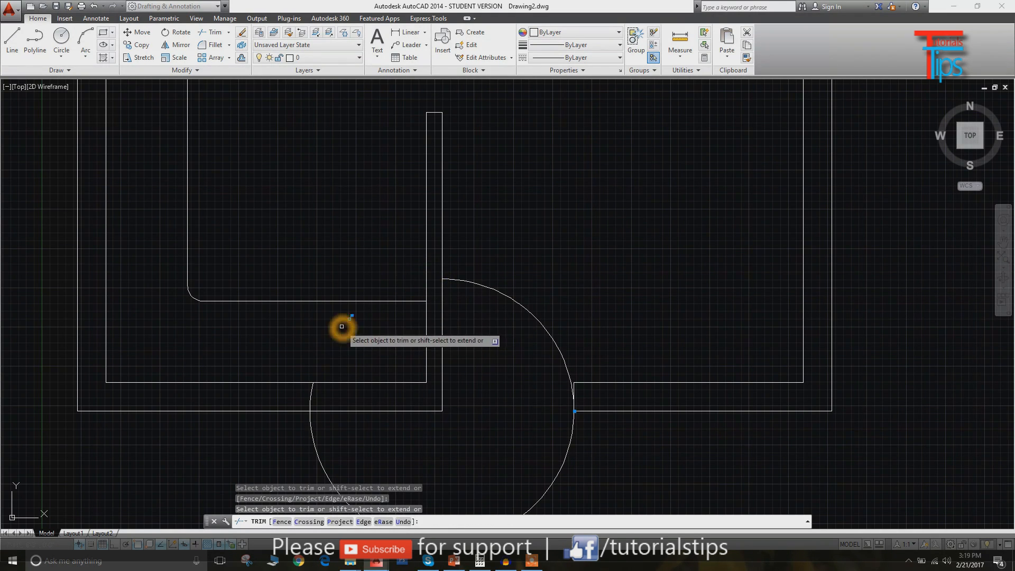
click(309, 394)
click(309, 399)
click(312, 423)
click(309, 426)
scroll(405, 405, down, 5)
middle_drag(490, 346, 495, 357)
key(Escape)
key(Escape)
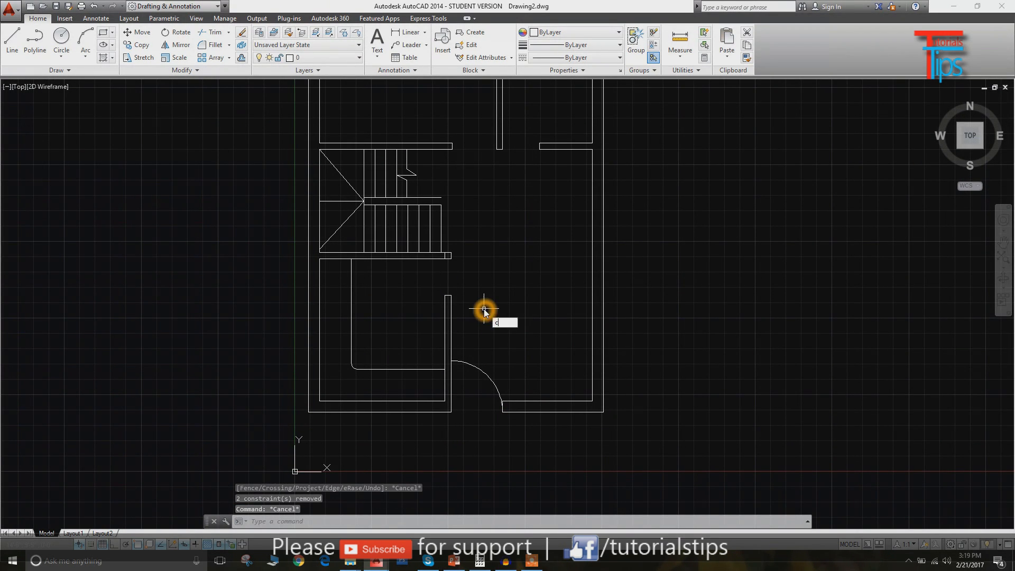
- Draw circles at the three upper door openings and trim them to door swing arcs
text(c)
key(Return)
middle_drag(488, 271, 492, 276)
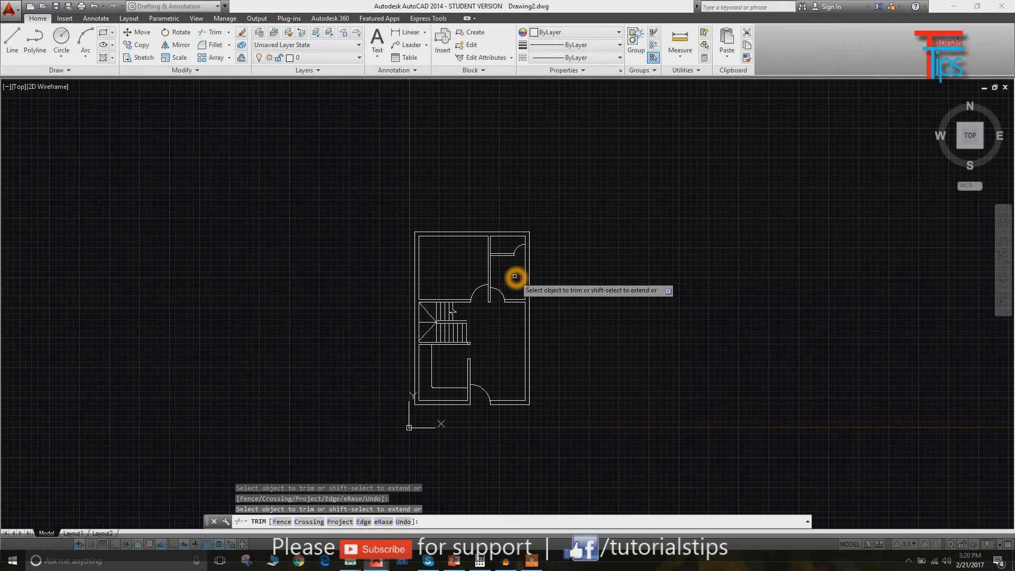
middle_drag(517, 256, 522, 234)
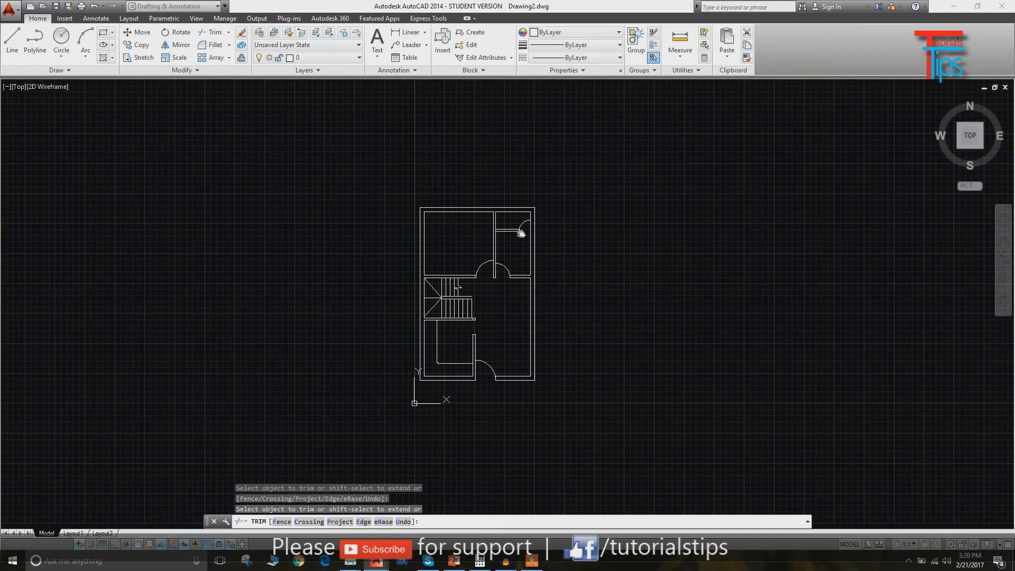
scroll(519, 274, up, 3)
middle_drag(471, 275, 476, 225)
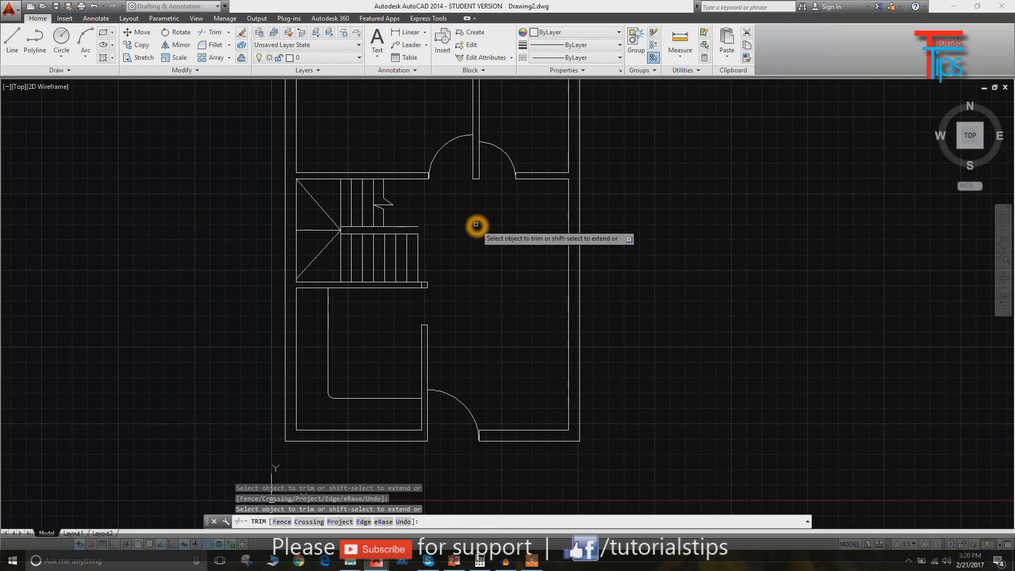
key(Escape)
key(Escape)
key(Escape)
- With Ortho on, draw a vertical line across the lower-left room's bottom wall from the midpoint of its inner wall line
middle_drag(494, 314, 520, 296)
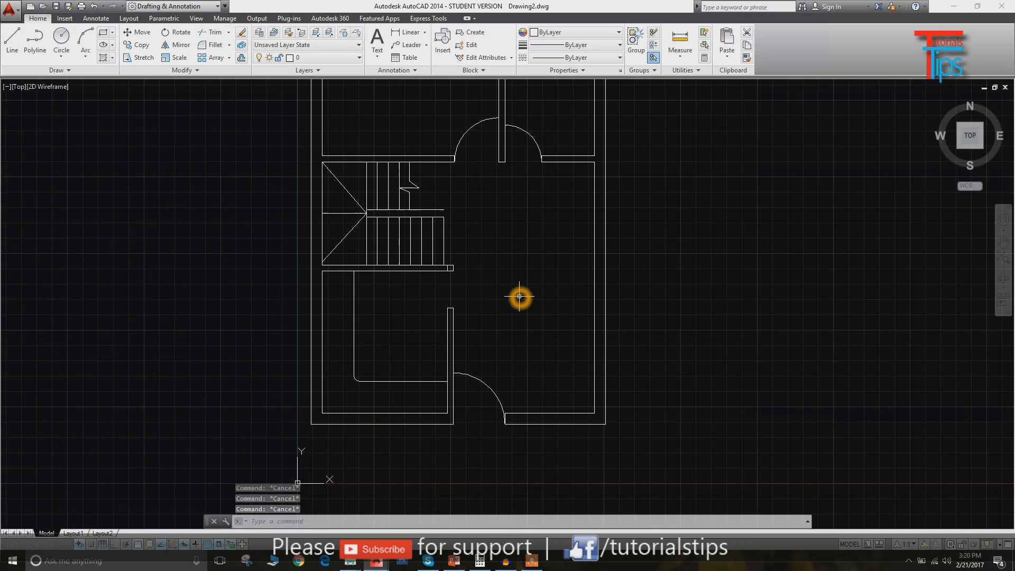
middle_drag(508, 248, 512, 285)
text(L)
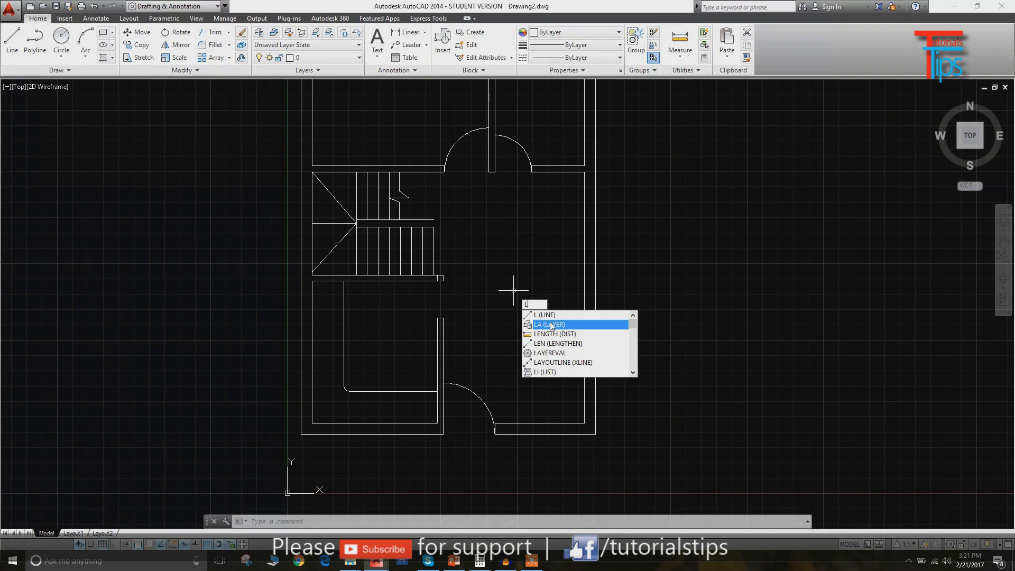
click(544, 316)
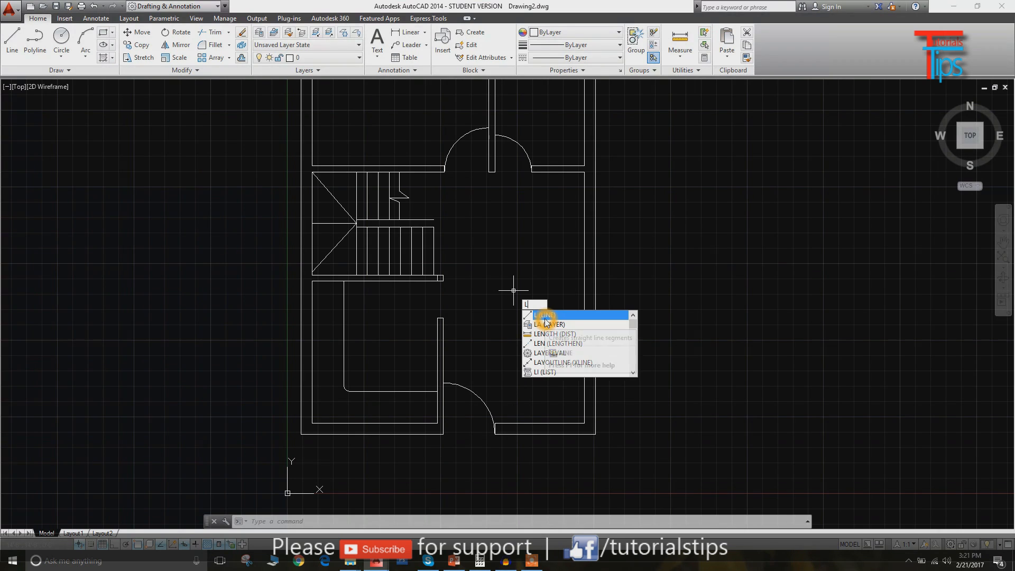
scroll(368, 433, up, 4)
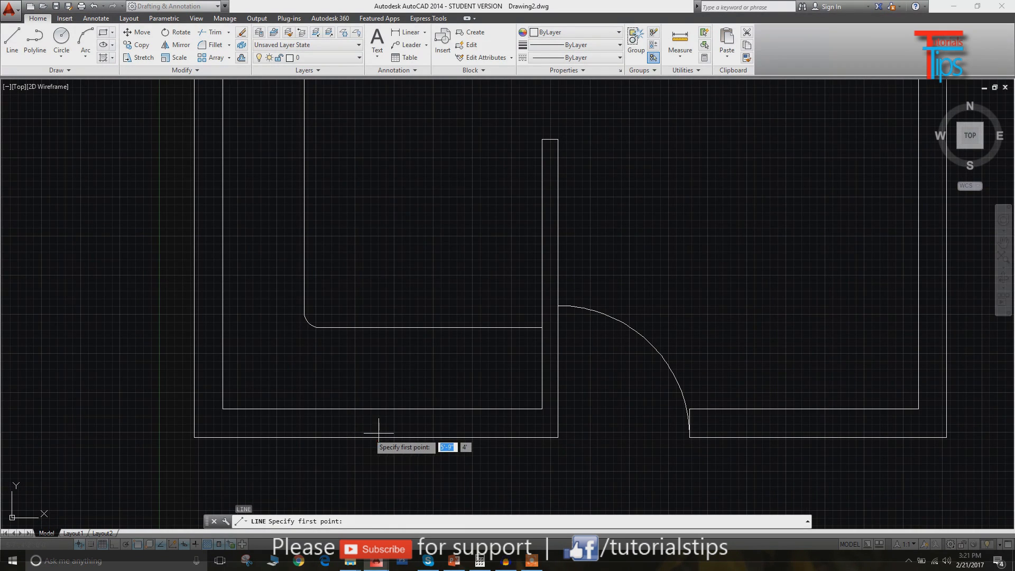
click(383, 409)
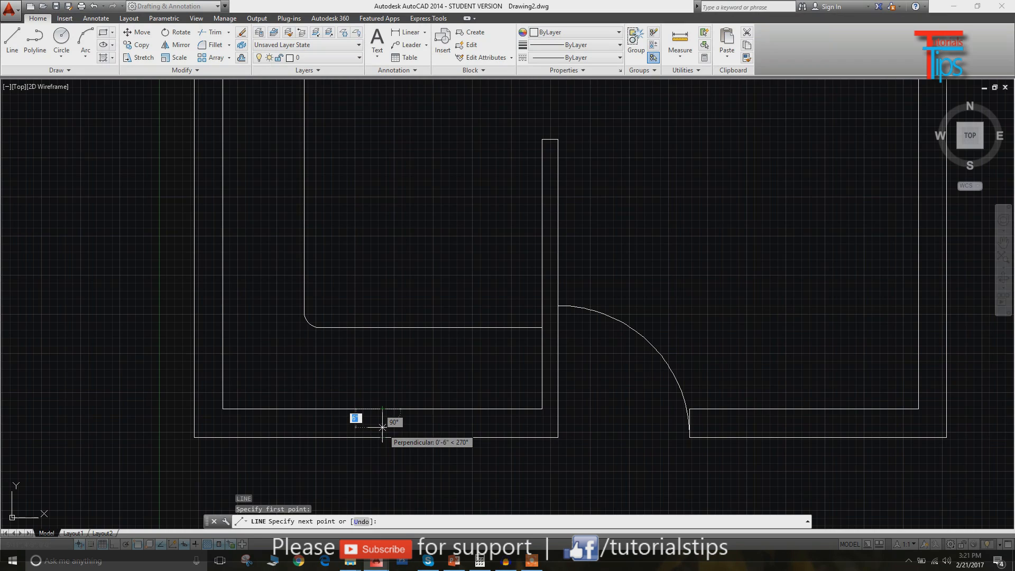
key(F8)
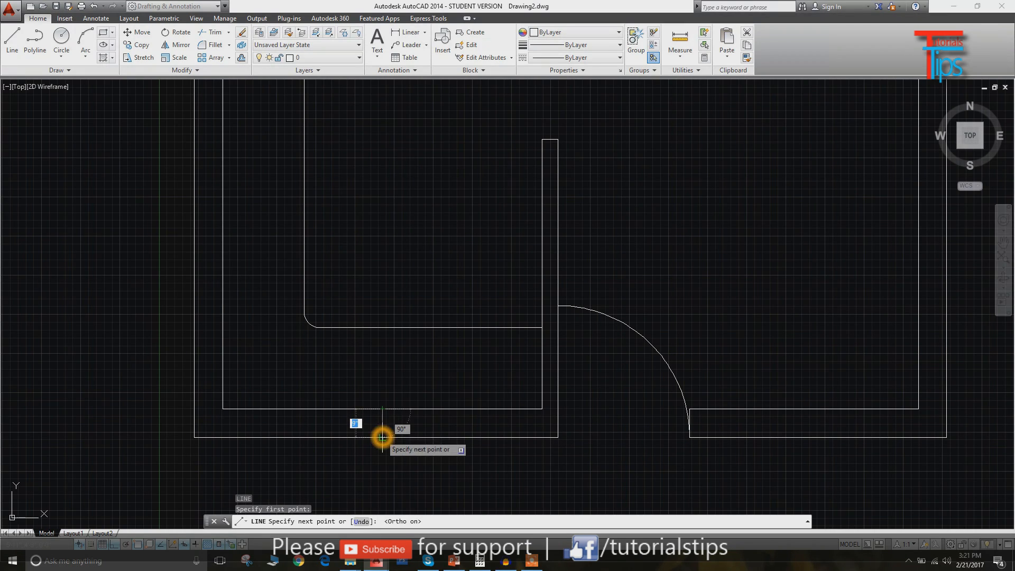
click(383, 437)
key(Escape)
key(Escape)
key(Escape)
key(Escape)
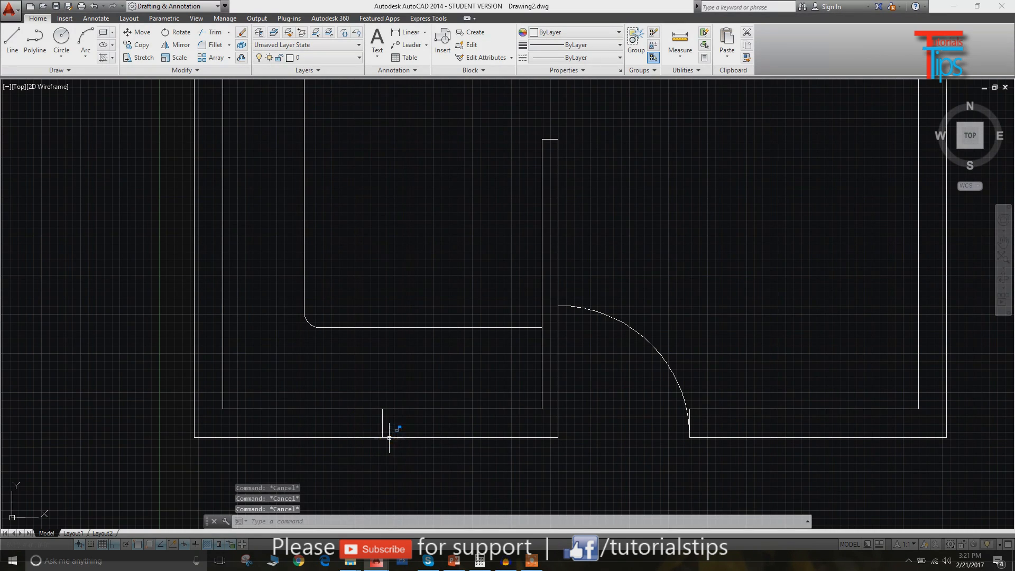
- Offset the vertical line in the lower-left room's bottom wall 2' to each side to form the window's ends
text(o)
key(Return)
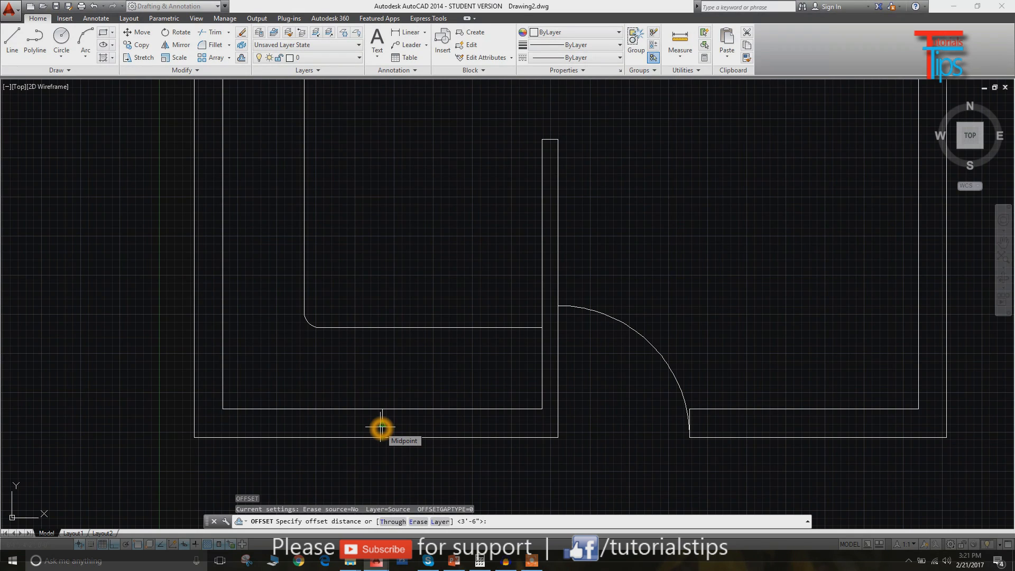
text(2)
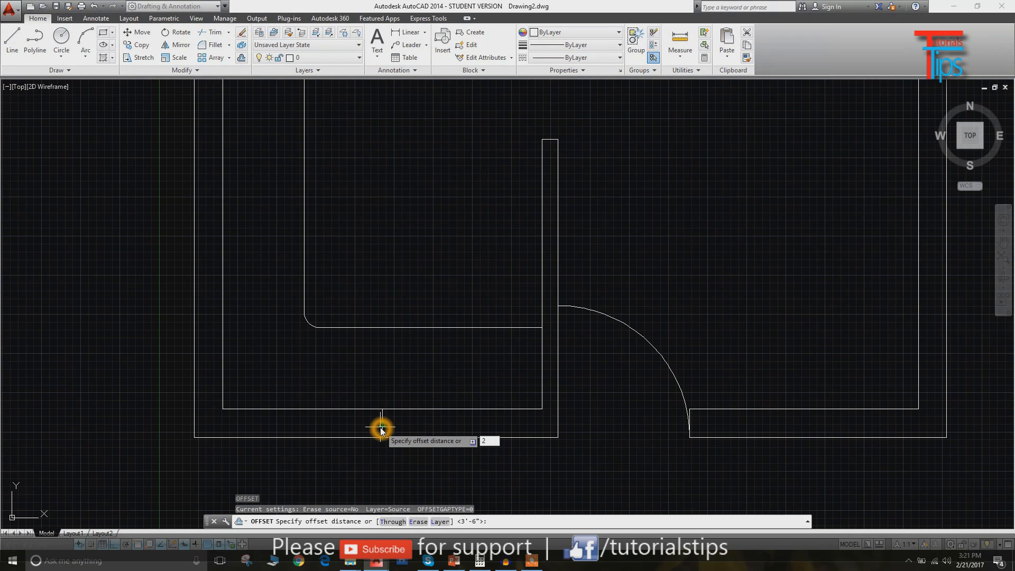
text(')
key(Return)
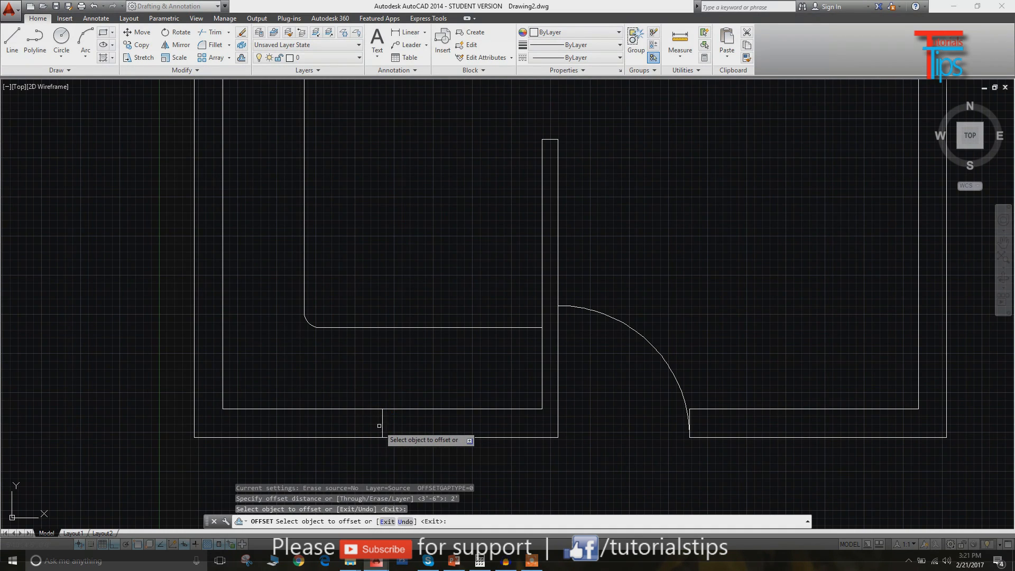
click(380, 421)
click(401, 423)
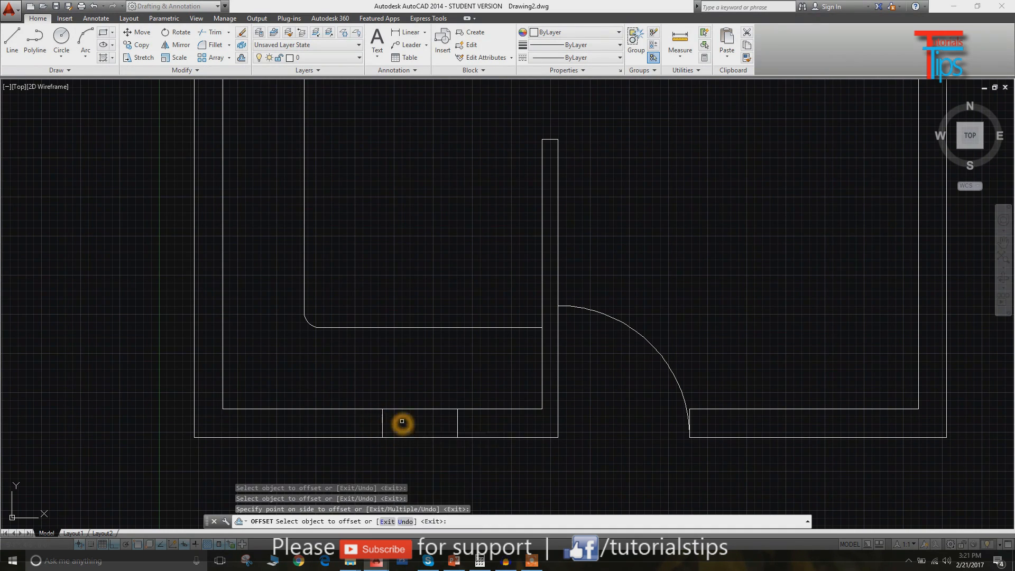
click(382, 422)
click(347, 423)
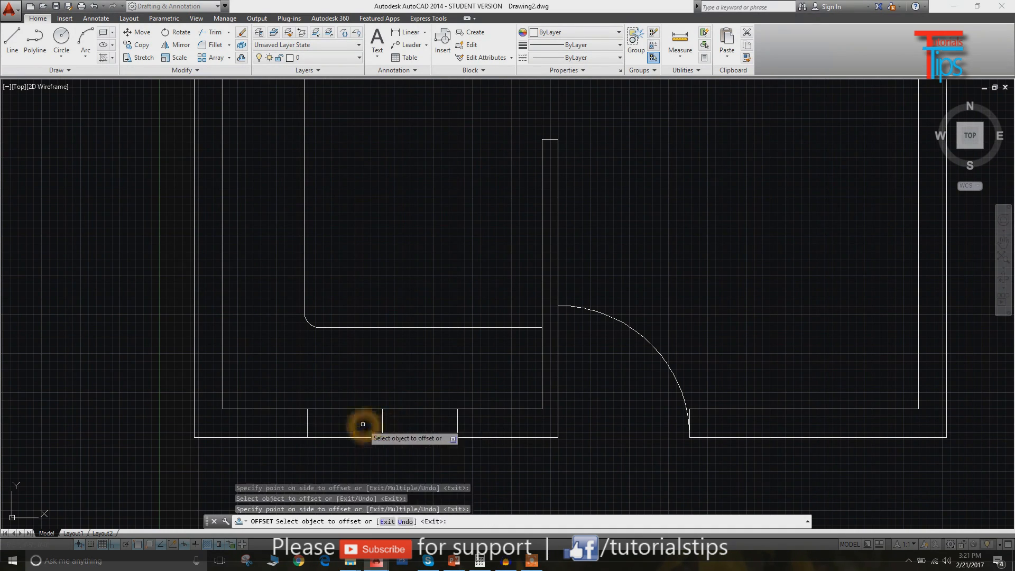
key(Escape)
key(Escape)
key(Escape)
- Draw a horizontal line between the midpoints of the two window end lines in the bottom wall
text(l)
key(Return)
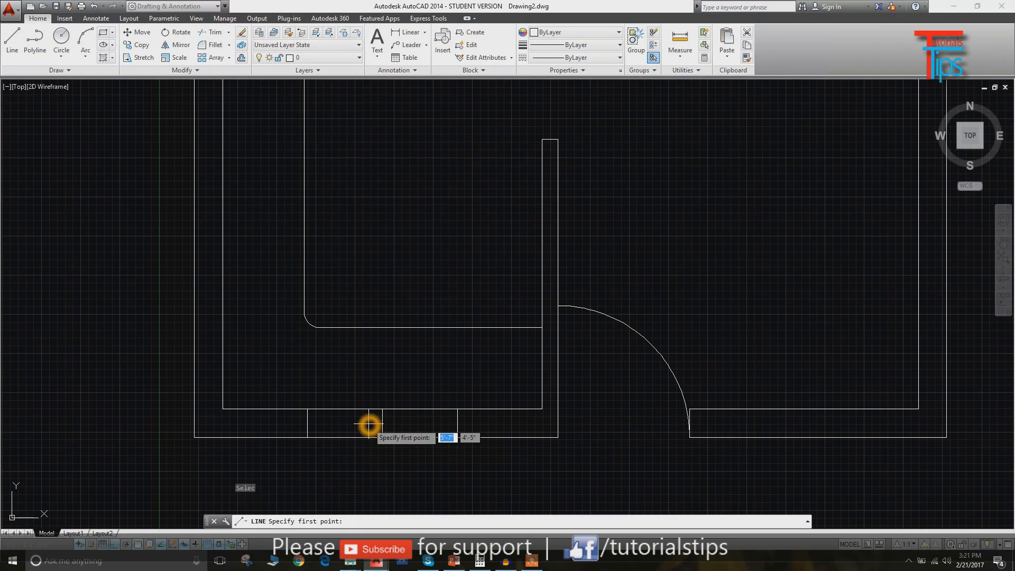
click(308, 423)
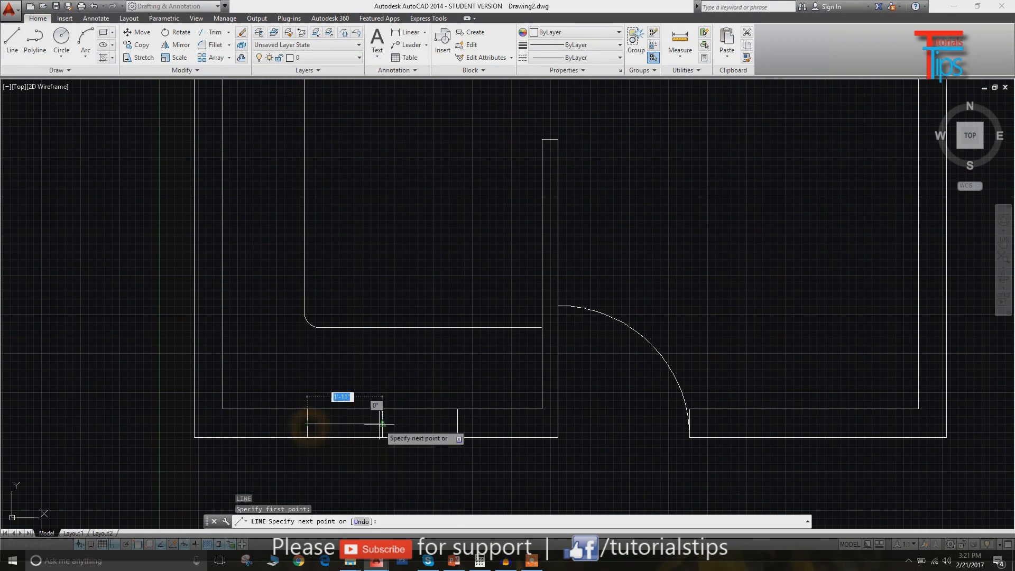
click(457, 423)
key(Escape)
key(Escape)
key(Escape)
key(Escape)
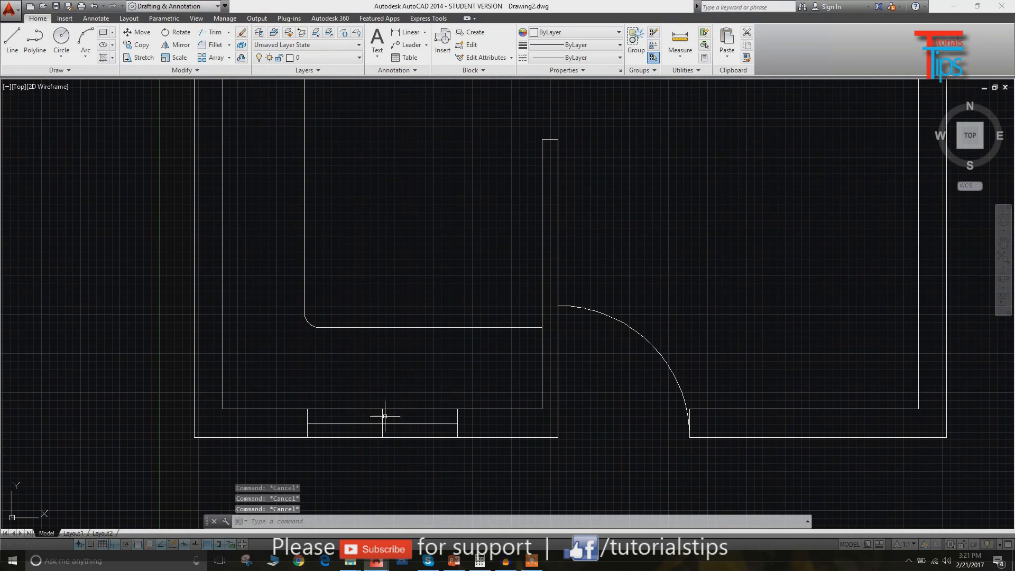
- Delete the vertical centre line between the two window end lines in the bottom wall
click(383, 418)
key(Delete)
key(Escape)
- Offset the horizontal middle line of the bottom-wall window 1" upward and 1" downward to form the glazing lines
scroll(470, 421, down, 2)
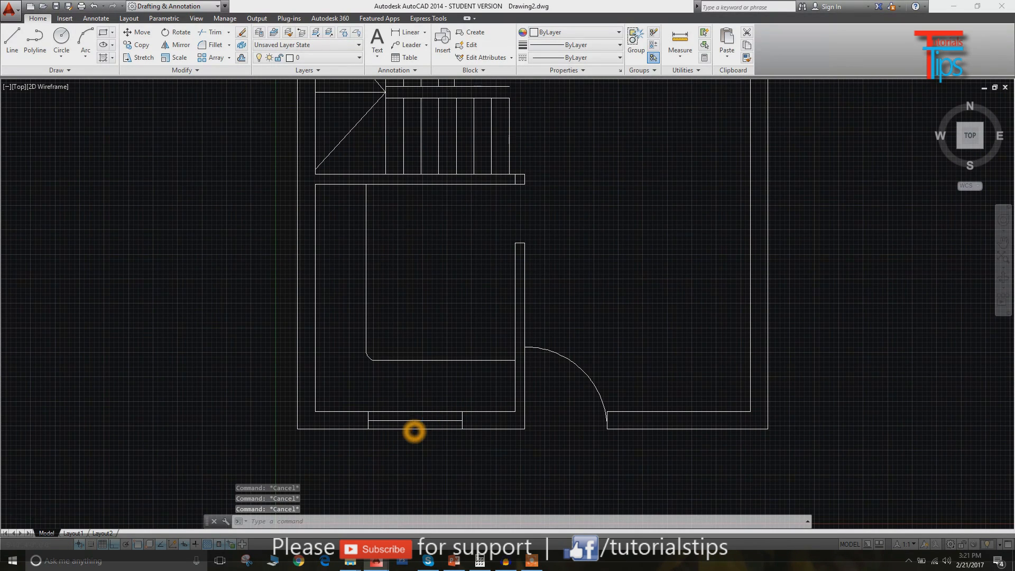
scroll(414, 430, up, 2)
text(O)
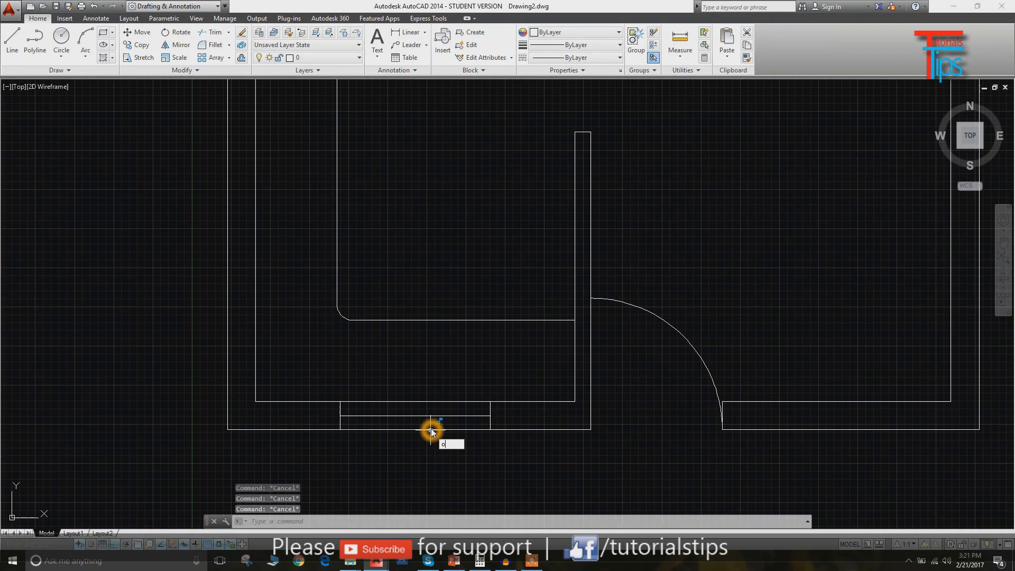
key(Return)
text(1)
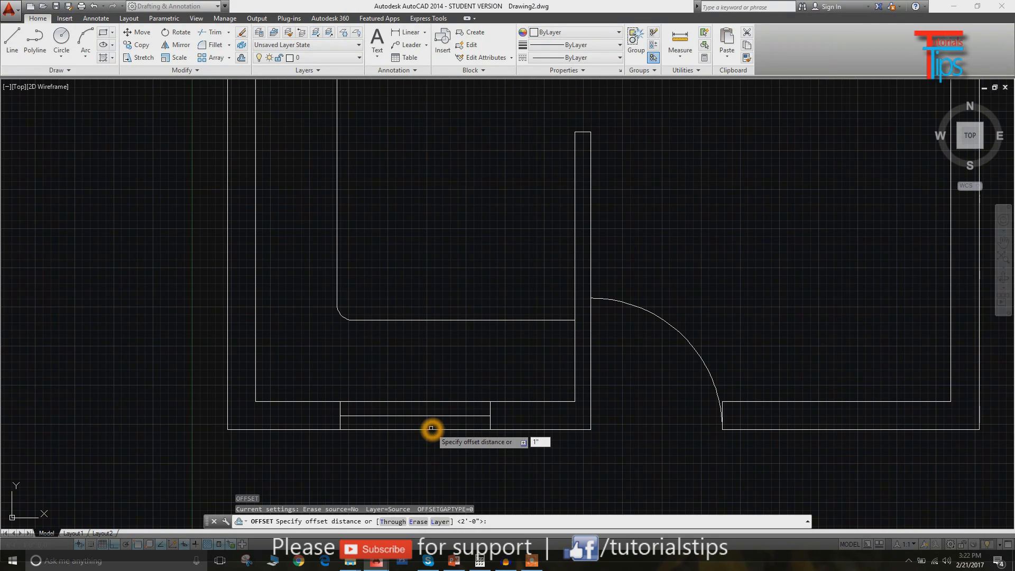
key(Return)
click(431, 415)
click(433, 406)
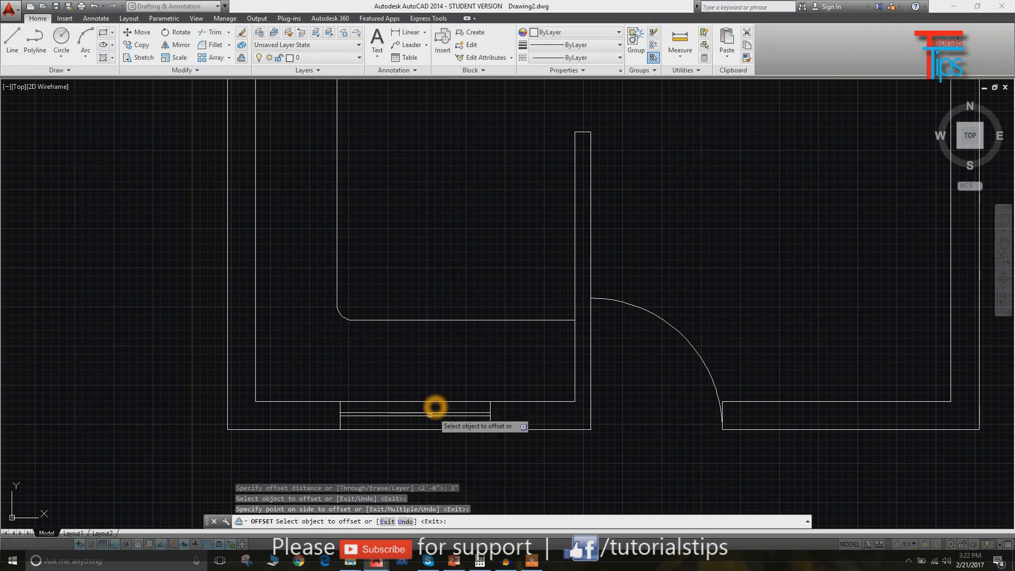
click(423, 415)
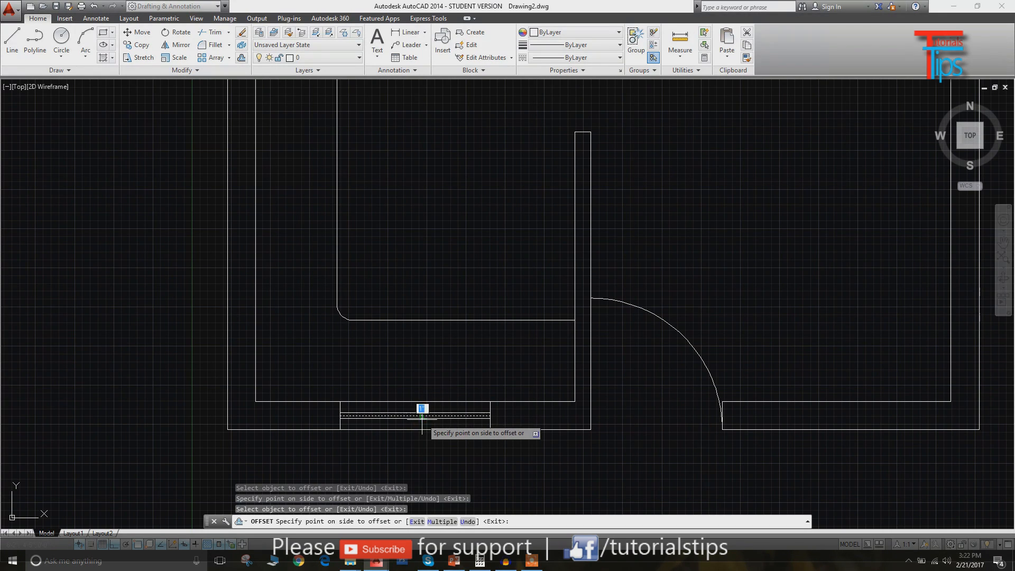
click(473, 424)
scroll(492, 424, down, 4)
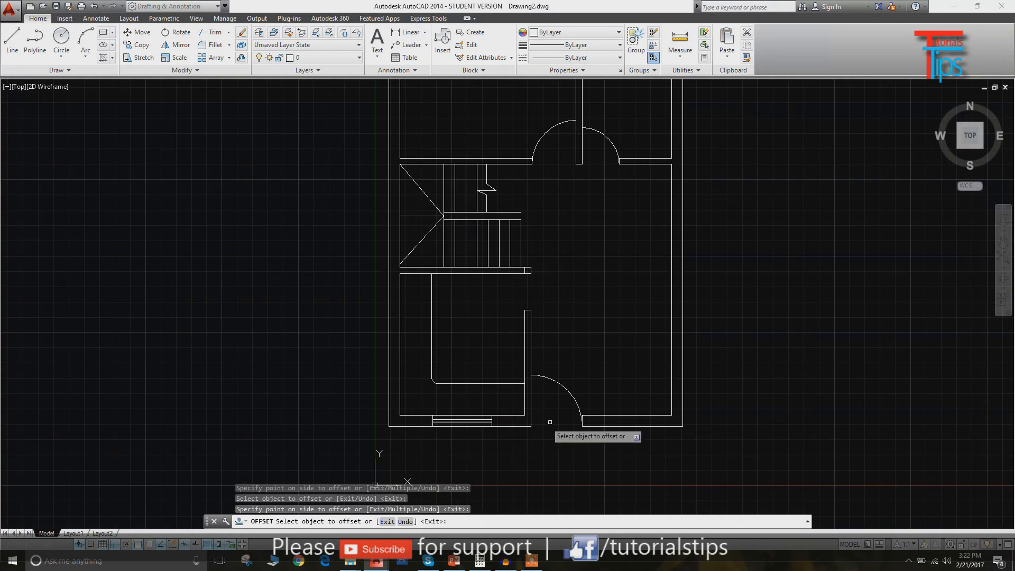
scroll(632, 394, down, 2)
scroll(568, 286, down, 2)
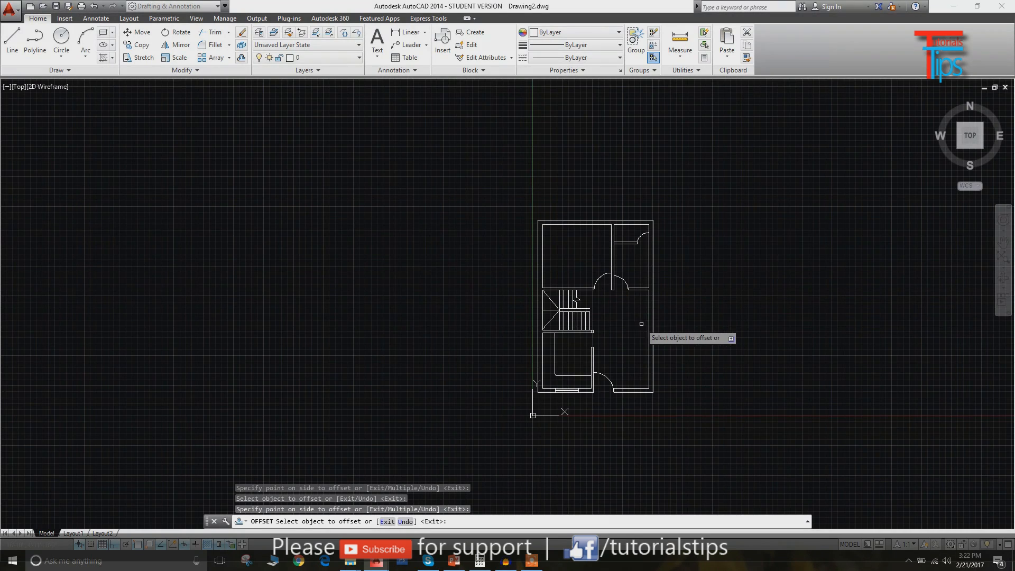
scroll(642, 323, up, 2)
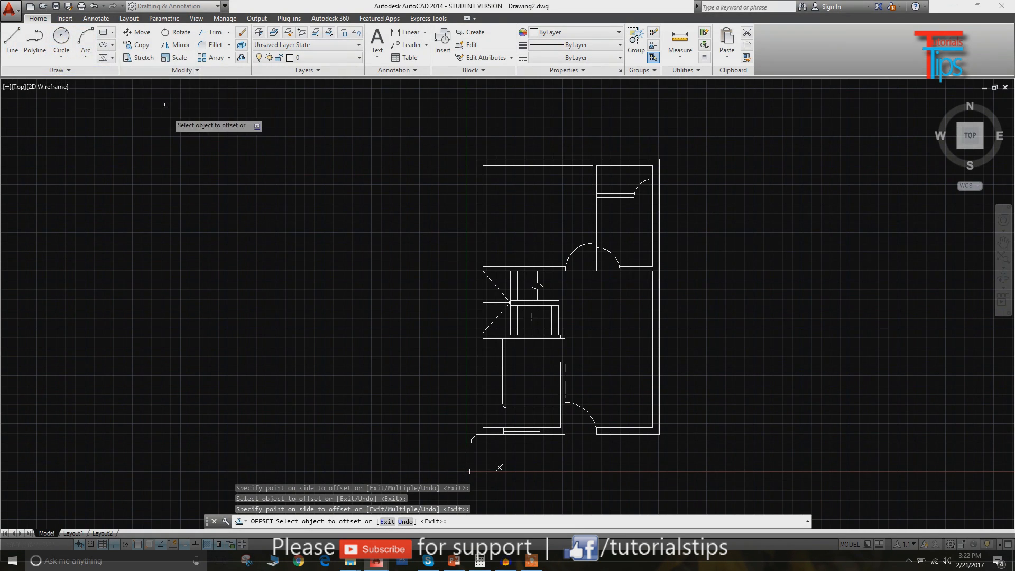
click(92, 62)
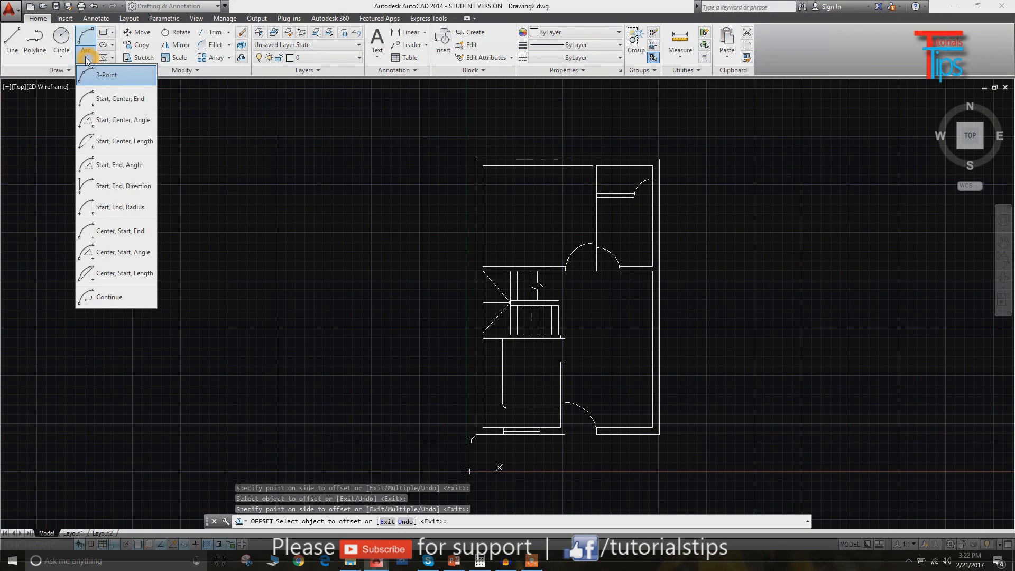
click(62, 58)
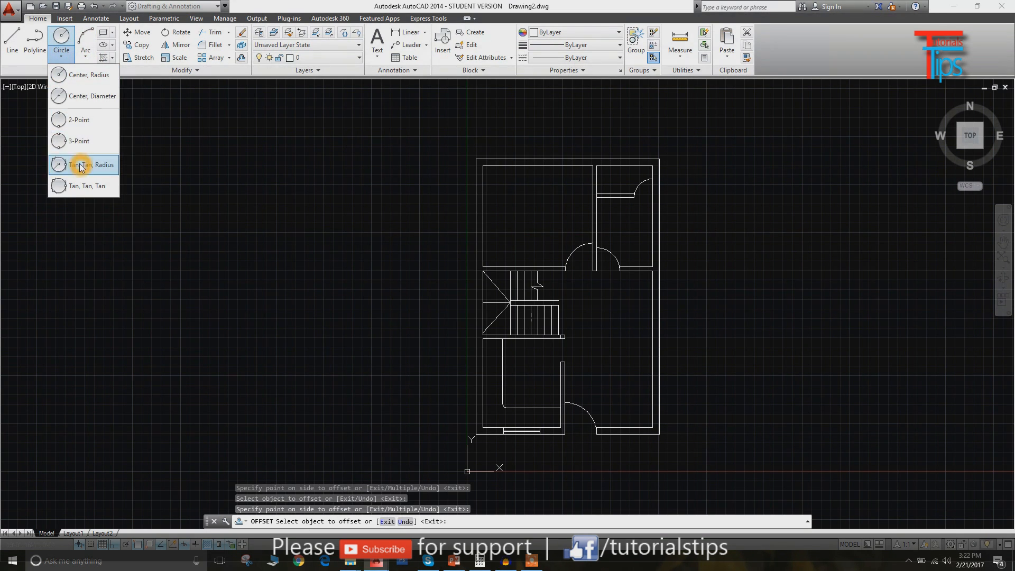
click(177, 109)
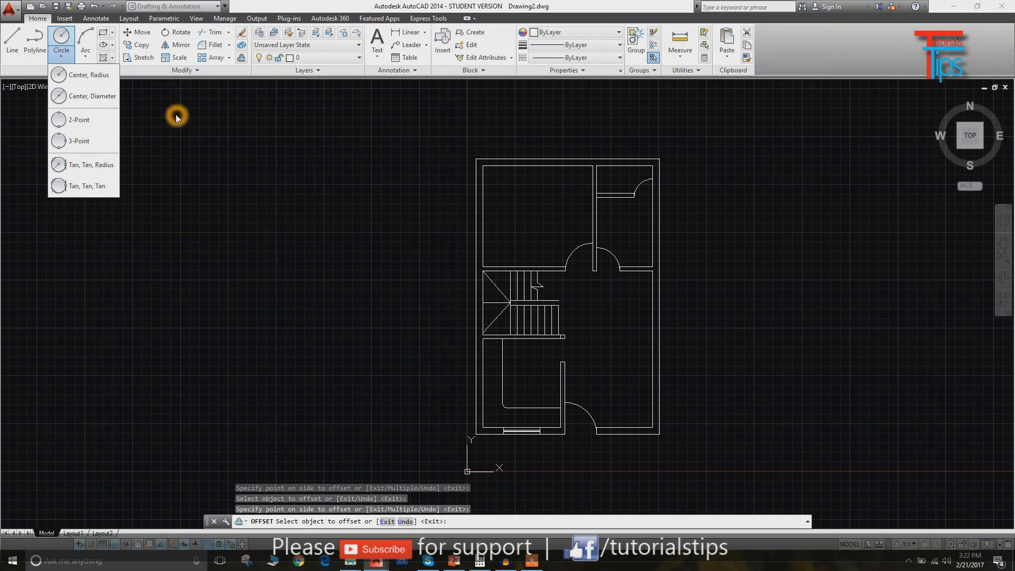
key(Escape)
key(Escape)
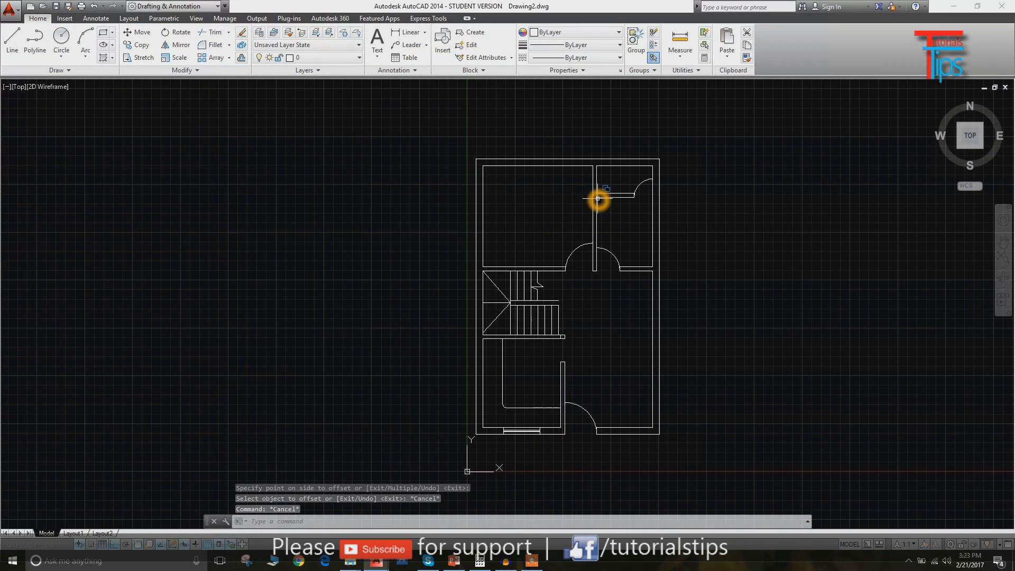
- Insert the drawing Practice Block AutoCAD 2017(1).dwg with Explode on at scale 1, placing its furniture blocks in the empty space left of the floor plan
text(INSe)
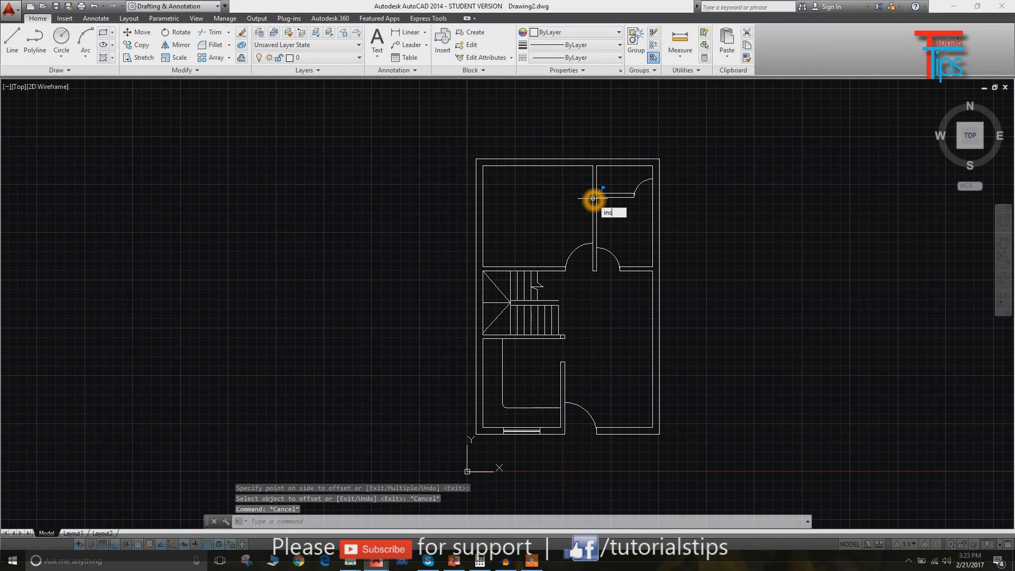
text(rt)
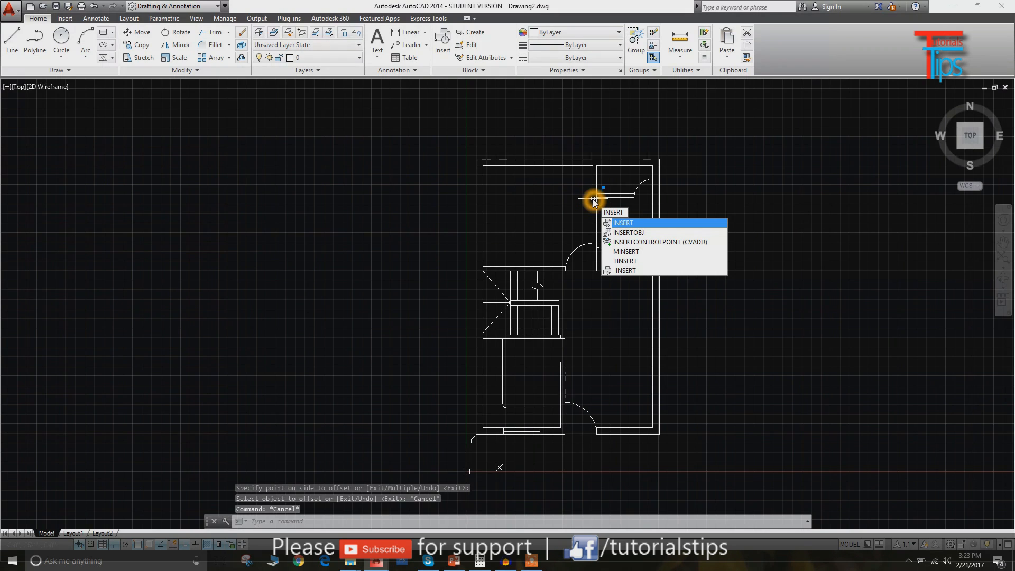
key(Return)
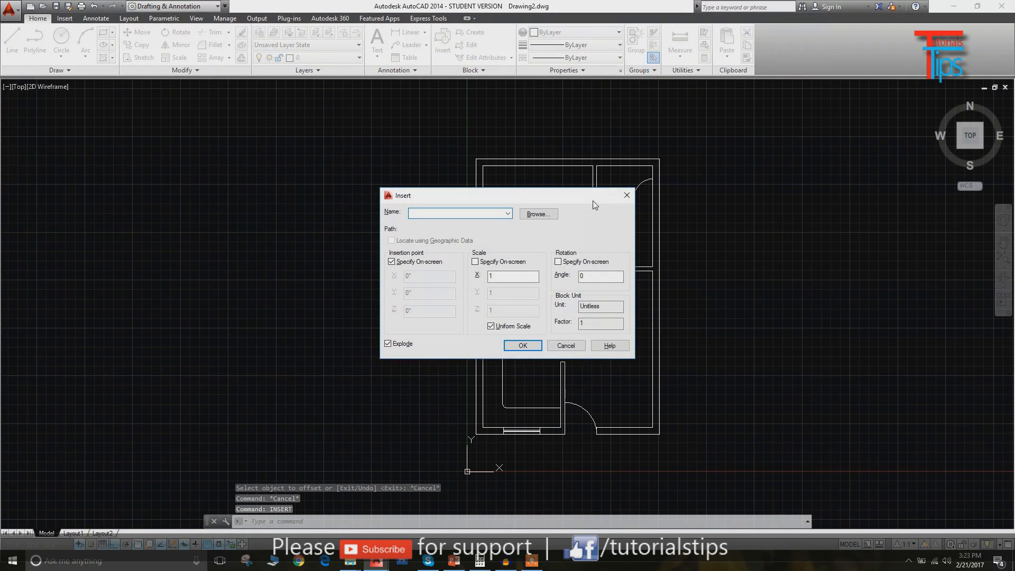
click(548, 218)
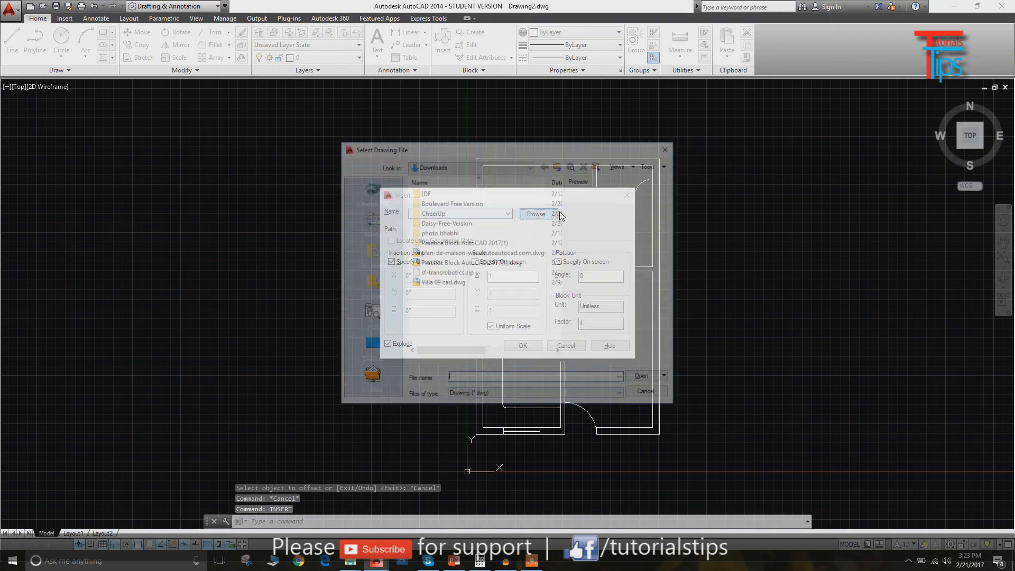
click(465, 262)
click(643, 378)
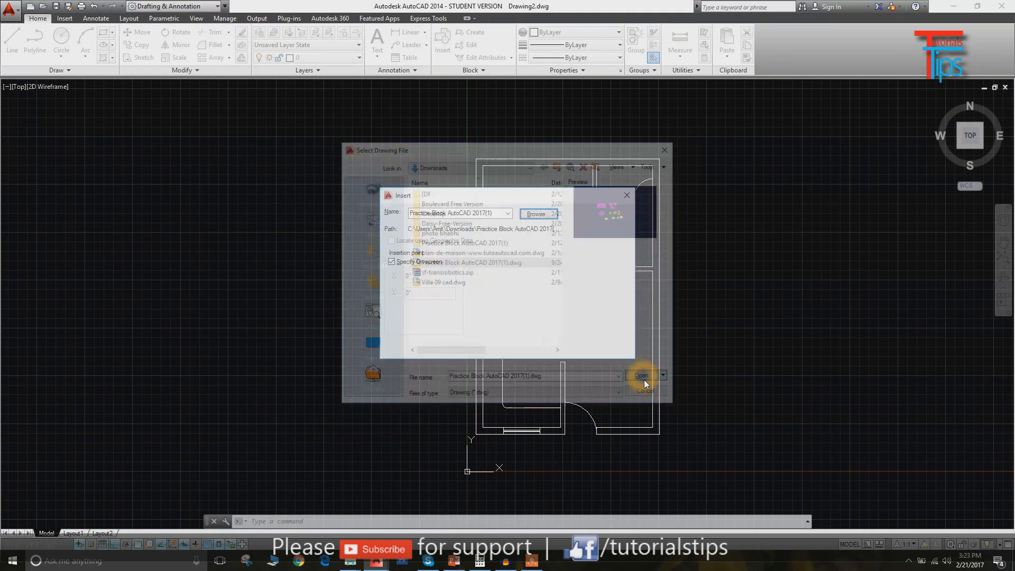
click(523, 347)
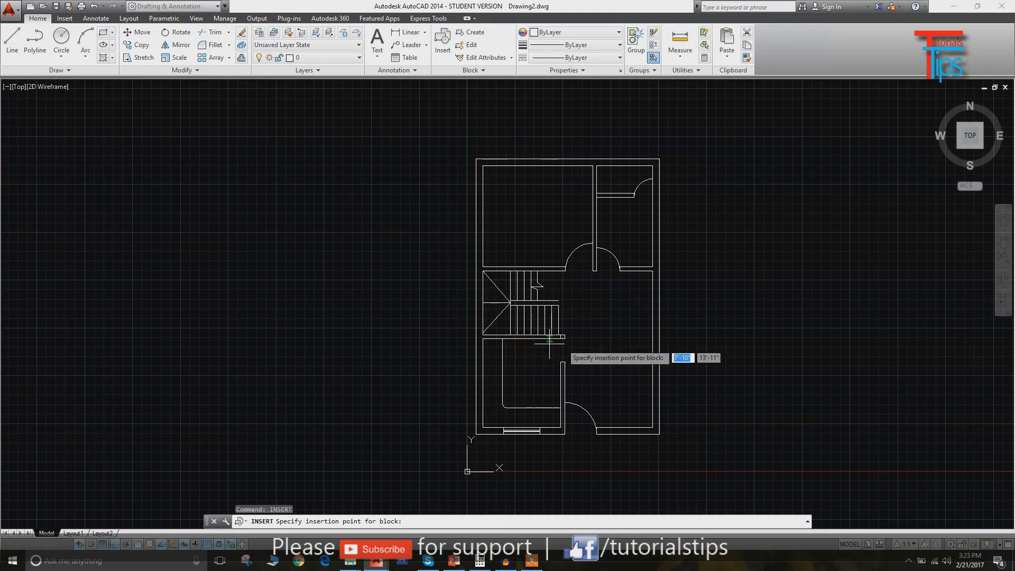
click(170, 271)
middle_drag(312, 218, 340, 340)
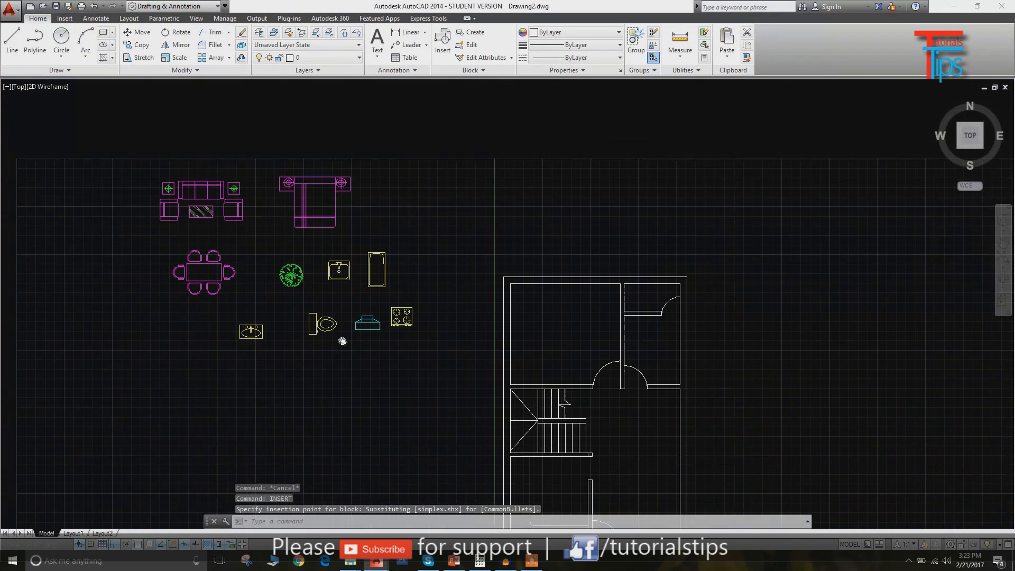
scroll(154, 245, up, 2)
scroll(448, 308, down, 4)
middle_drag(448, 308, 451, 270)
key(Escape)
key(Escape)
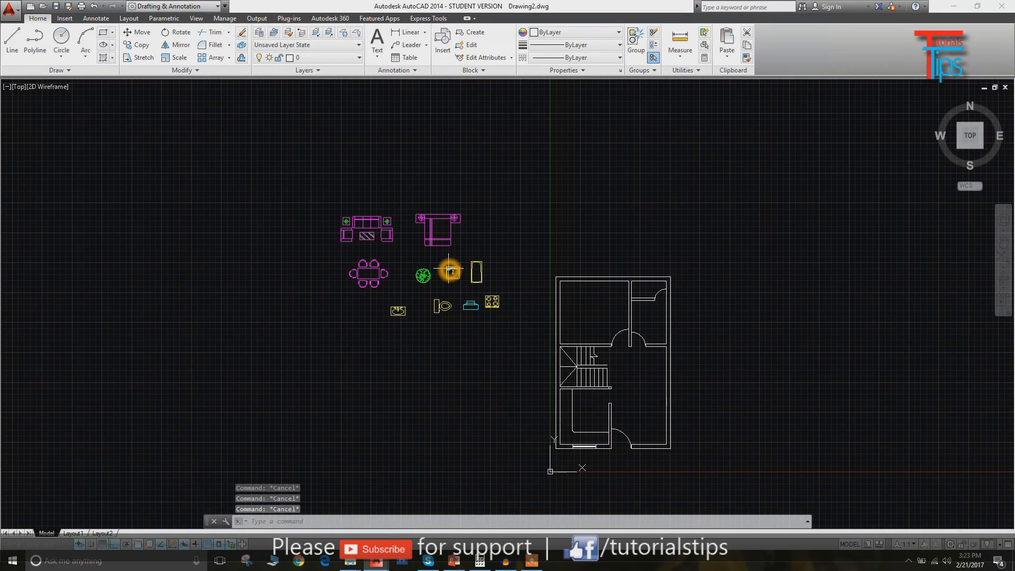
- With Ortho off, copy the double bed with nightstands from the furniture blocks into the upper-left room
key(Return)
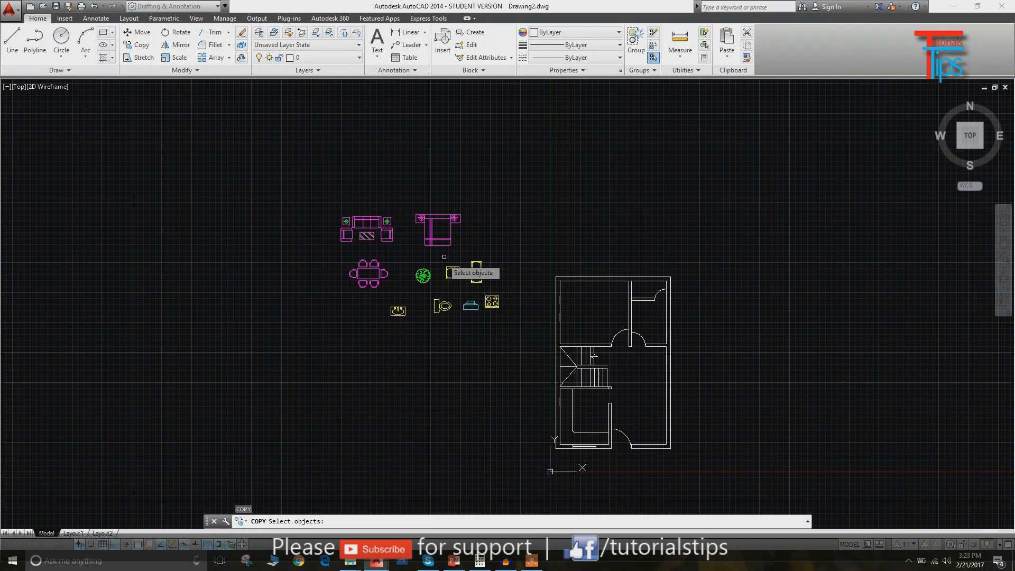
click(443, 247)
key(Return)
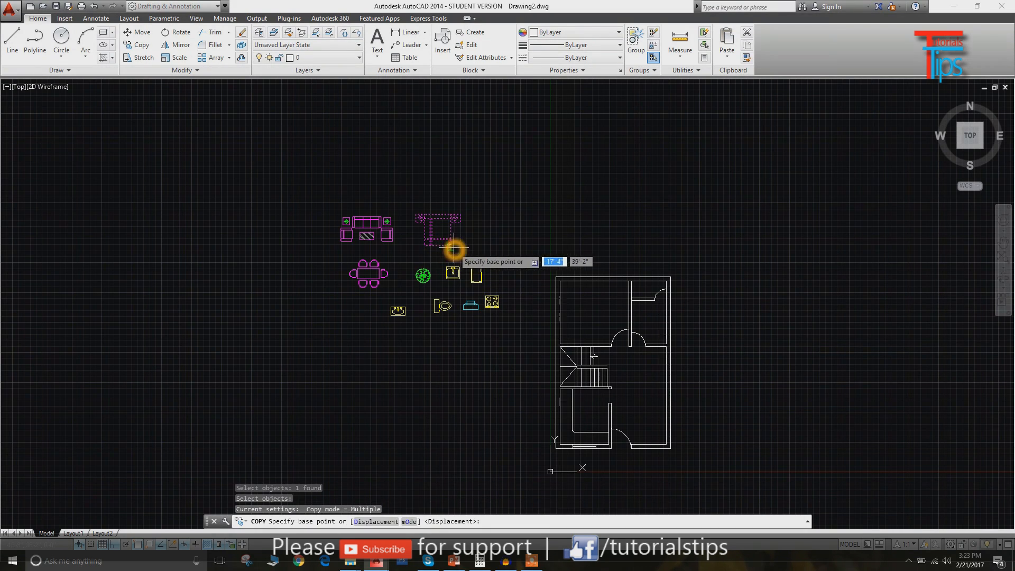
click(449, 244)
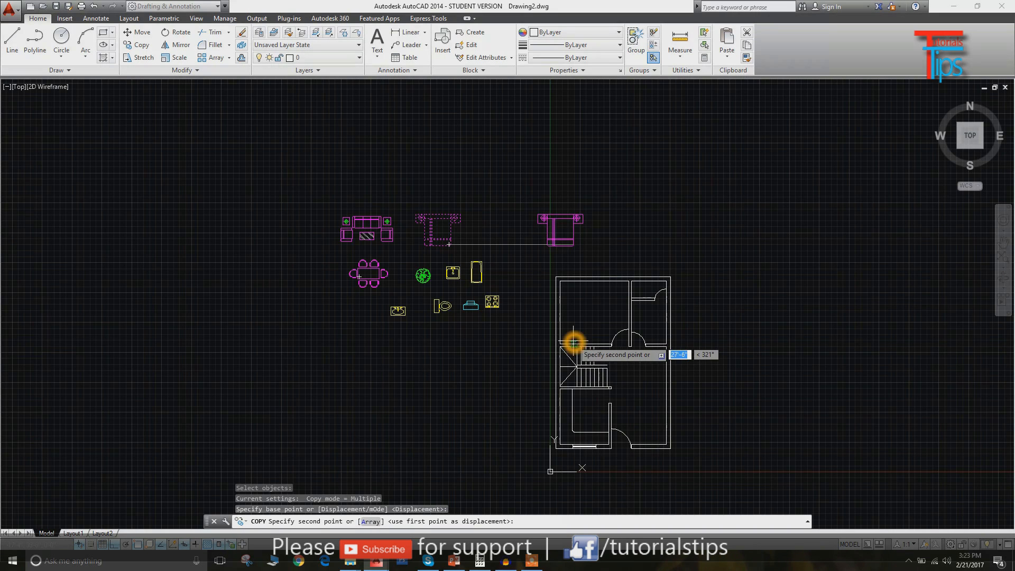
key(F8)
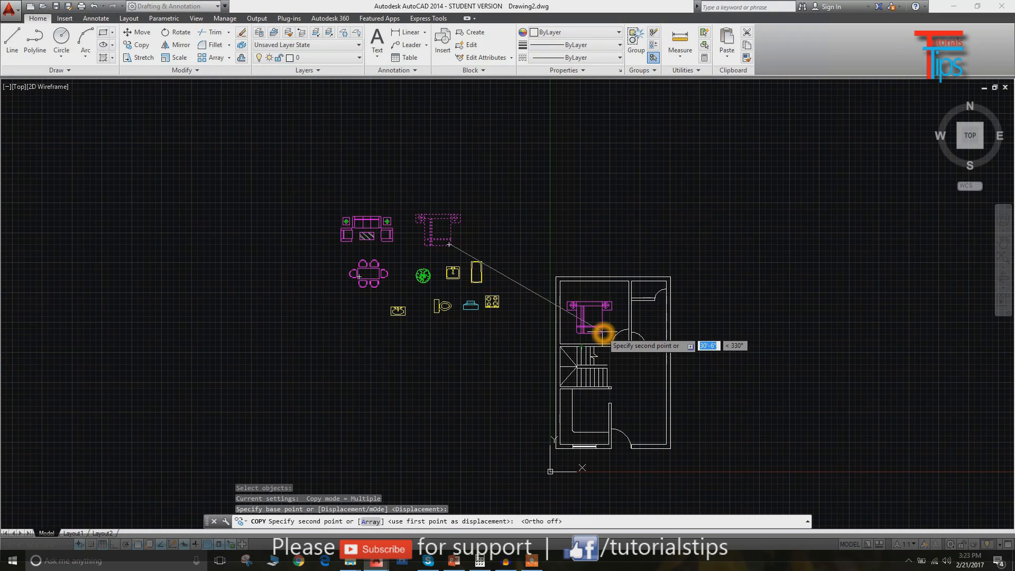
click(604, 333)
scroll(590, 325, up, 5)
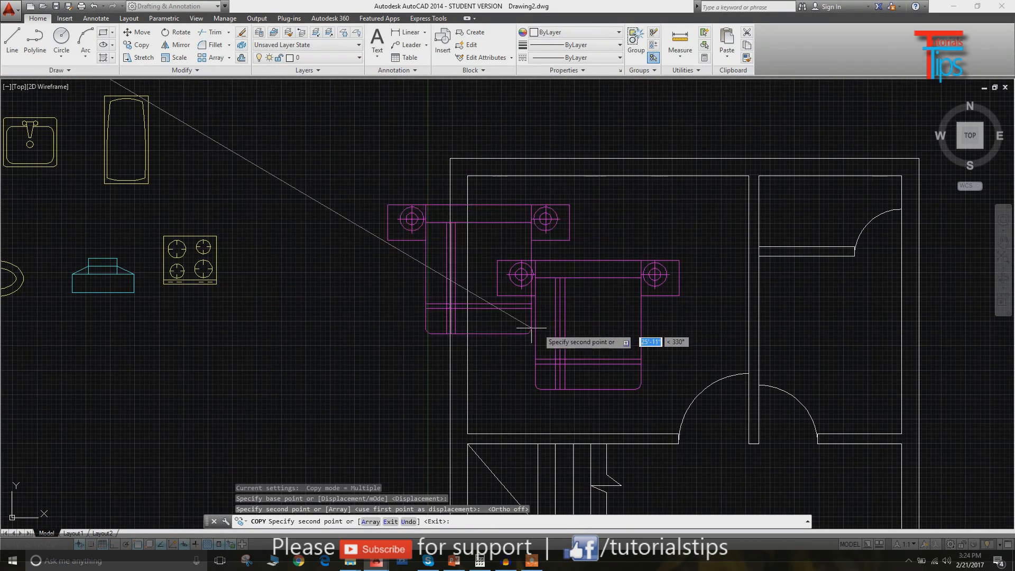
key(Escape)
key(Escape)
key(Escape)
- Rotate the copied bed 90° counterclockwise about the outer top corner of its right nightstand
text(ro)
key(Return)
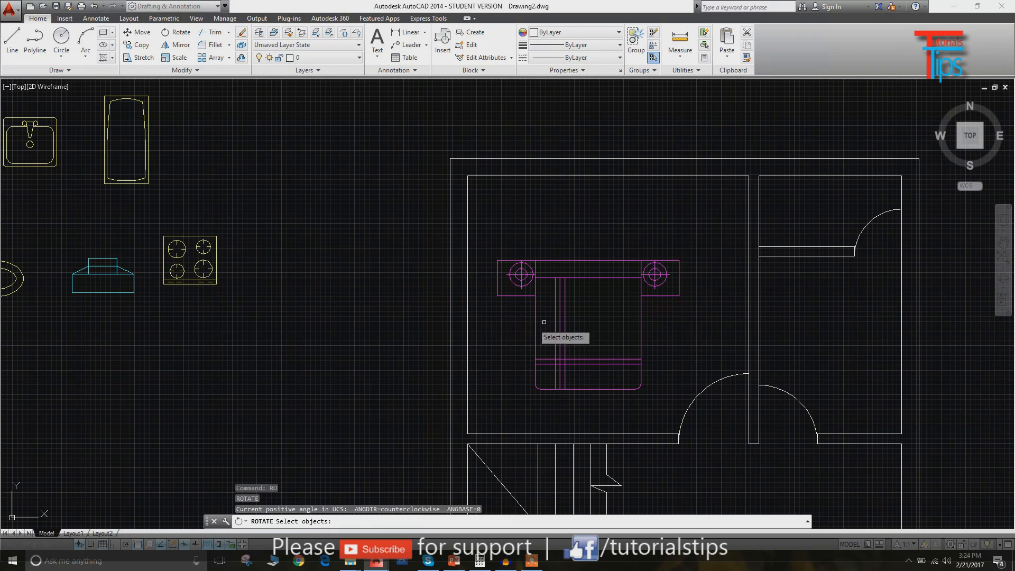
click(623, 264)
key(Return)
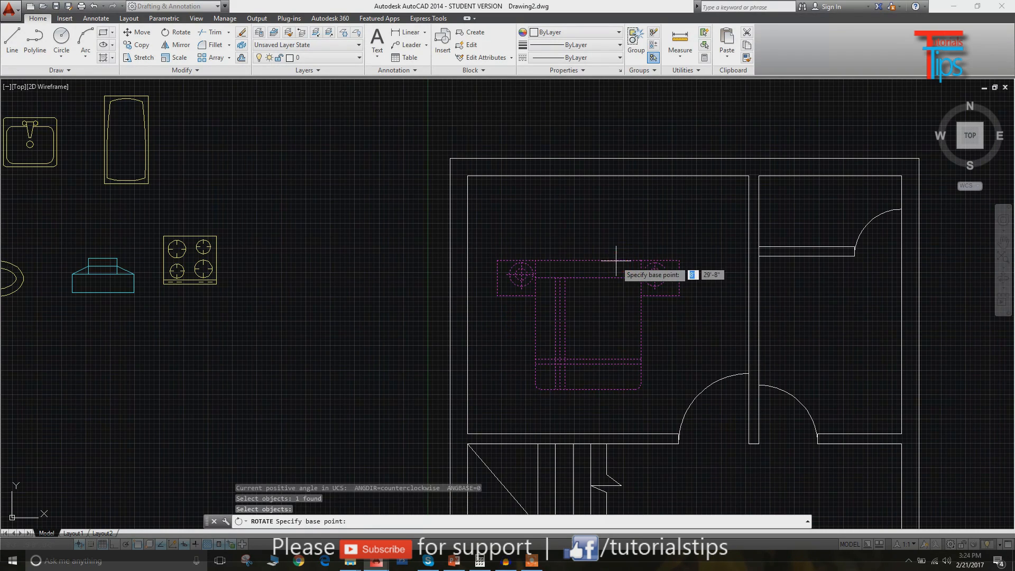
click(680, 261)
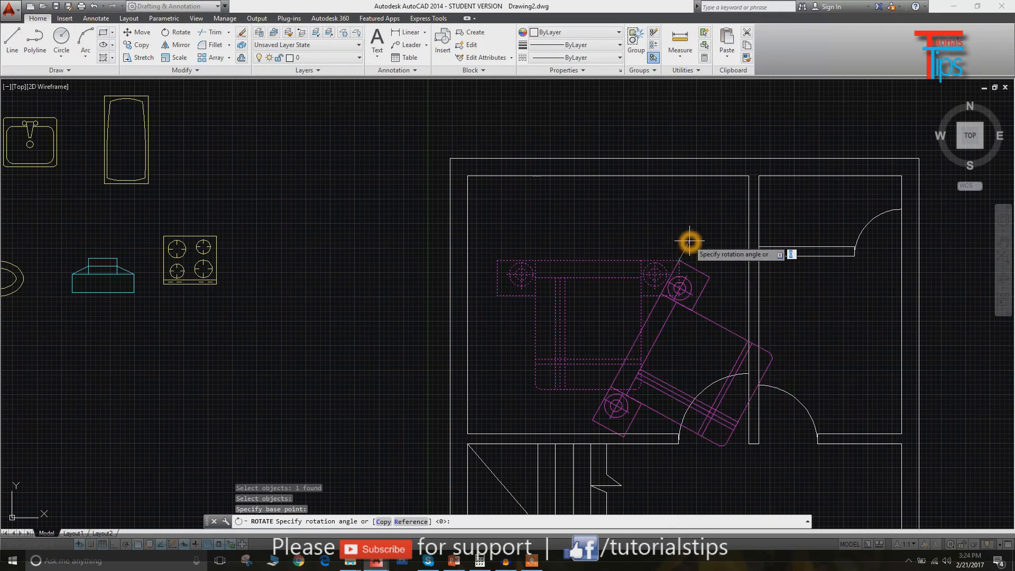
click(680, 179)
key(Escape)
key(Escape)
- Move the rotated bed by its upper-left corner so its headboard sits close to the upper-left room's left wall
text(m)
key(Return)
click(689, 262)
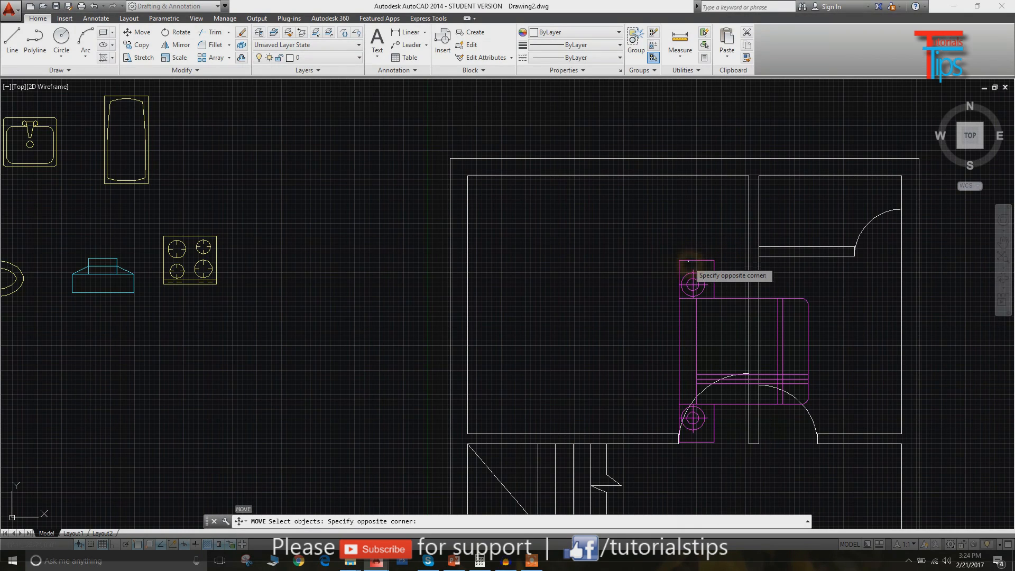
click(686, 261)
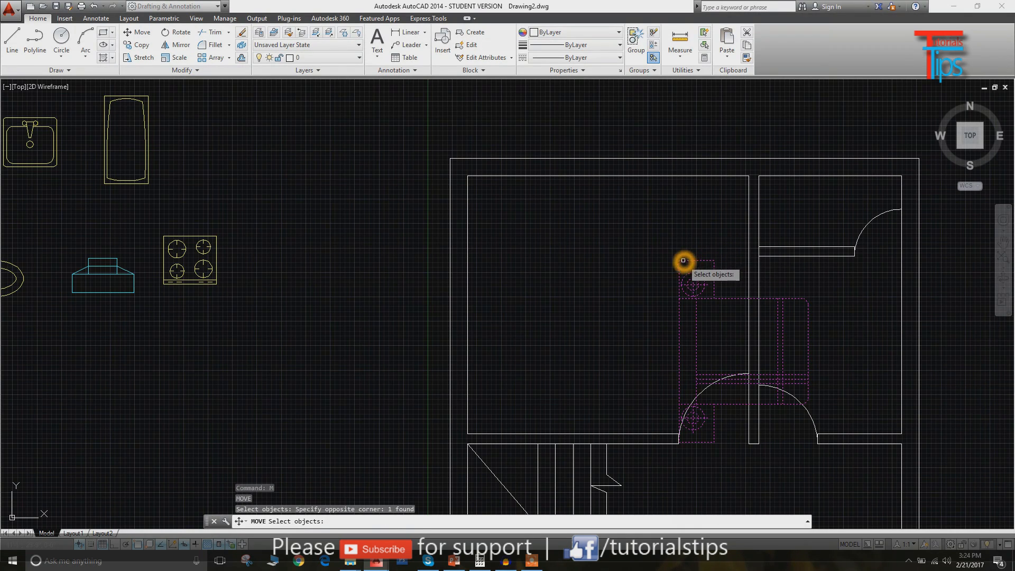
key(Return)
click(680, 260)
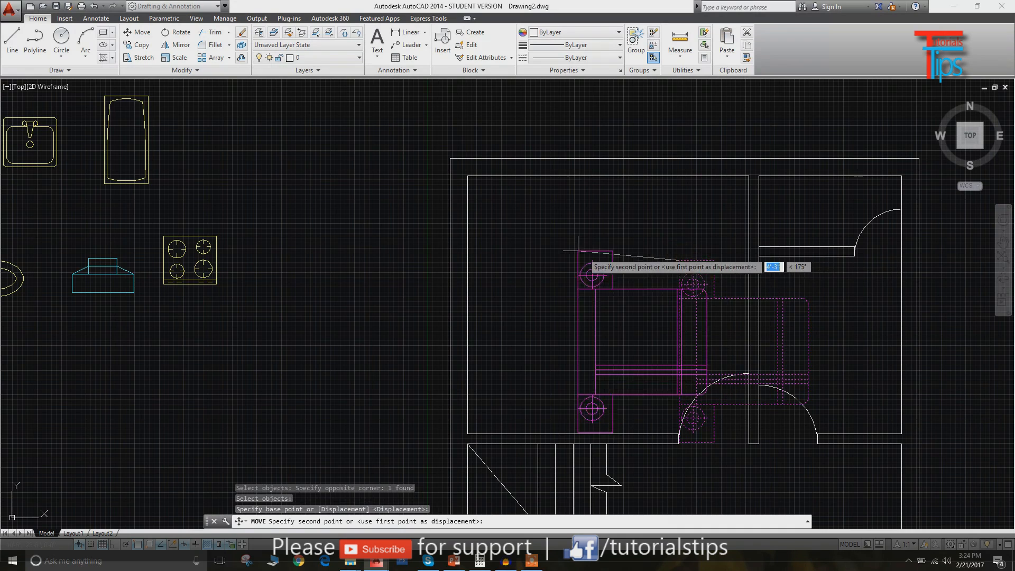
click(482, 217)
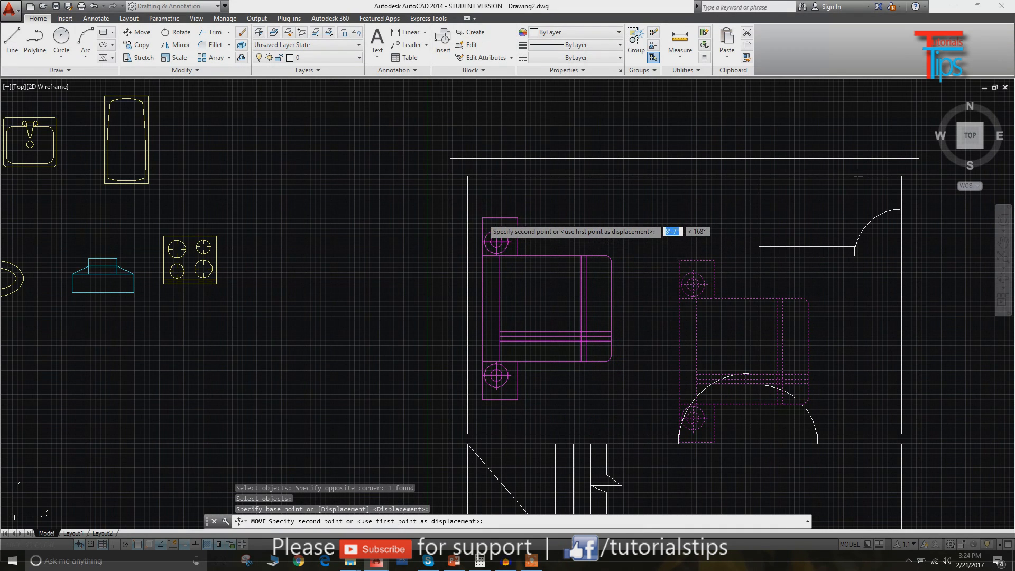
scroll(660, 259, down, 2)
key(Escape)
key(Escape)
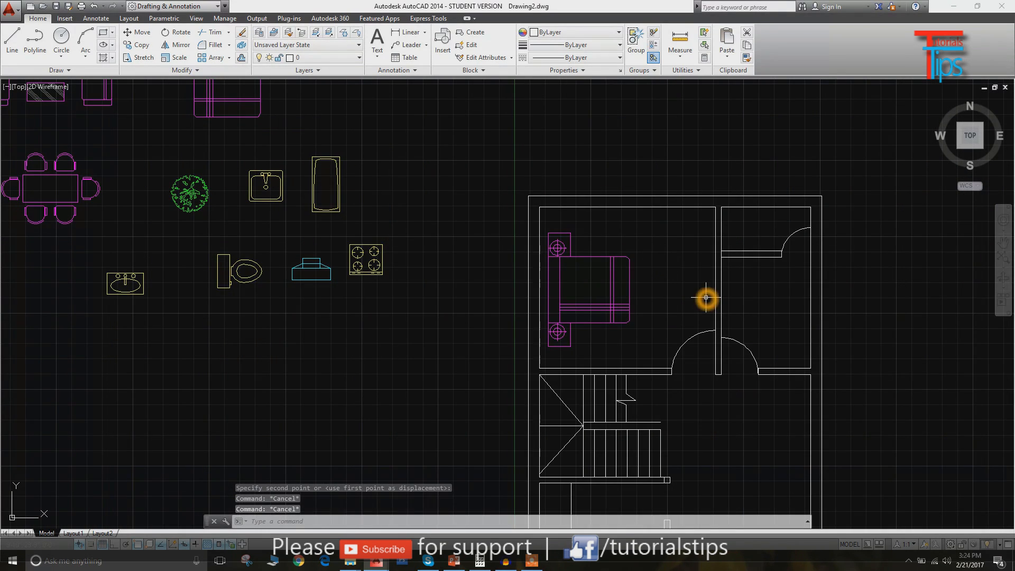
scroll(706, 298, down, 4)
middle_drag(703, 297, 603, 220)
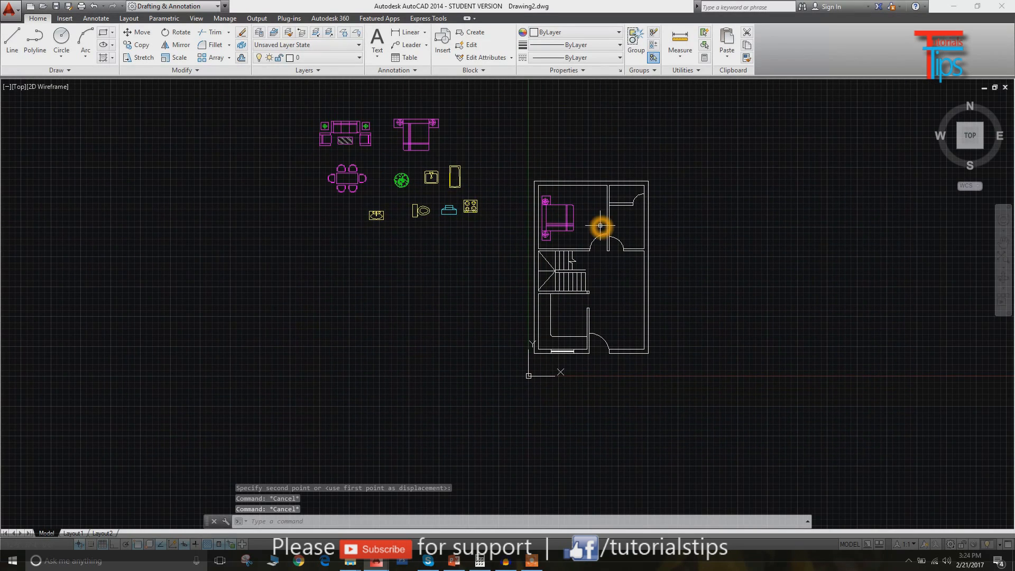